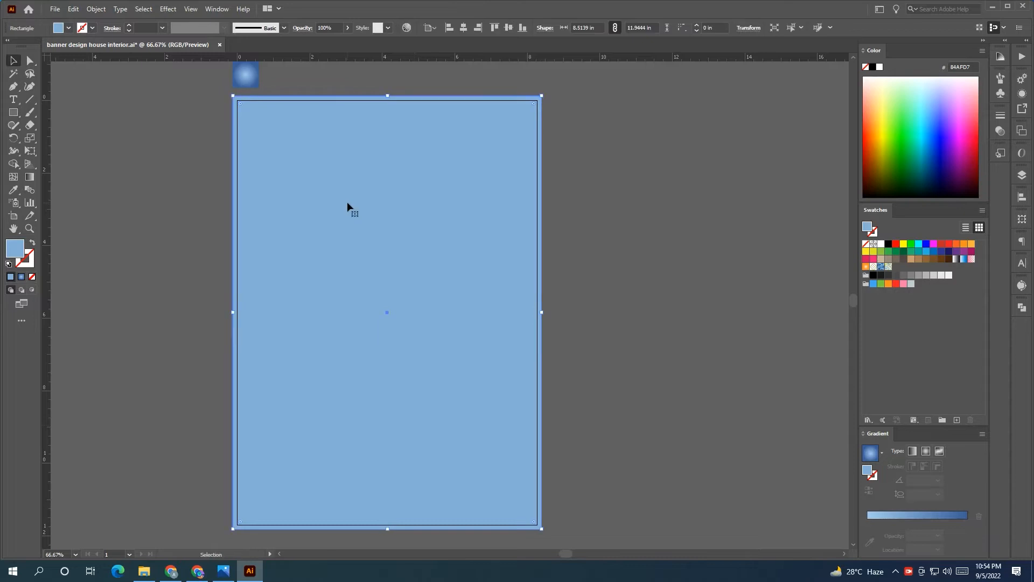
Eyedrop the sample square's blue radial gradient onto the page-sized background rectangle
left_click(605, 231)
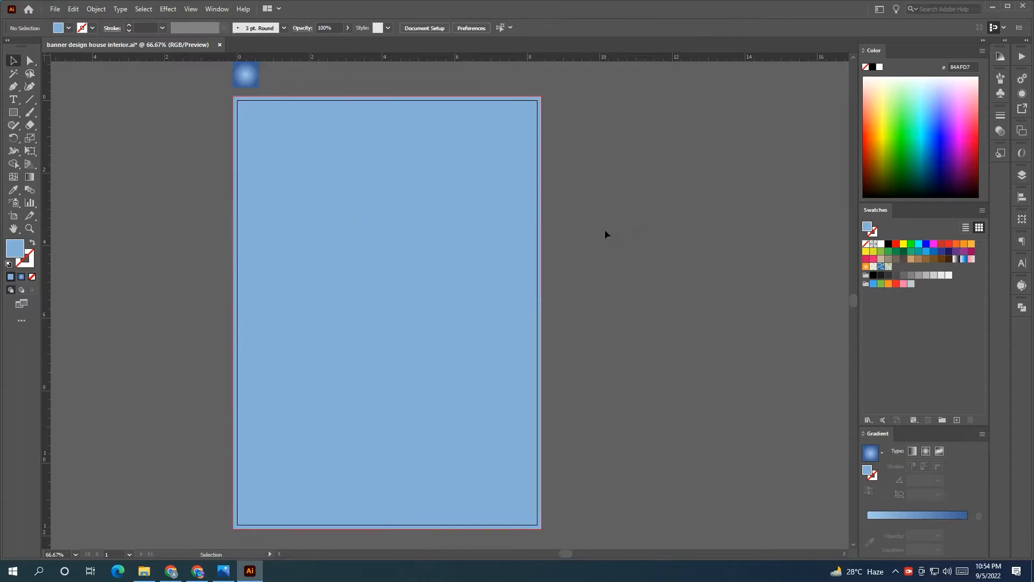
left_click(463, 236)
left_click(10, 190)
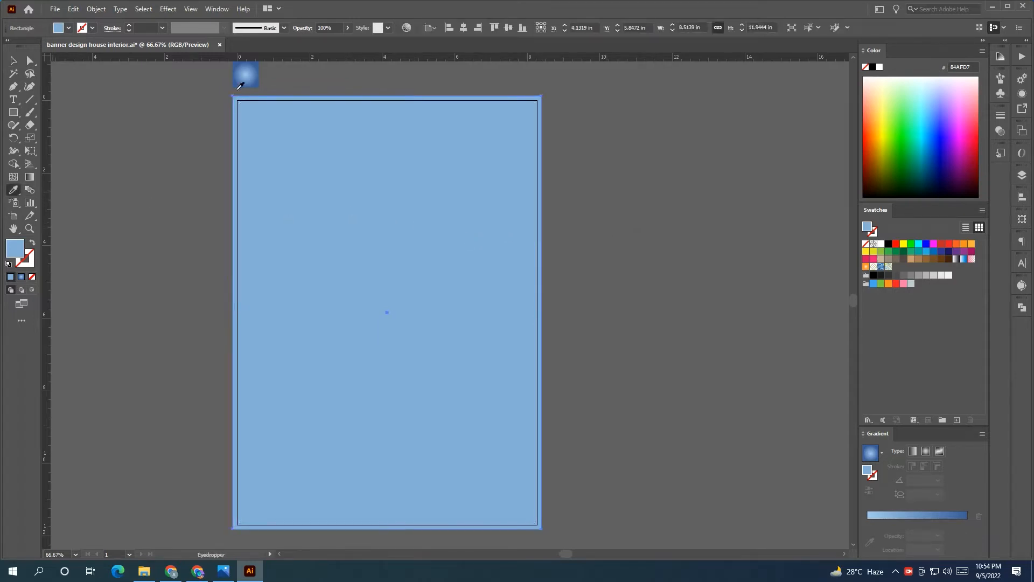
left_click(245, 78)
left_click(13, 60)
left_click(112, 102)
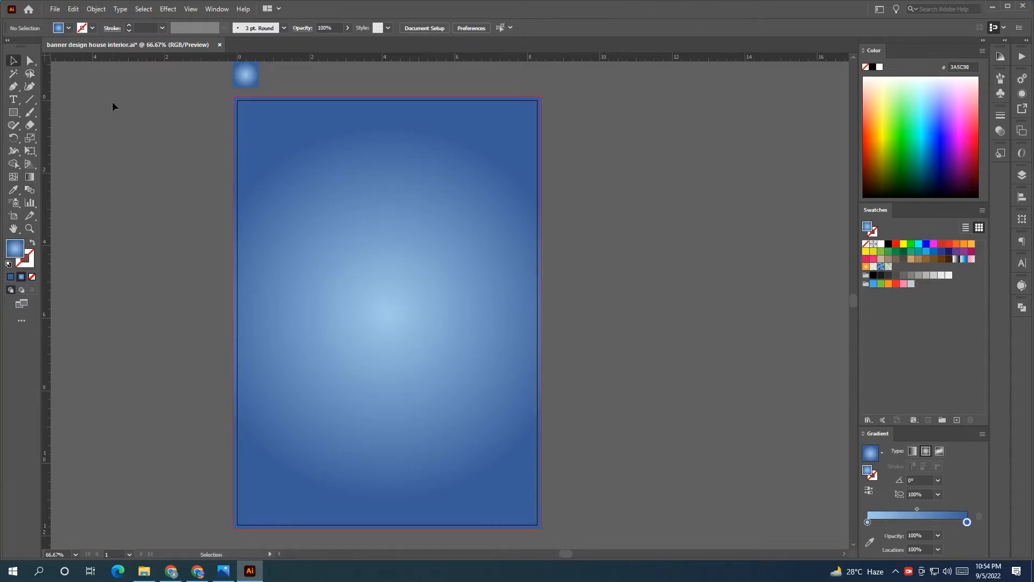
left_click(16, 114)
Draw a white rectangle from the page's top-left corner and resize it to cover about half the page
left_click_drag(233, 97, 541, 305)
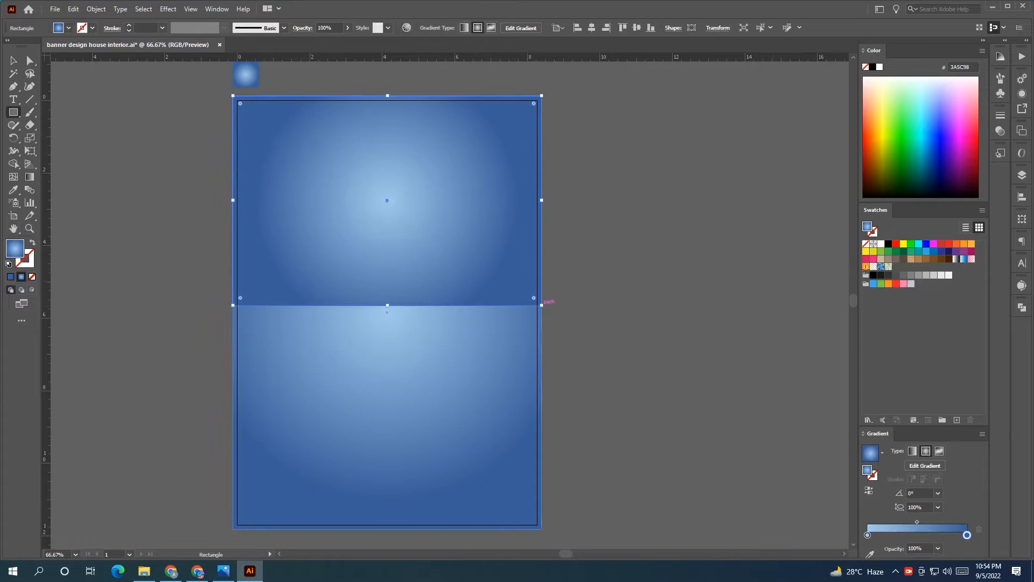
left_click(881, 244)
left_click(688, 223)
left_click(541, 303)
left_click(14, 60)
left_click(85, 84)
left_click(329, 199)
mouse_move(386, 307)
left_mouse_down()
mouse_move(388, 291)
mouse_move(386, 317)
left_mouse_up()
left_click_drag(13, 112, 54, 138)
Draw a 4.75 in orange circle overlapping the white panel's top-left corner
left_click_drag(133, 172, 253, 341)
key("y")
left_click(196, 215)
left_click_drag(231, 245, 296, 225)
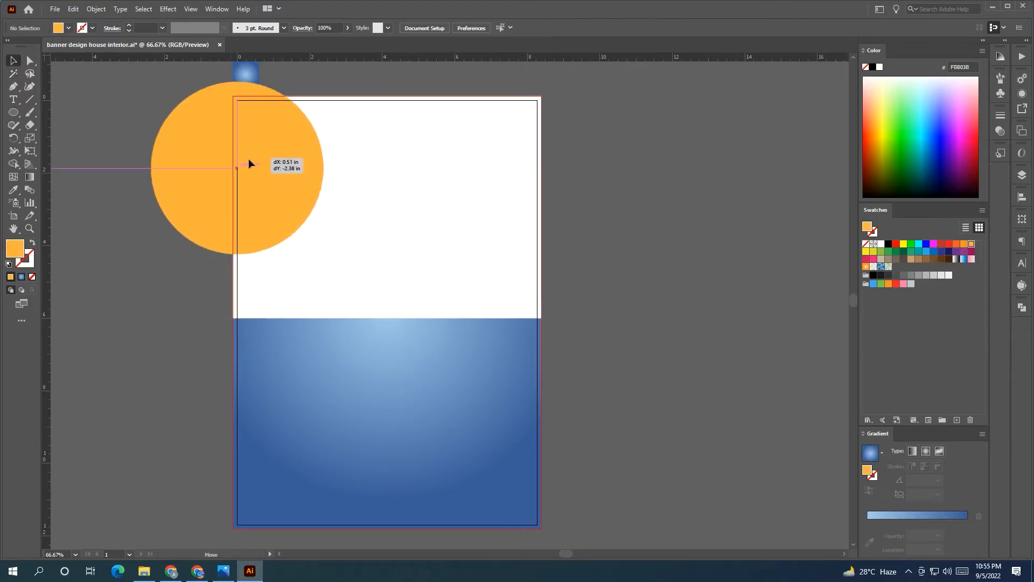
scroll(249, 193, "up", 3)
scroll(382, 186, "down", 3)
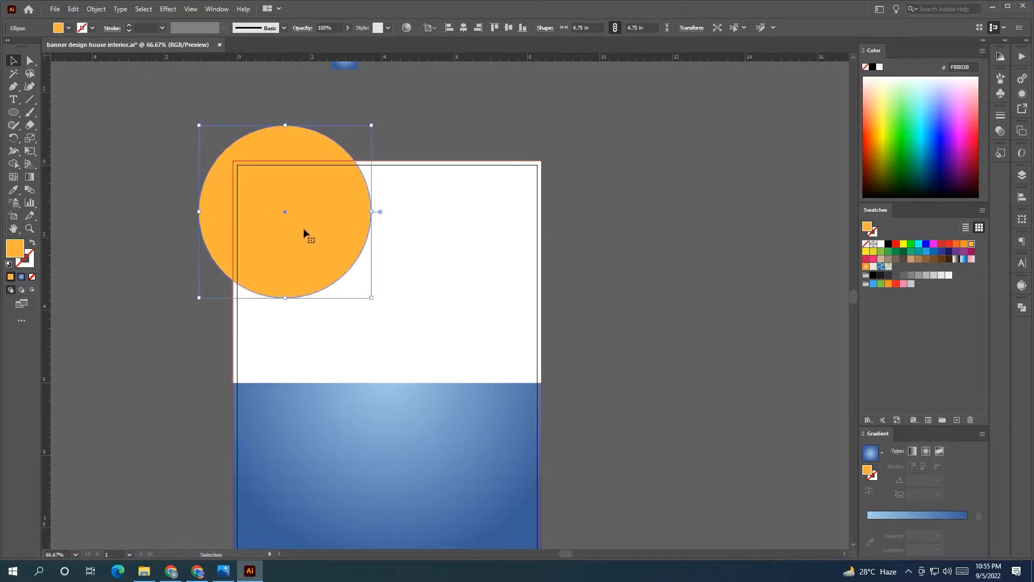
Raise the white panel's bottom edge and duplicate the orange circle to the lower right
left_click(445, 292)
left_click_drag(386, 383, 392, 347)
left_click_drag(358, 254, 501, 383)
scroll(533, 360, "up", 6)
left_click_drag(587, 355, 588, 350)
left_click(693, 345)
scroll(694, 345, "down", 5)
scroll(694, 344, "down", 1)
left_click_drag(749, 339, 614, 377)
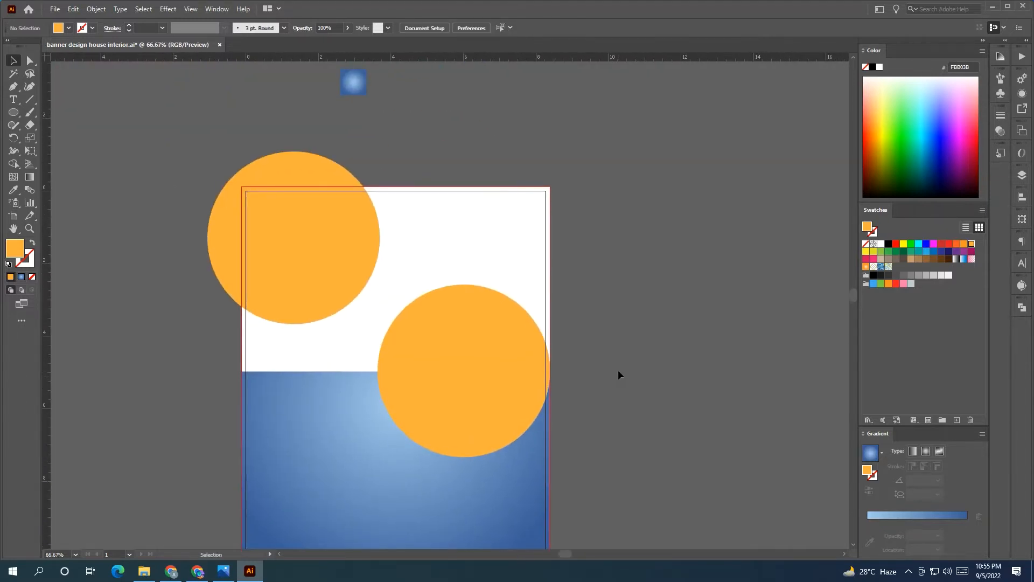
Fill the right circle red and center a smaller orange copy on it horizontally and vertically
left_click(509, 327)
left_click_drag(500, 337, 791, 316, "alt")
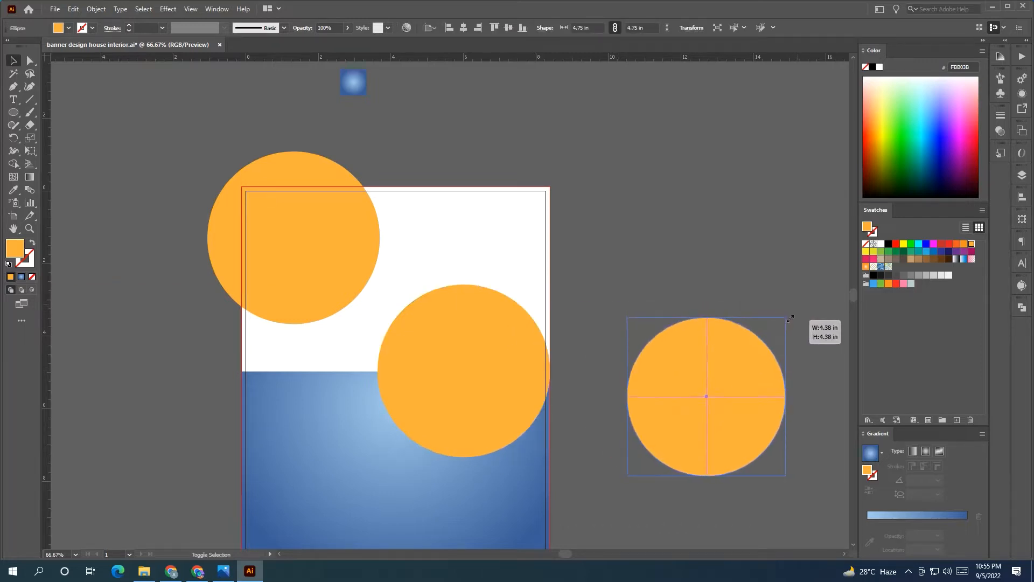
left_click_drag(734, 386, 641, 389)
left_click(483, 360)
left_click(942, 246)
left_click(620, 367)
left_click(493, 380, "shift")
left_click(464, 28)
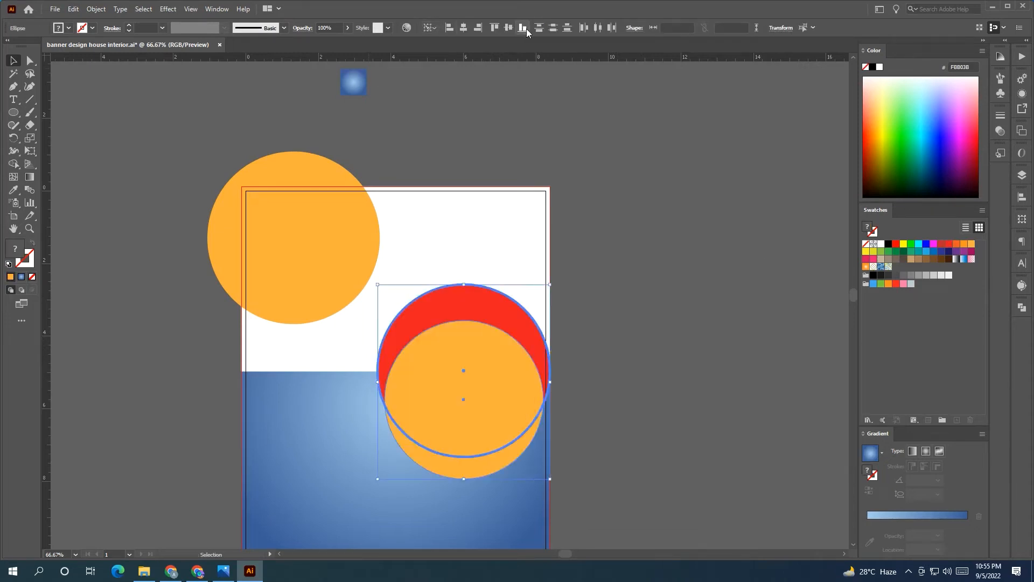
left_click(507, 28)
left_click(640, 169)
Copy the inner circle onto the top-left orange circle and fill it red
left_click_drag(439, 361, 321, 217, "alt")
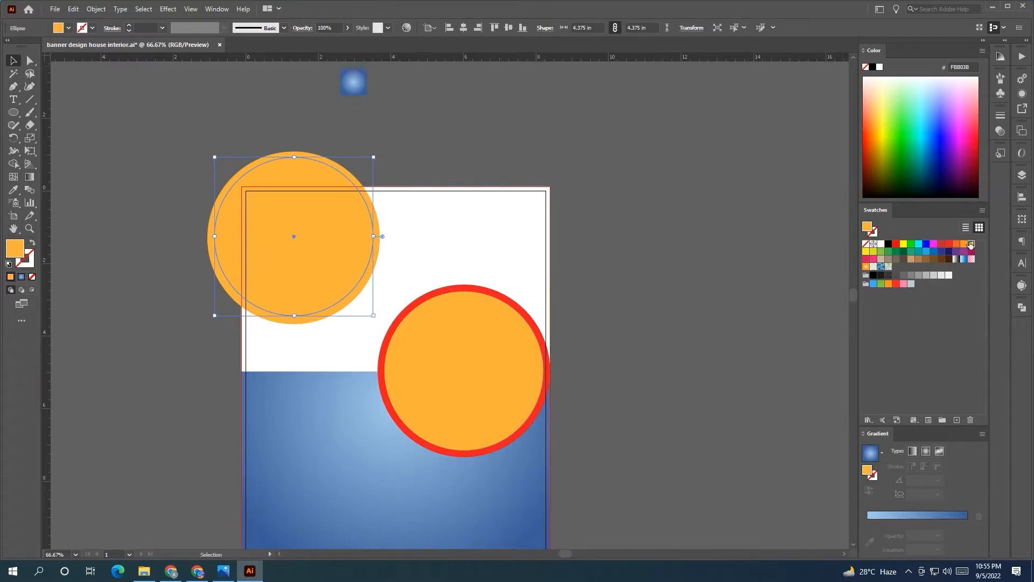
left_click(950, 244)
left_click(647, 237)
left_click(328, 319)
left_click(313, 282)
left_click(339, 306, "shift")
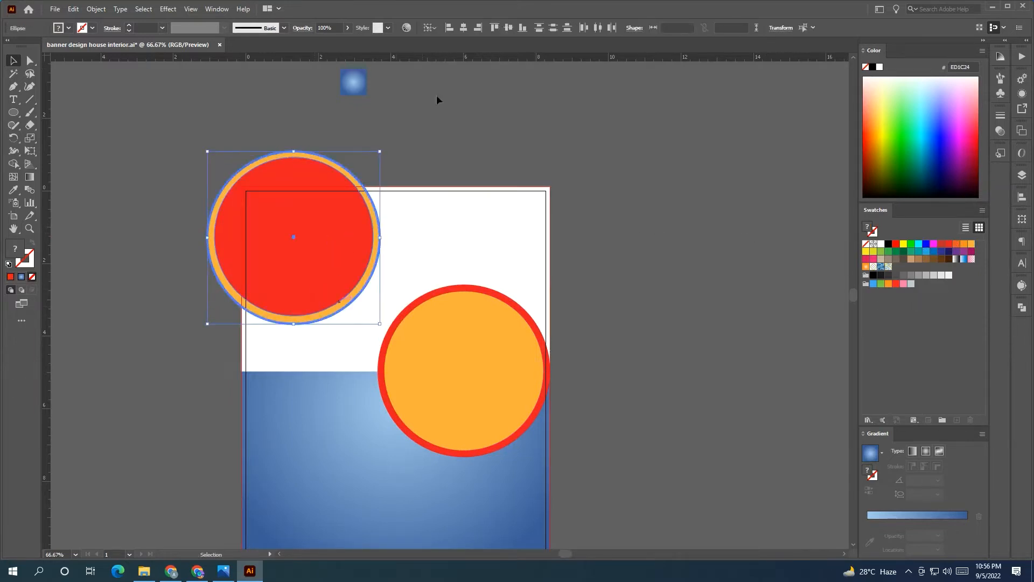
left_click(525, 83)
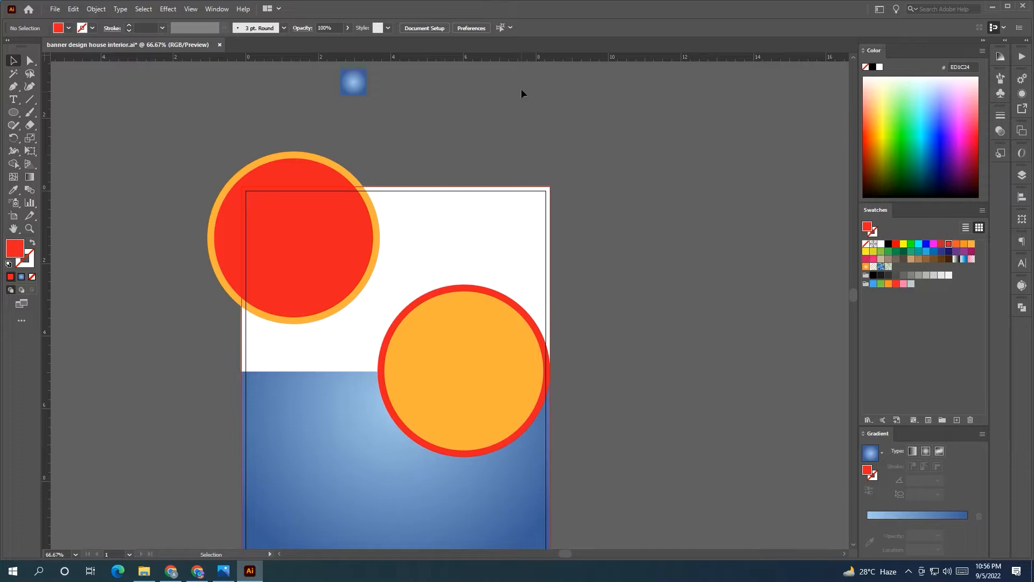
Enlarge the top-left red-and-orange circle pair and shift it slightly up and left
left_click(306, 354)
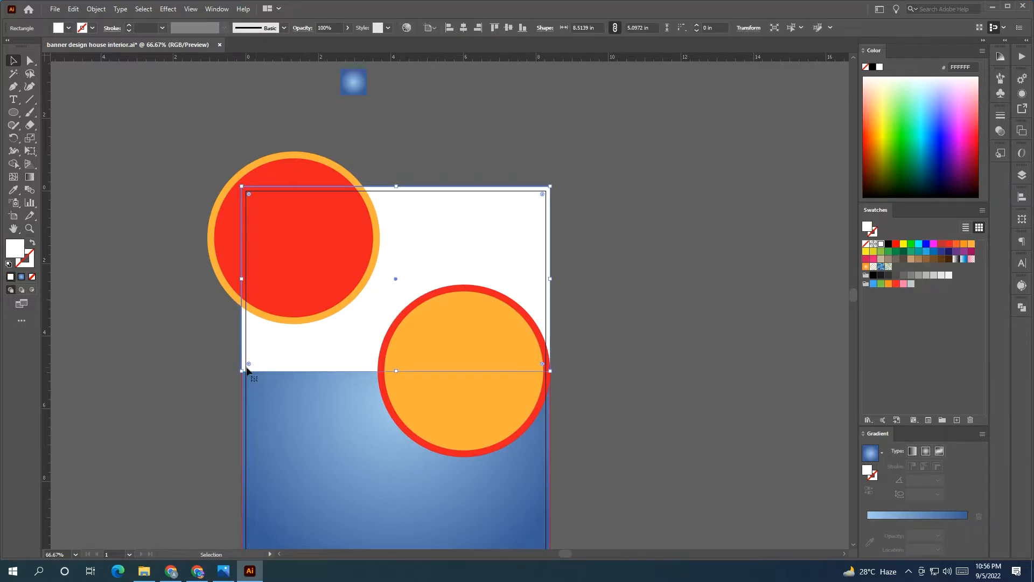
left_click(423, 398)
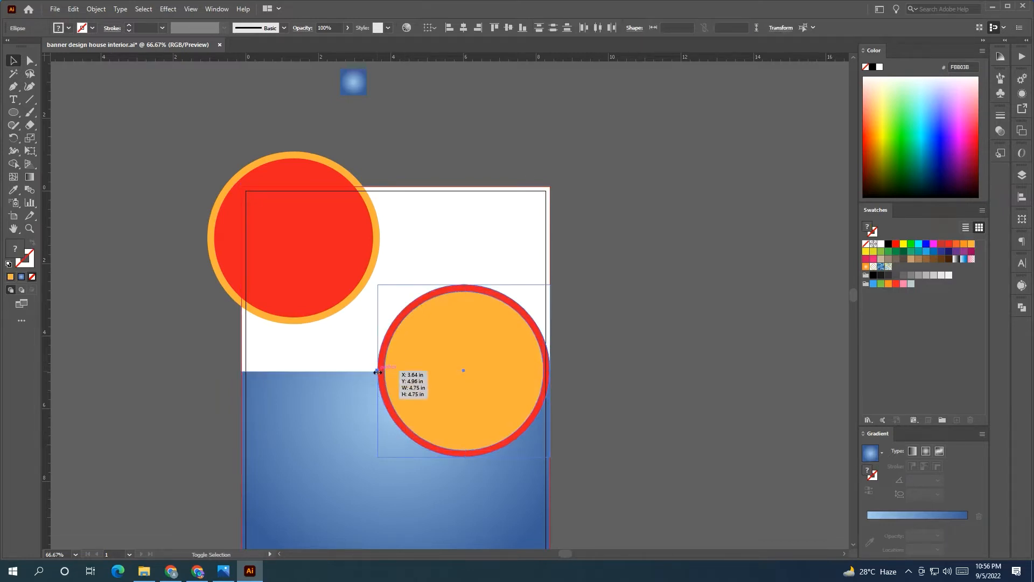
left_click_drag(378, 372, 372, 372)
left_click(332, 305)
left_click(336, 309, "shift")
left_click_drag(378, 325, 401, 345)
mouse_move(347, 304)
left_mouse_down()
mouse_move(334, 301)
mouse_move(344, 302)
left_mouse_up()
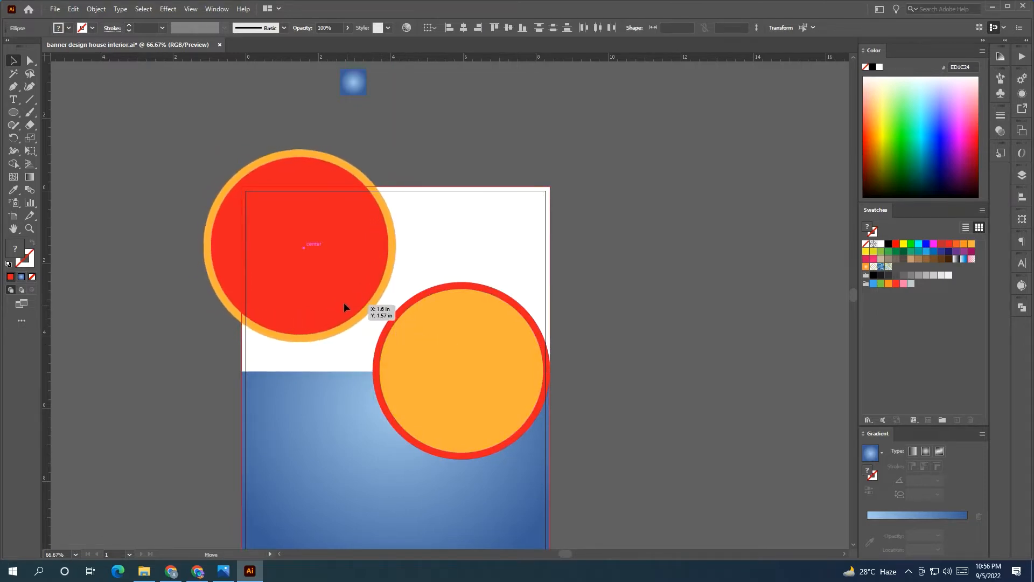
left_click(596, 305)
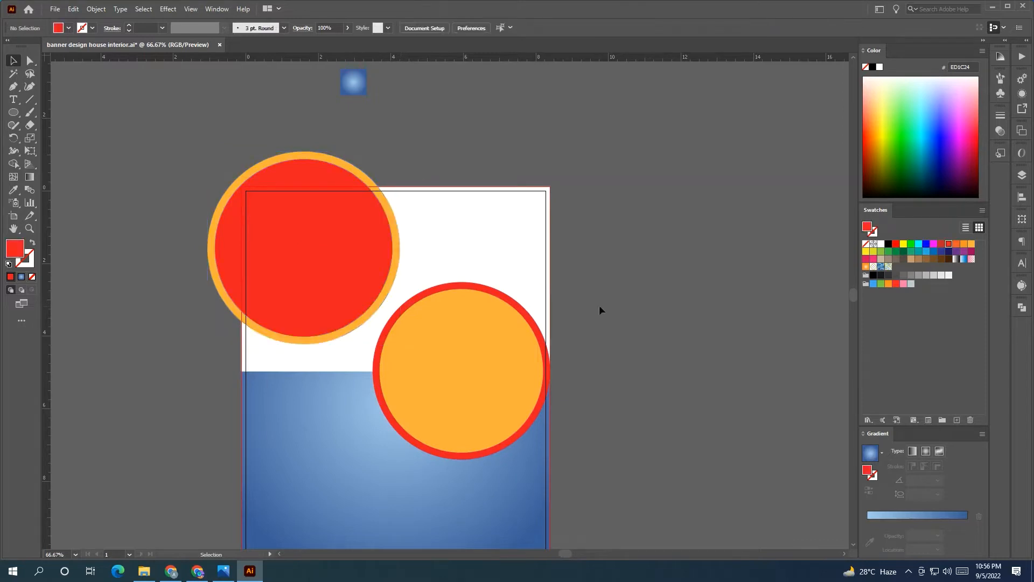
Move the right ringed circle pair down and extend the white panel's bottom edge downward
left_click(522, 361)
left_click(520, 435, "shift")
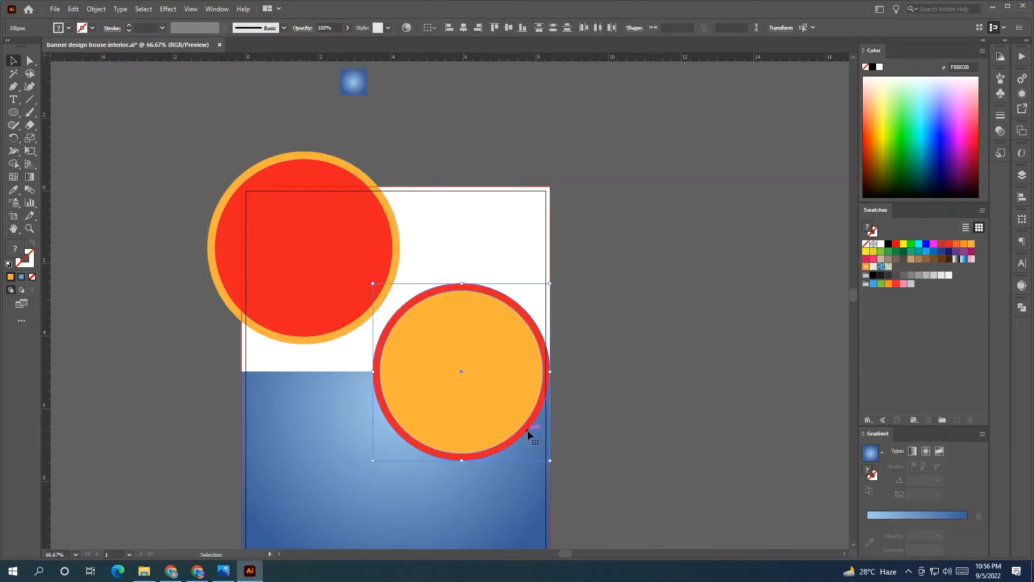
key("shift+Down")
key("shift+Down")
key("shift+Down")
key("shift+Down")
left_click(349, 362)
left_click_drag(396, 371, 397, 386)
left_click(591, 396)
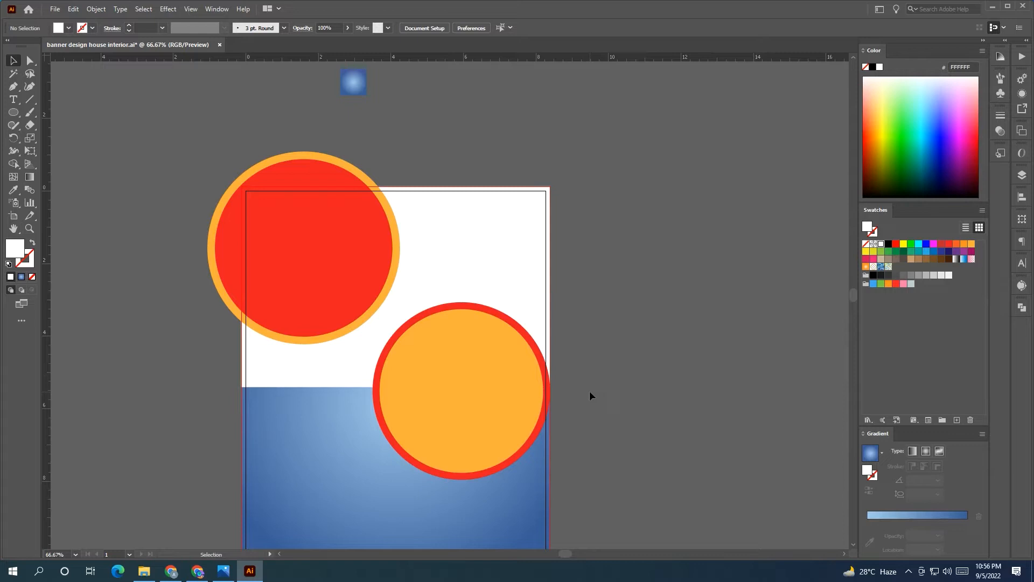
scroll(589, 393, "down", 3)
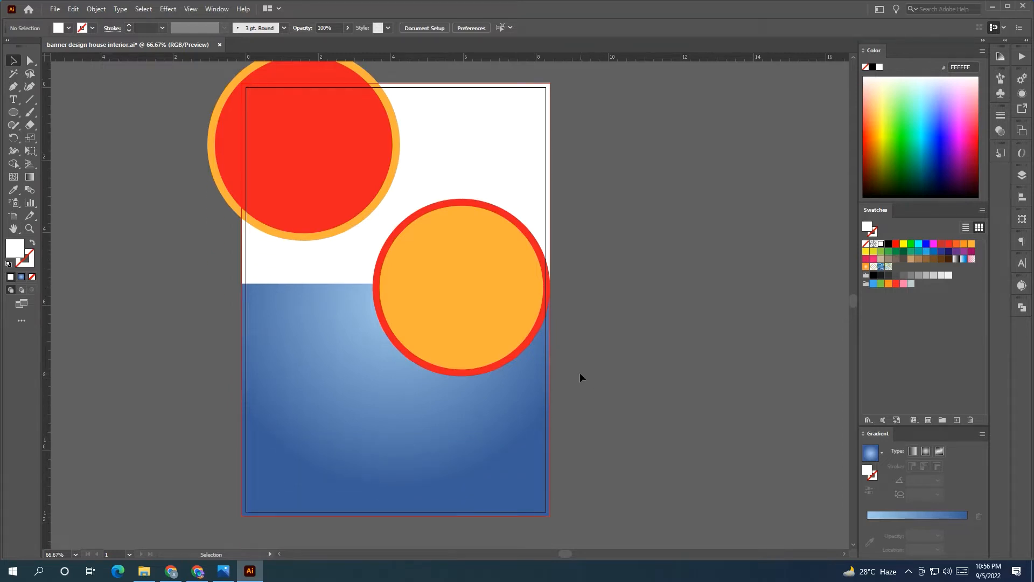
scroll(579, 377, "up", 1)
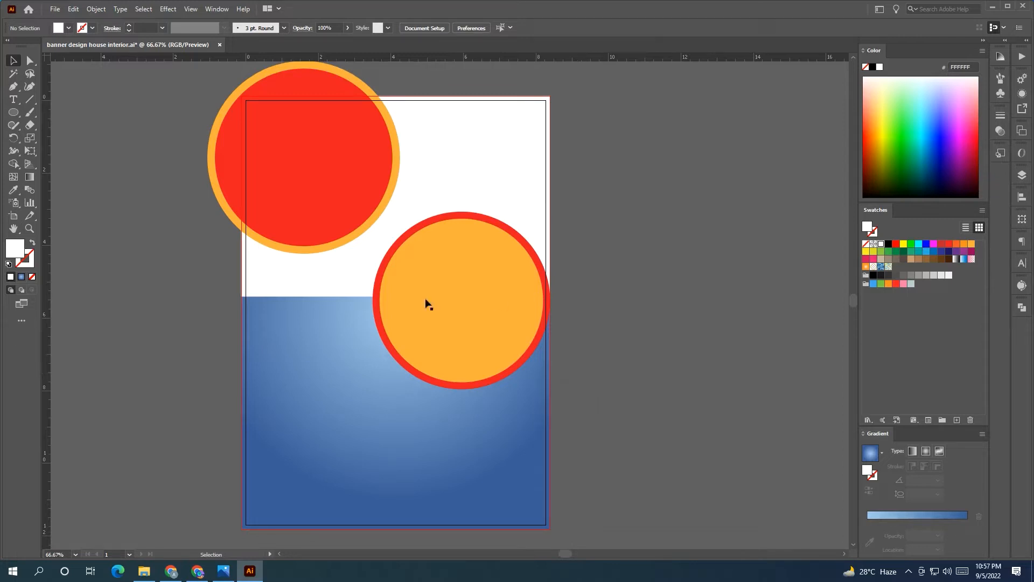
Move the top-left red circle pair left and down and enlarge it
left_click(328, 234)
left_click_drag(338, 223, 281, 236)
left_click_drag(342, 172, 387, 174)
left_click_drag(331, 184, 334, 207)
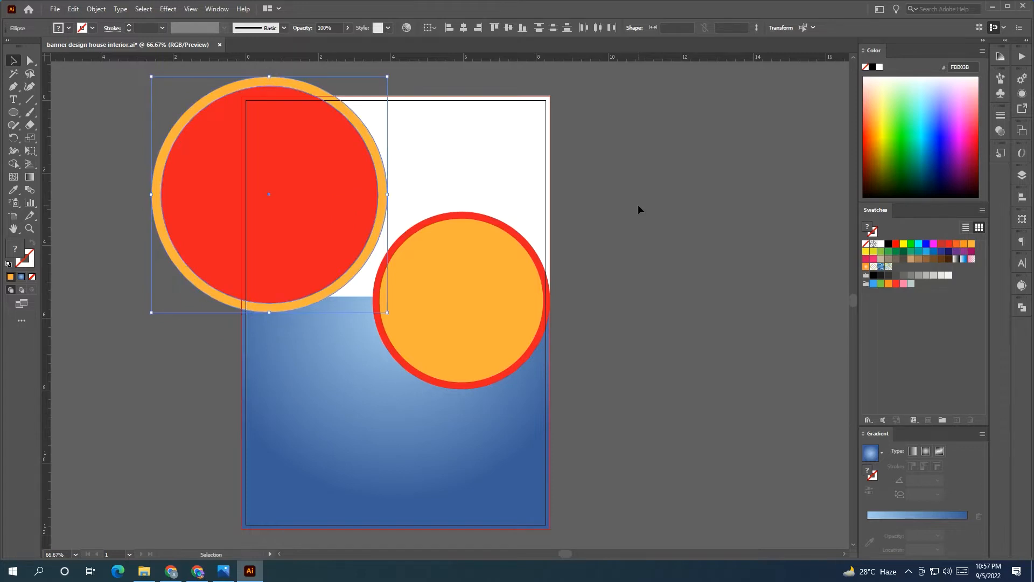
left_click(639, 205)
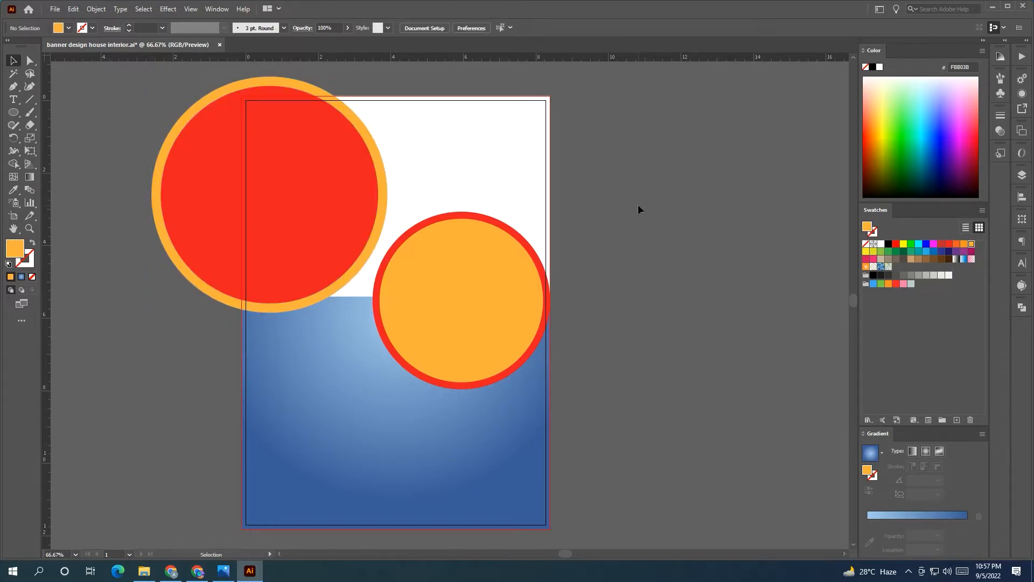
Delete the white panel and turn both circles' rings white
left_click(526, 175)
key("Delete")
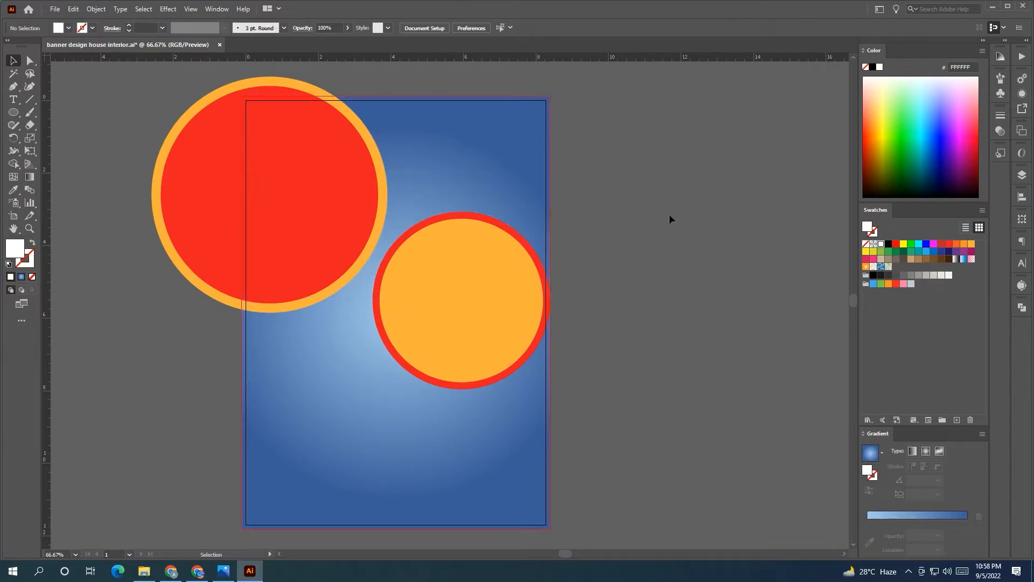
left_click(531, 355)
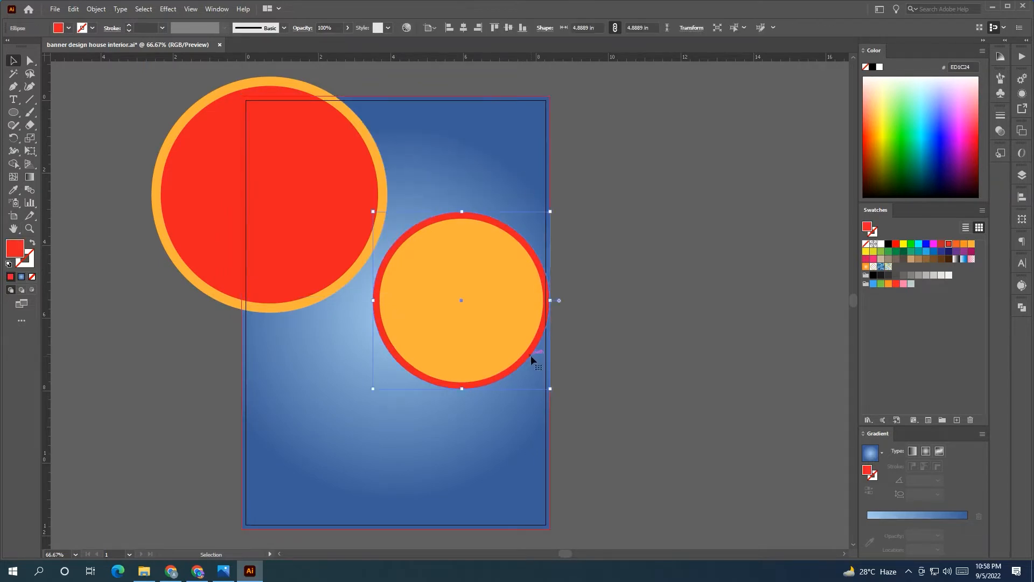
left_click(882, 246)
left_click(716, 257)
left_click(373, 234)
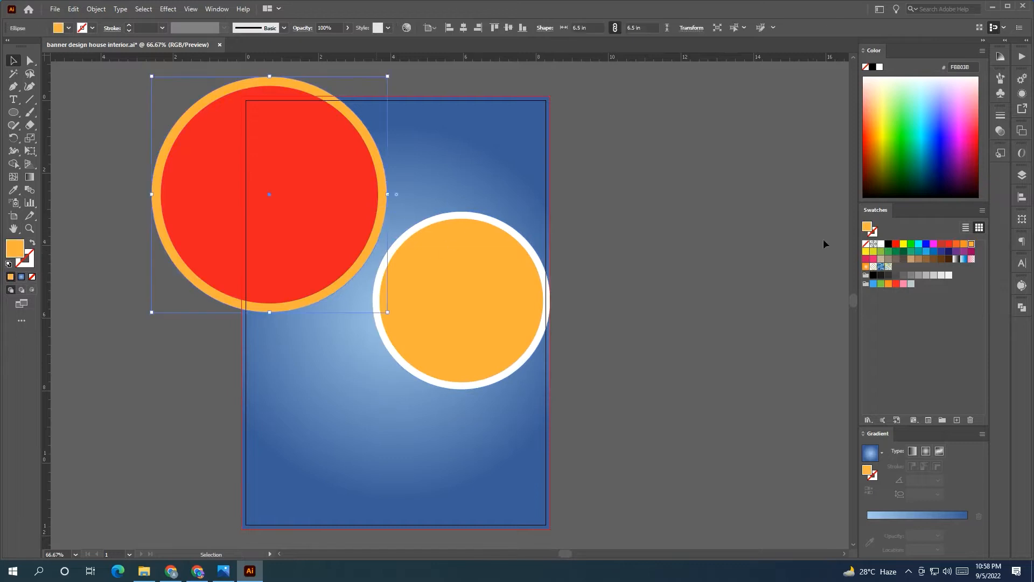
left_click(880, 245)
left_click(689, 248)
Drag the staircase photo toward the page and enlarge it
key("ctrl+minus")
key("ctrl+minus")
left_click_drag(222, 158, 274, 231)
left_click_drag(308, 199, 382, 158)
Move the staircase photo beside the top-left red circle and place it behind the circle
scroll(402, 311, "up", 2)
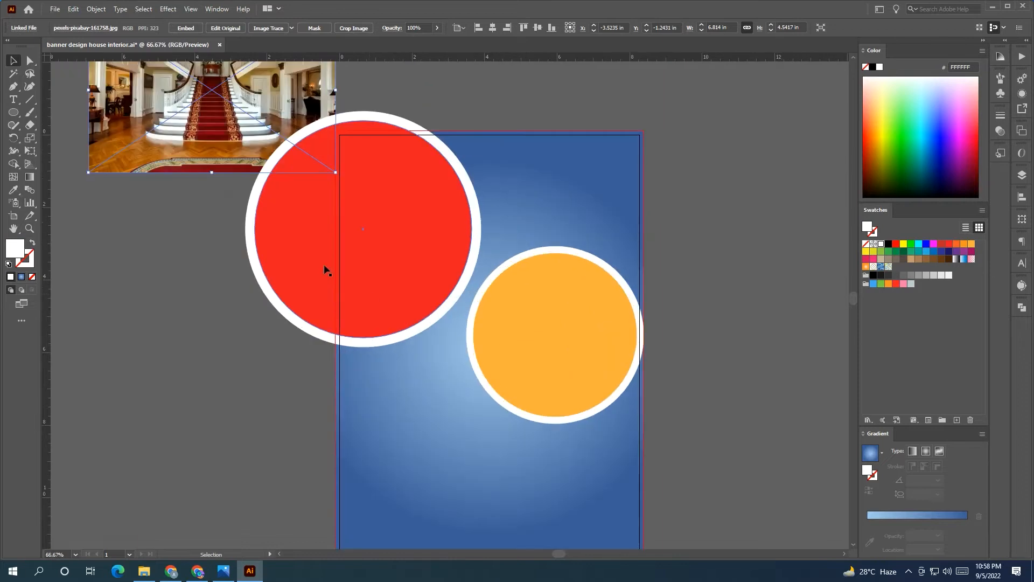
left_click_drag(201, 138, 192, 271)
left_click_drag(294, 302, 232, 355)
scroll(231, 356, "down", 1)
left_click_drag(170, 326, 121, 318)
right_click(238, 318)
mouse_move(334, 262)
left_click_drag(189, 274, 197, 292)
left_click(240, 195)
left_click(258, 234)
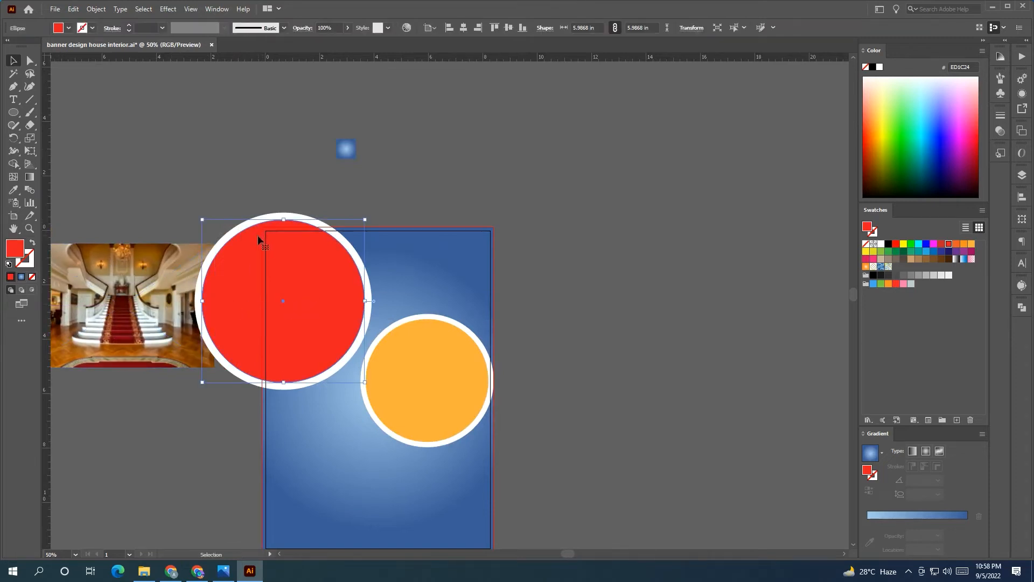
right_click(263, 244)
Bring the red circle in front of the photo and set its opacity to 62%
right_click(133, 325)
mouse_move(216, 414)
left_click(251, 411)
right_click(258, 323)
mouse_move(334, 268)
left_click(389, 267)
left_click_drag(179, 343, 348, 322)
left_click(317, 259)
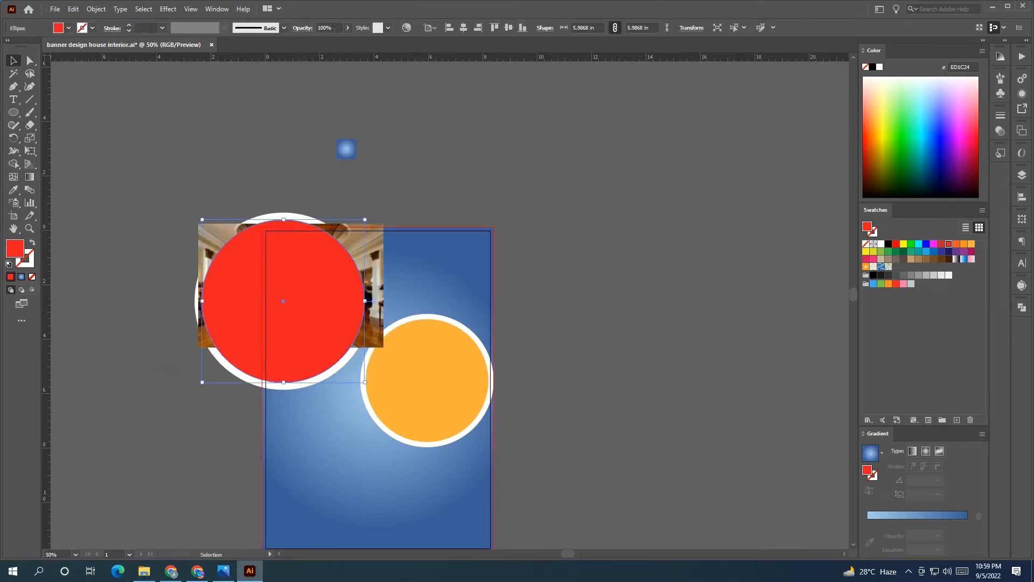
type("62")
key("Return")
Enlarge and position the photo behind the circle, then clip it with Ctrl+7
left_click(357, 134)
left_click_drag(376, 312, 368, 307)
left_click_drag(376, 342, 446, 388)
left_click_drag(405, 375, 374, 363)
left_click(328, 279, "shift")
left_click(384, 239)
left_click(384, 238)
left_click(342, 293, "shift")
key("ctrl+7")
left_click(457, 192)
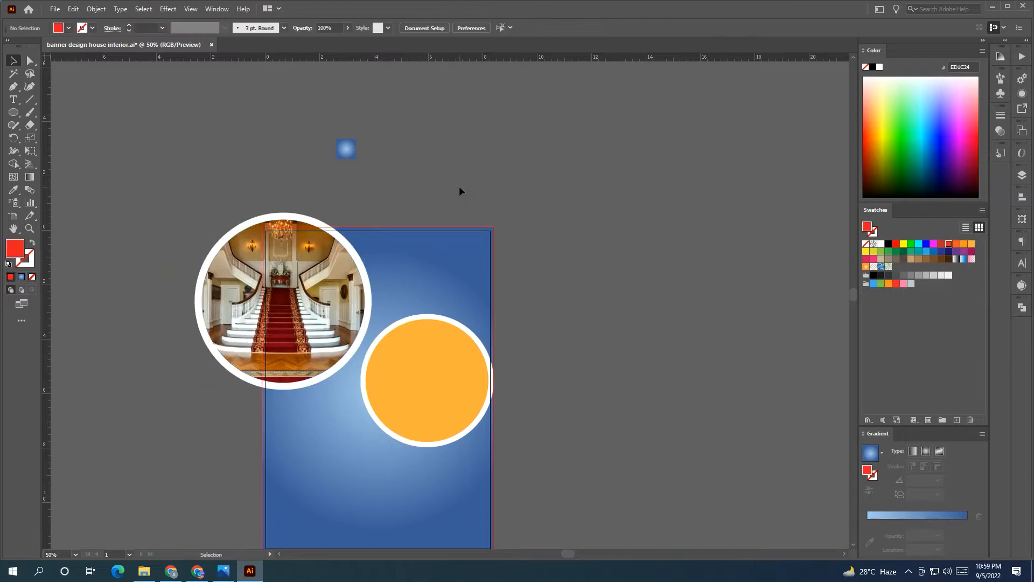
left_click(354, 319)
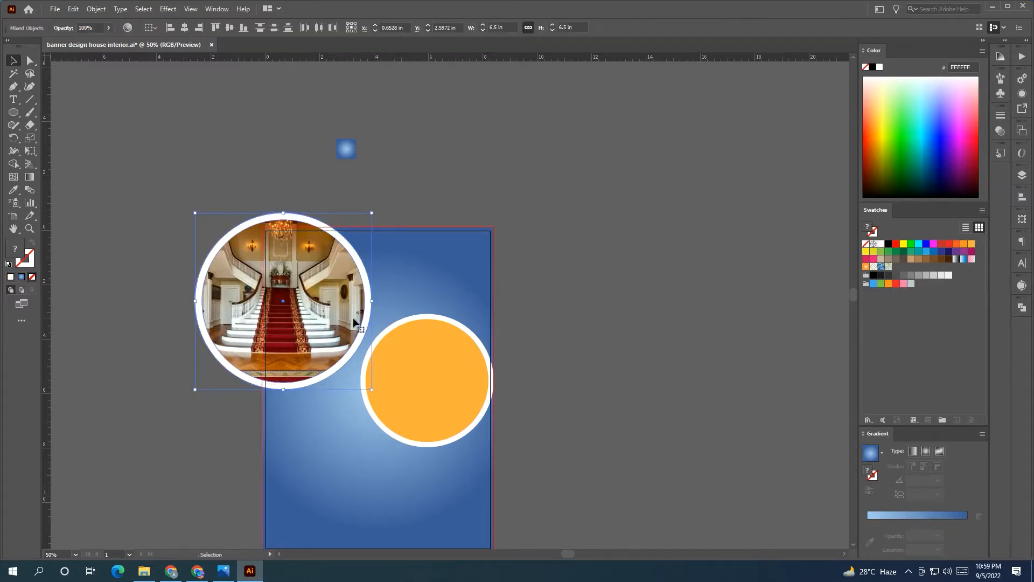
Move the photo circle to the right and nudge the orange circle down
left_click_drag(354, 318, 388, 306)
left_click(473, 425)
left_click_drag(473, 425, 470, 448)
left_click(555, 400)
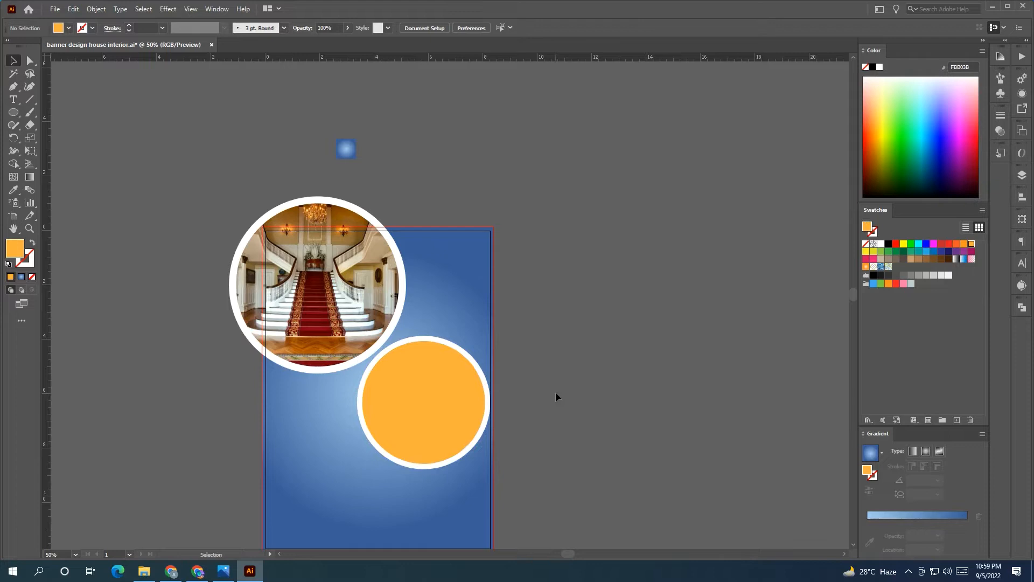
Shrink the staircase photo circle, move it up, and raise the orange circle 0.33 in
left_click(335, 368)
left_click_drag(408, 195, 395, 211)
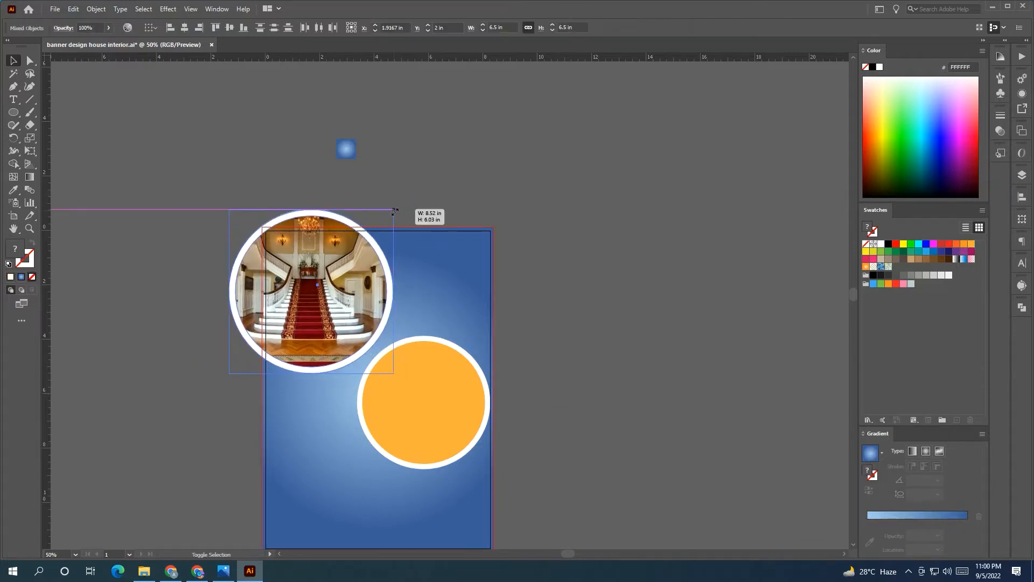
left_click_drag(365, 331, 368, 322)
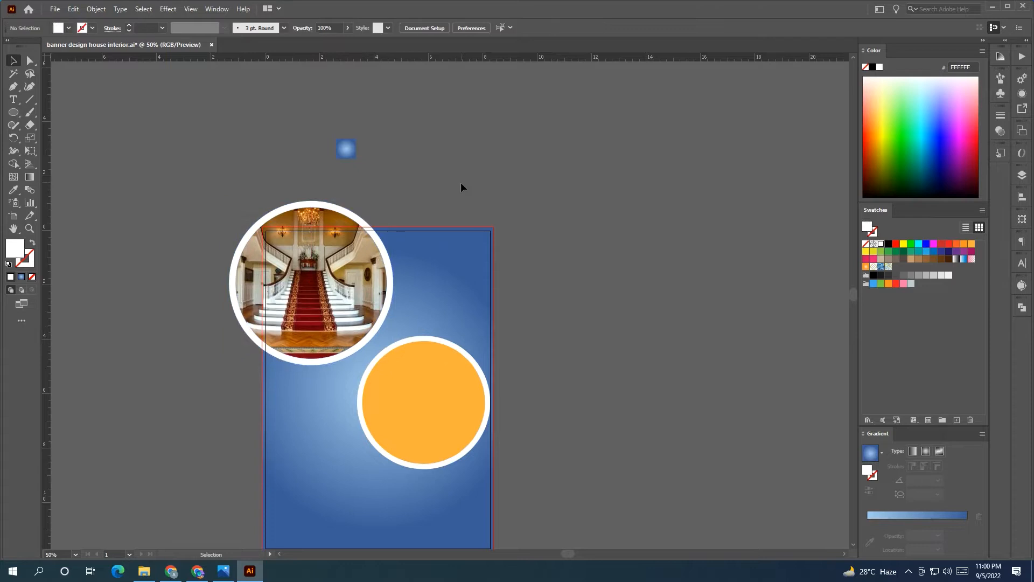
scroll(461, 182, "down", 3)
left_click(479, 367)
left_click_drag(480, 367, 476, 358)
left_click(594, 334)
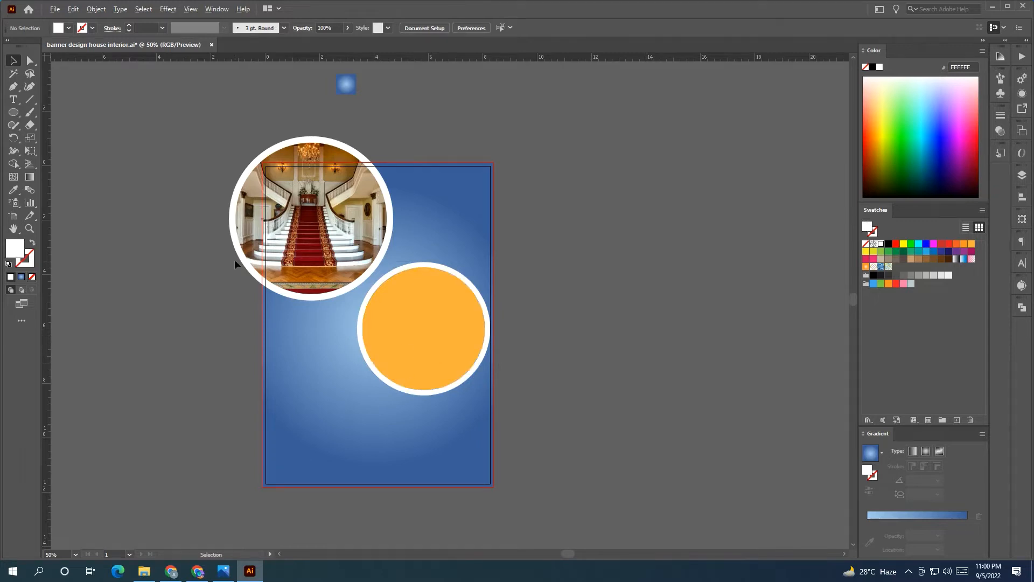
scroll(235, 264, "down", 1)
Place the room photo beside the flyer, embed it and enlarge it
left_click_drag(59, 124, 485, 319)
right_click(494, 322)
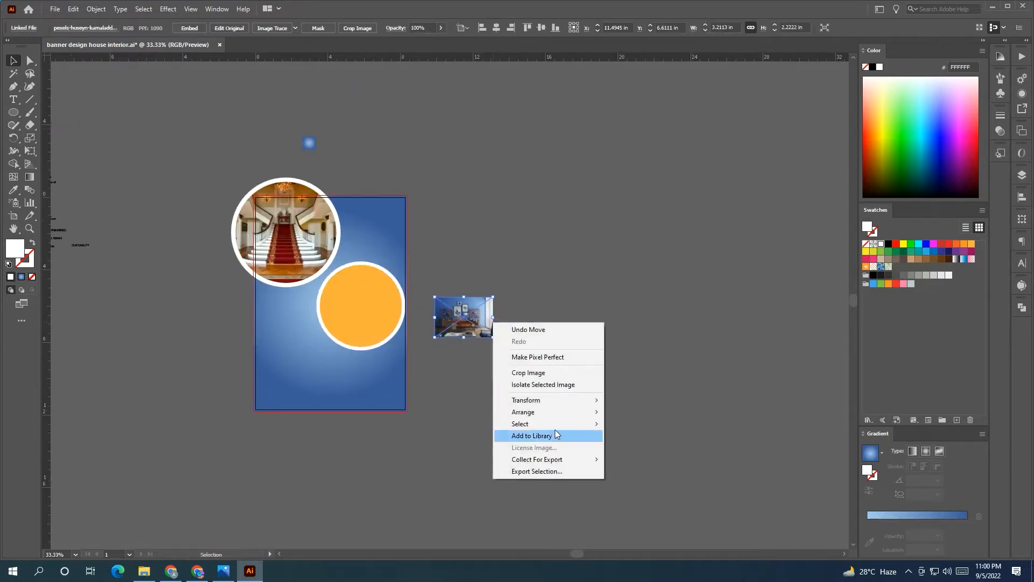
left_click(480, 379)
scroll(479, 377, "up", 2)
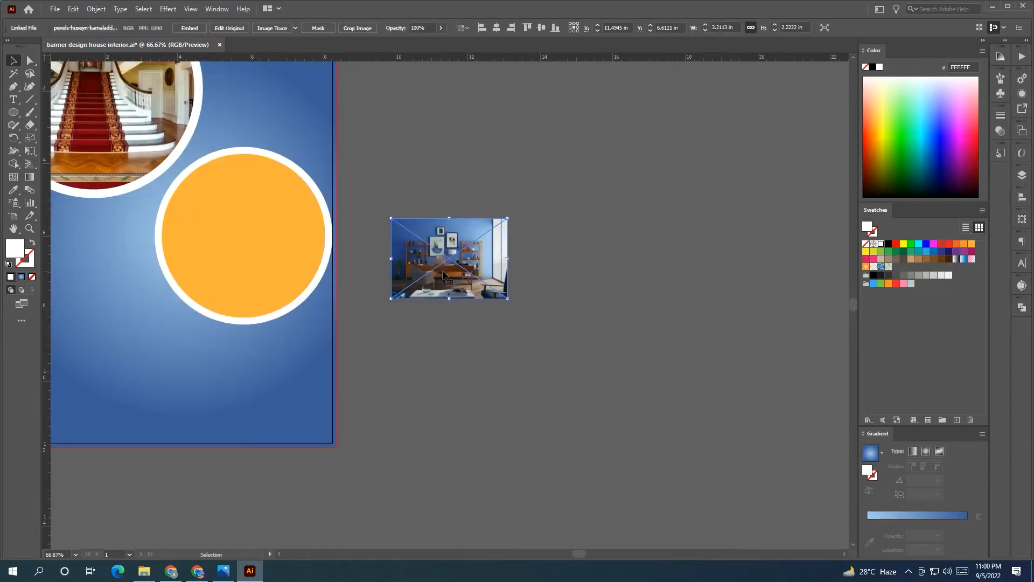
left_click(189, 28)
left_click_drag(508, 298, 681, 413)
Bring the orange circle to the front and position the room photo behind it
left_click(256, 272)
right_click(254, 272)
left_click(399, 468)
left_click_drag(490, 387, 197, 314)
left_click_drag(374, 144, 345, 182)
left_click_drag(304, 321, 326, 298)
Make the orange circle translucent and fine-tune the photo's size and position behind it
left_click(291, 287)
left_click(328, 27)
scroll(327, 27, "down", 20)
left_click(379, 132)
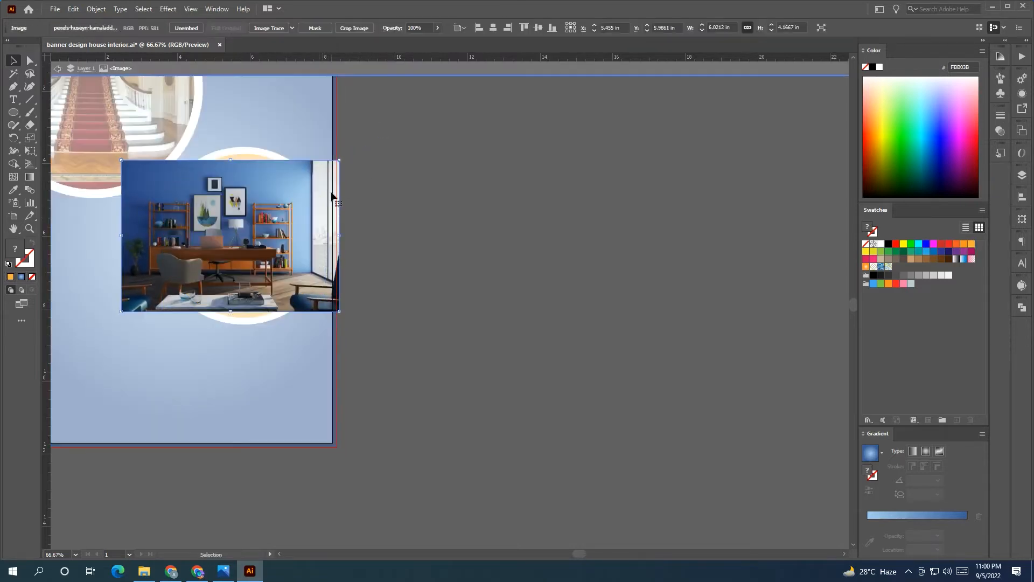
left_click_drag(336, 195, 340, 186)
left_click_drag(341, 301, 368, 319)
left_click_drag(348, 299, 339, 299)
left_click_drag(360, 152, 354, 155)
left_click_drag(350, 221, 353, 216)
Clip the room photo to the orange circle with Ctrl+7, then zoom out to the whole flyer
left_click(438, 216)
left_click(335, 220)
left_click(273, 230, "shift")
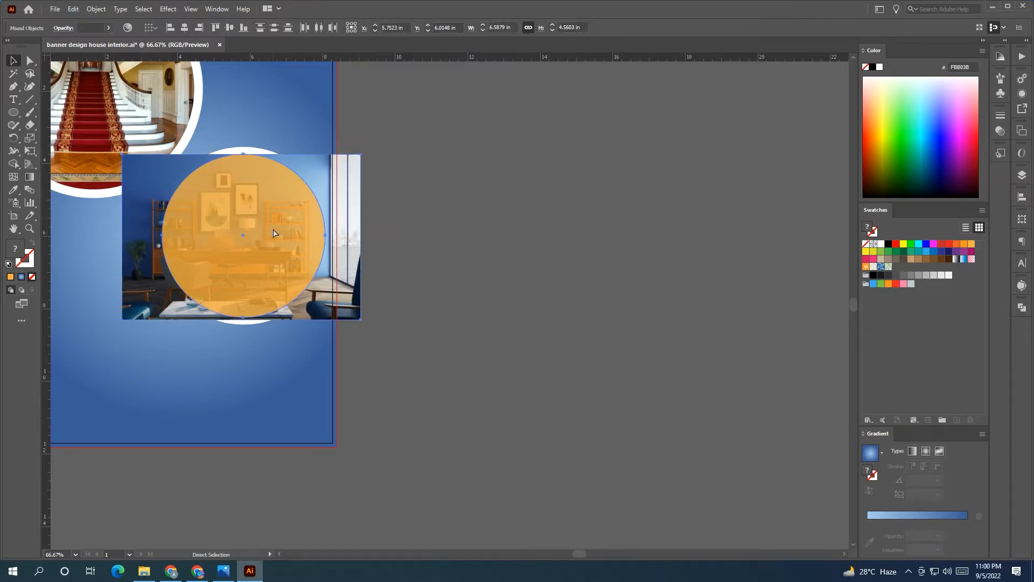
key("ctrl+7")
left_click(512, 184)
key("ctrl+minus")
left_click_drag(414, 284, 461, 343)
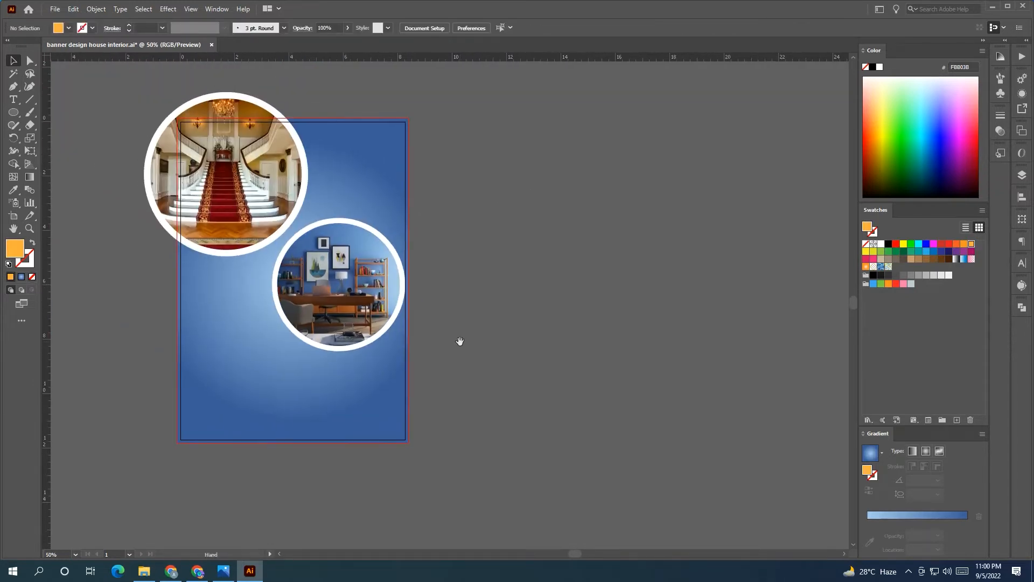
Try several grey swatches on the background rectangle, settling on a deeper orange fill
scroll(466, 338, "up", 1)
left_click(386, 227)
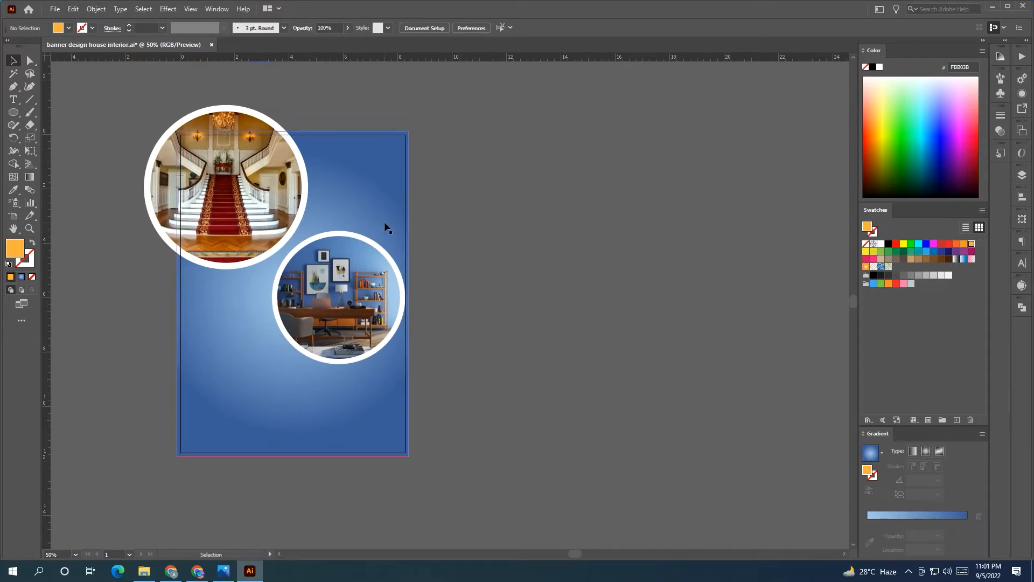
left_click(920, 276)
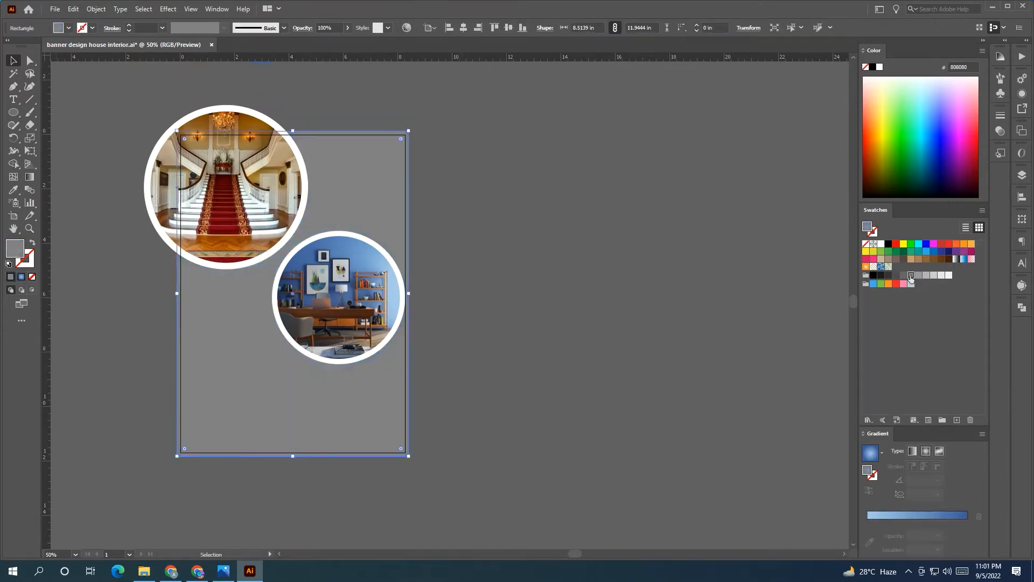
left_click(927, 276)
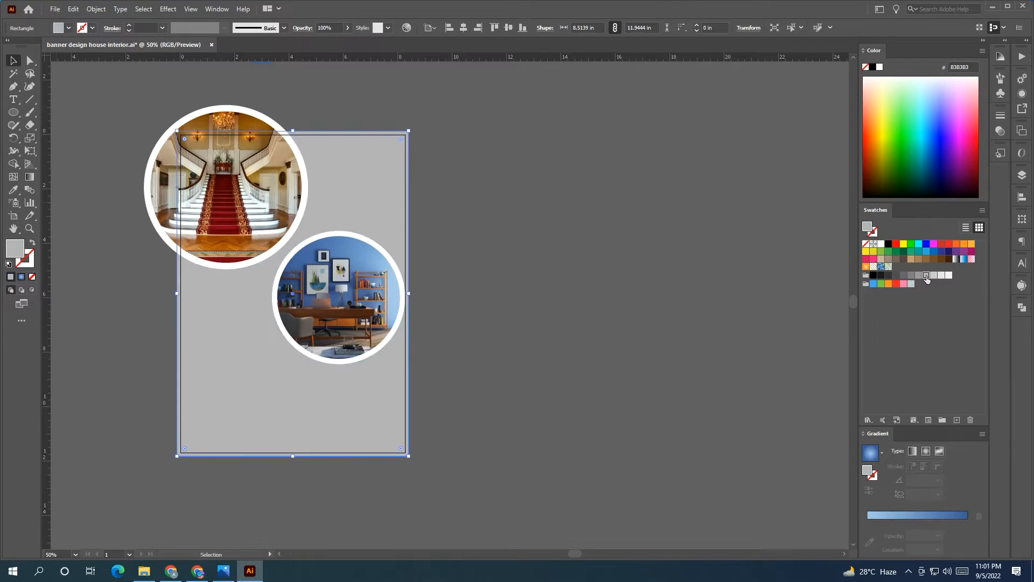
left_click(904, 275)
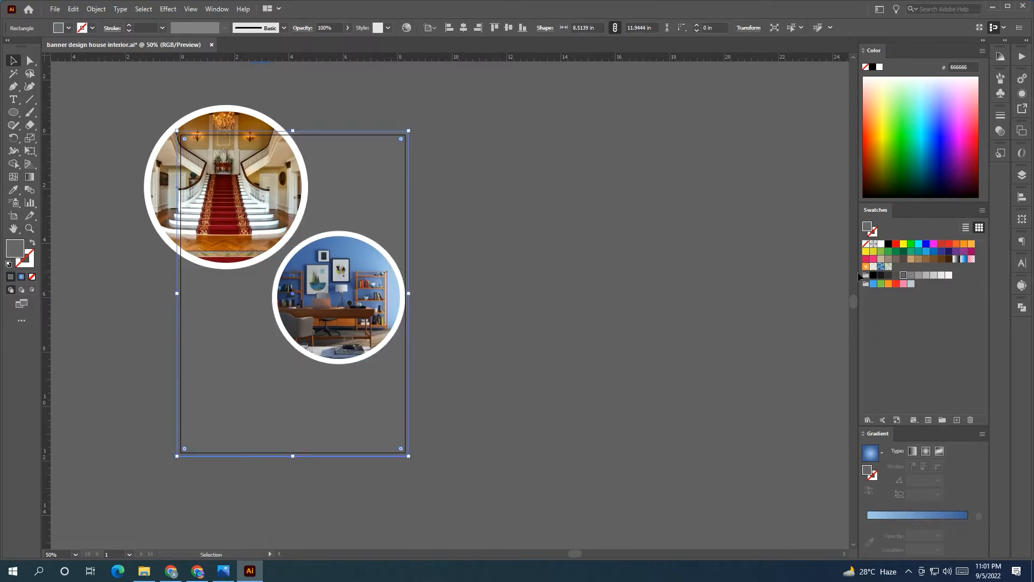
left_click(934, 276)
left_click(969, 244)
left_click(964, 245)
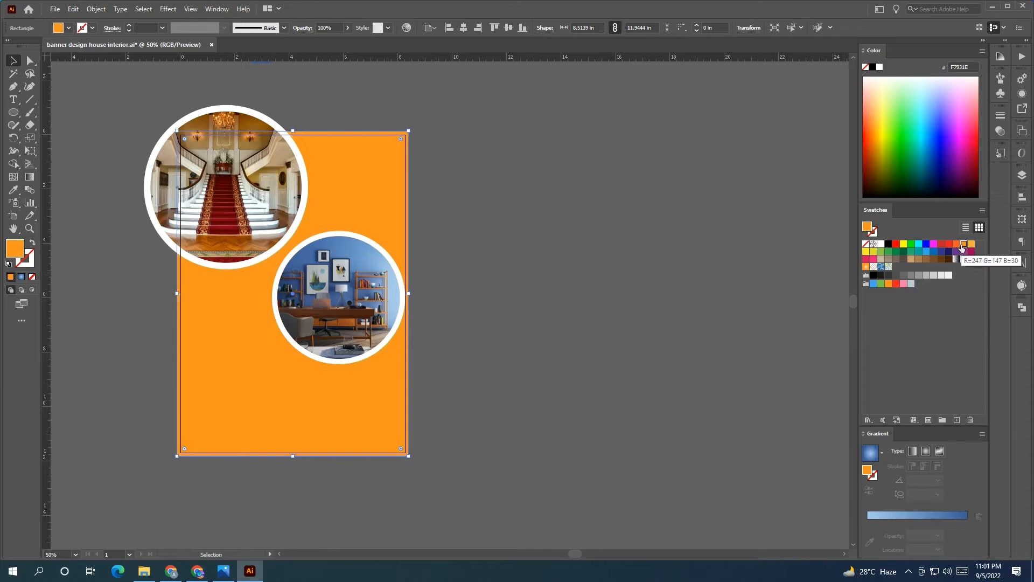
left_click(476, 357)
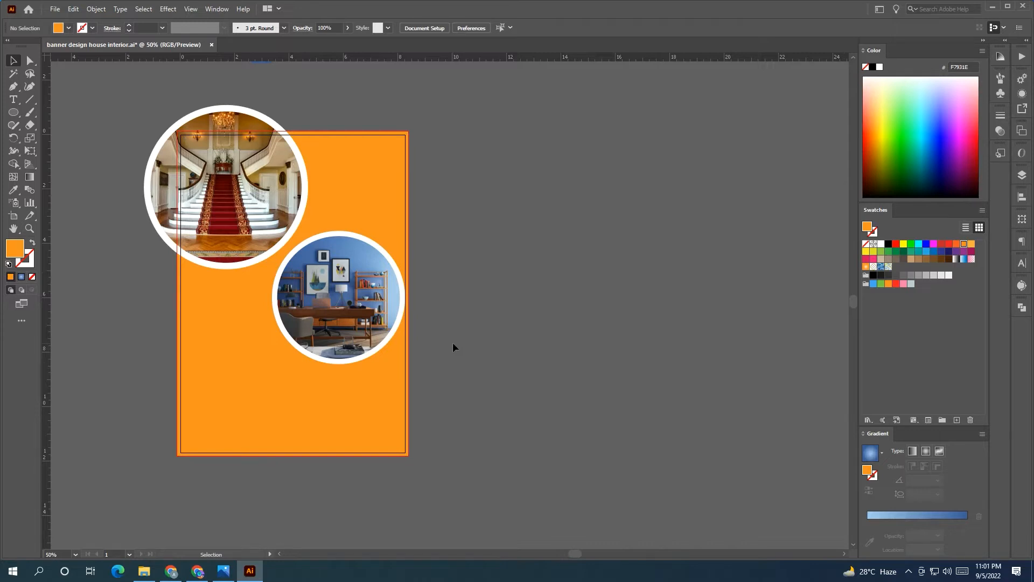
Use the Eyedropper to sample orange E38818 from the staircase photo for the background
scroll(453, 347, "up", 1)
left_click(407, 330)
left_click(14, 189)
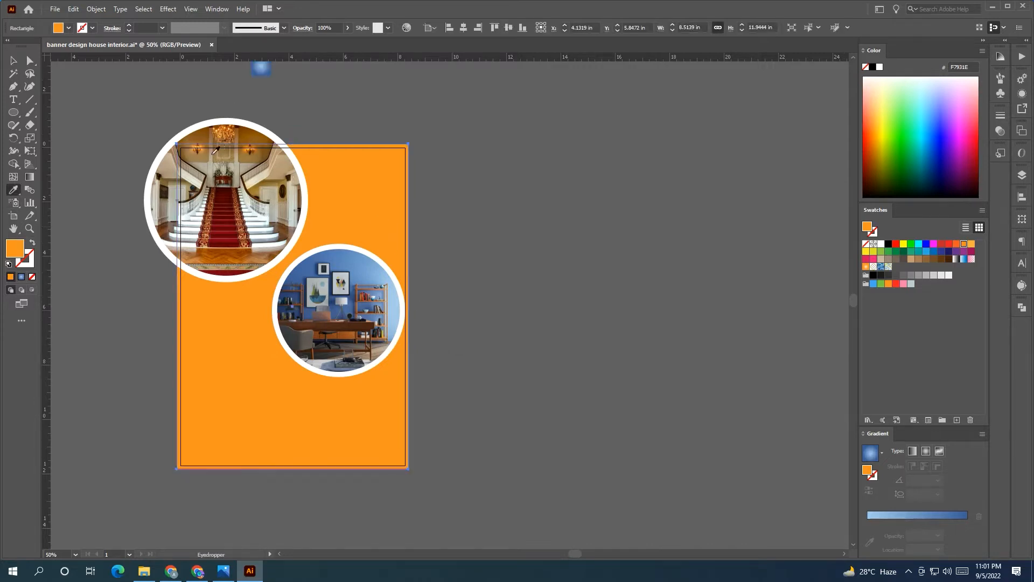
left_click(212, 153)
left_click(205, 150)
left_click(247, 153)
left_click(247, 148)
left_click(226, 232)
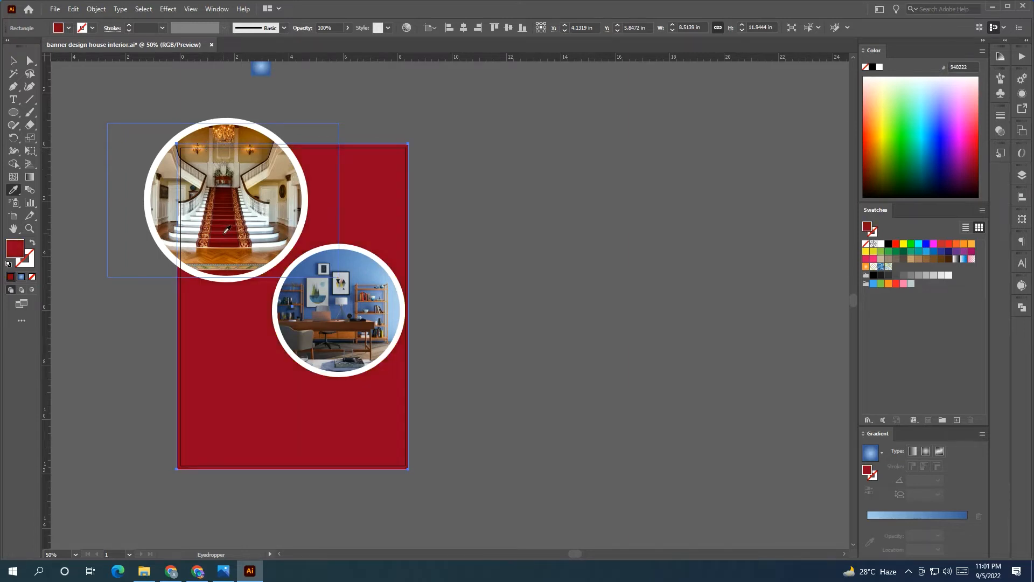
left_click(247, 146)
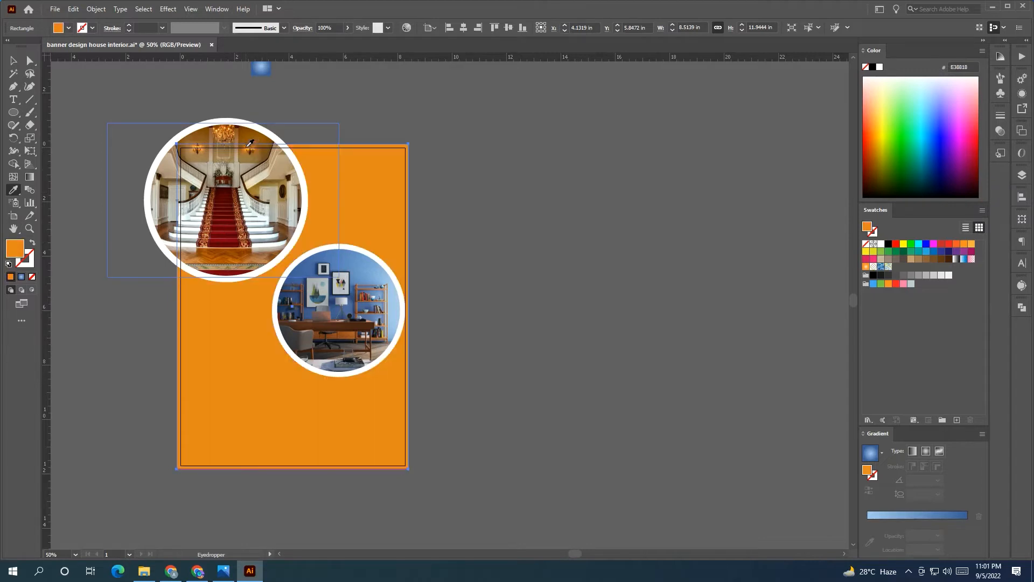
key("v")
left_click(128, 130)
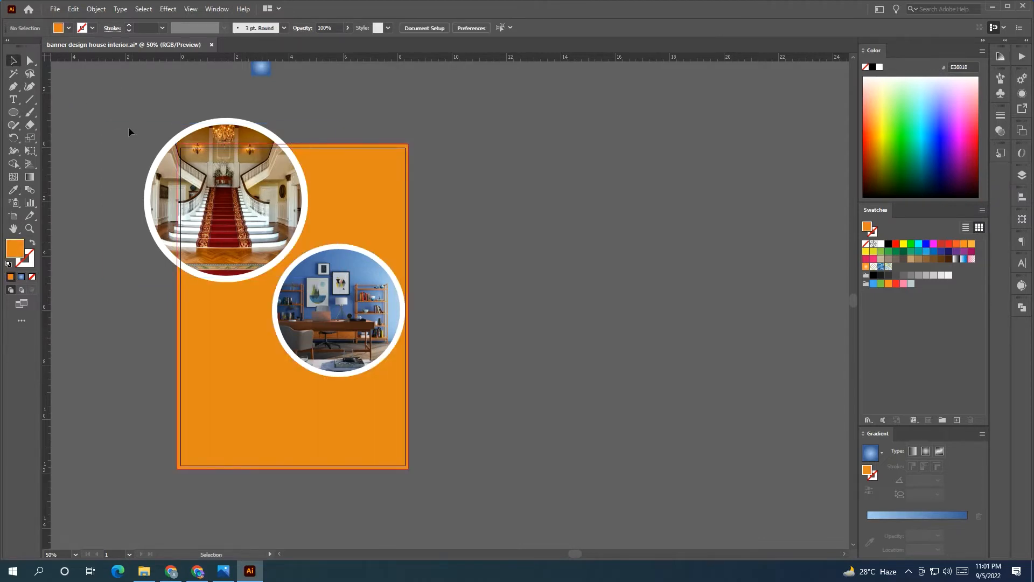
Draw a new circle beside the flyer and fill it black
left_click(13, 113)
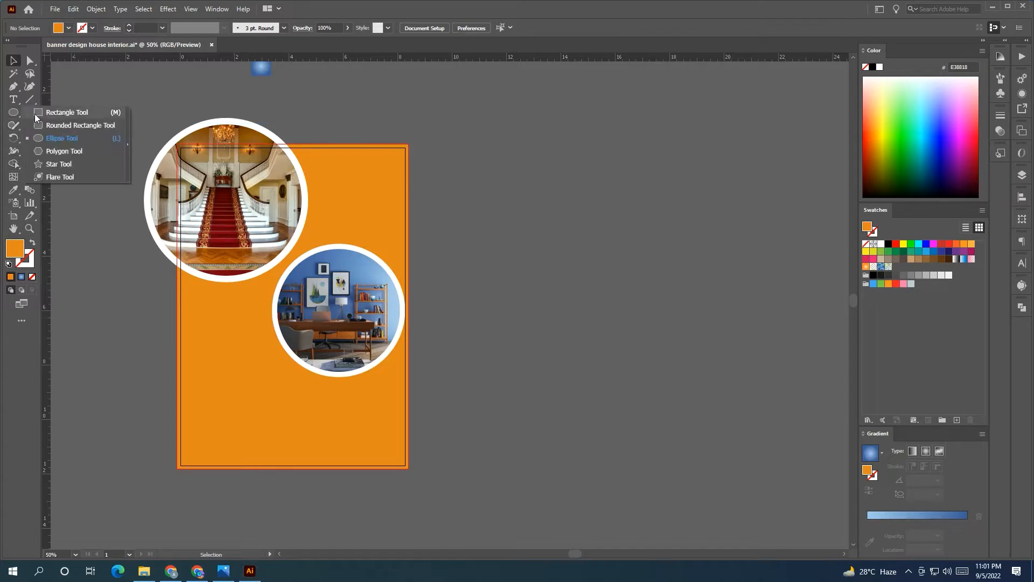
left_click(53, 139)
left_click_drag(517, 294, 666, 443)
key("v")
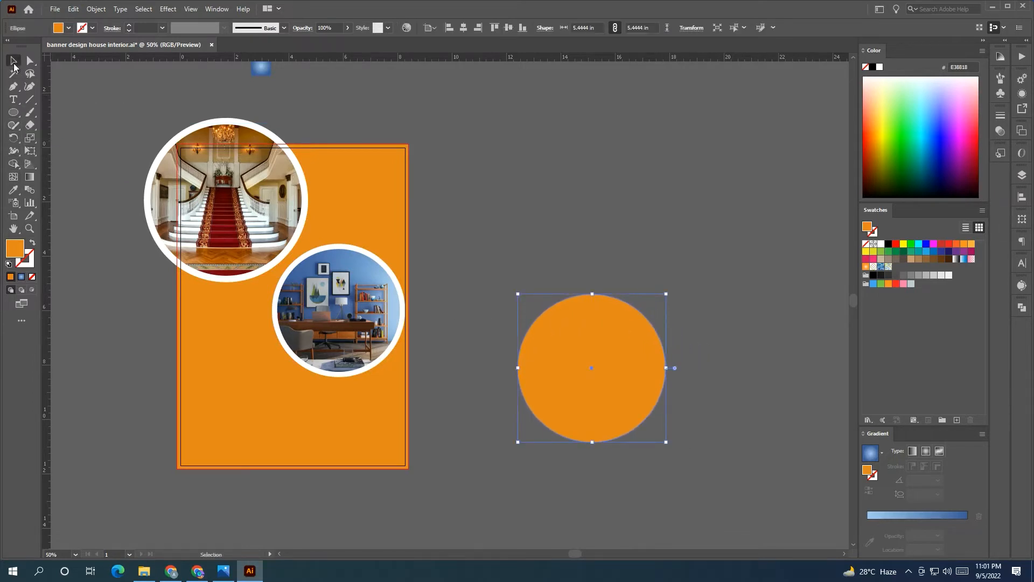
left_click(881, 275)
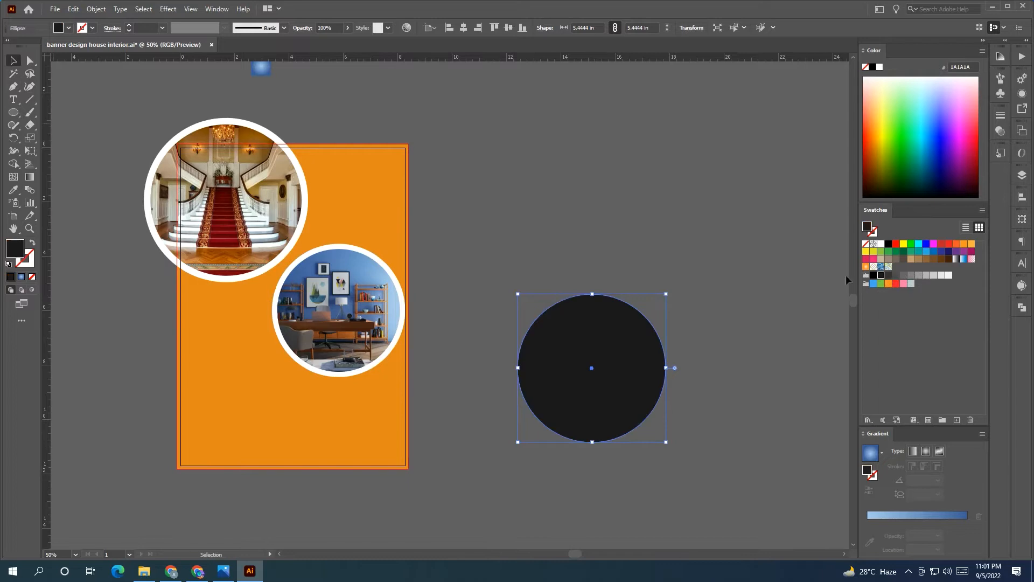
double_click(23, 255)
left_click(73, 371)
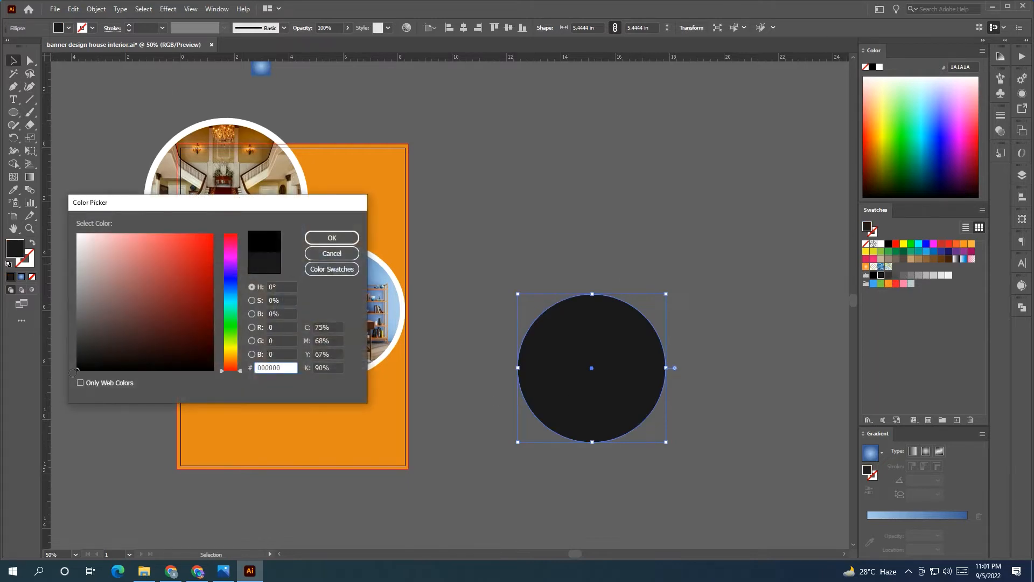
left_click(332, 237)
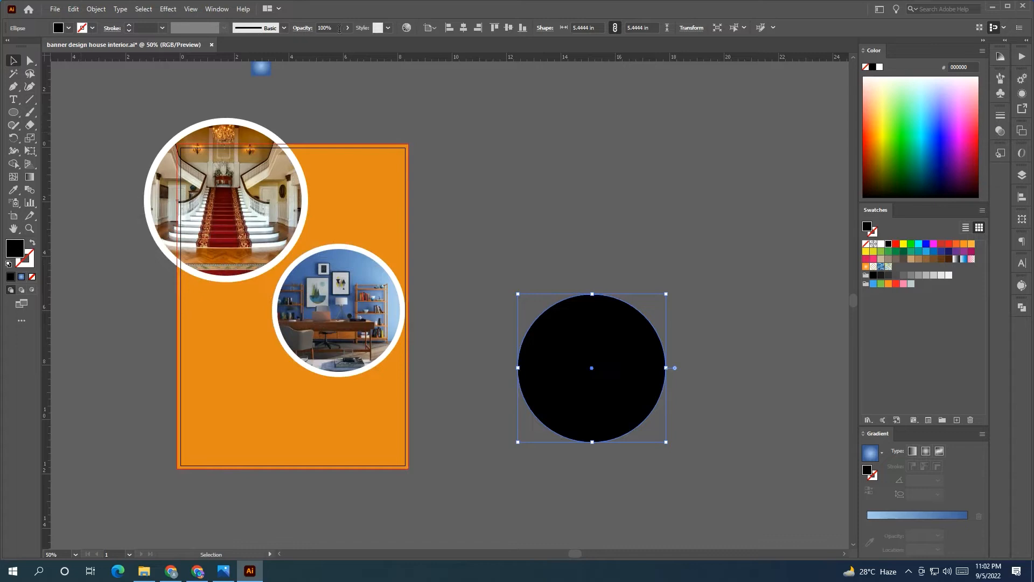
Lower the circle's opacity and fit it at the flyer's lower left, aligned to the left edge
left_click(319, 27)
scroll(325, 27, "down", 9)
scroll(329, 34, "down", 20)
left_click_drag(571, 384, 264, 334)
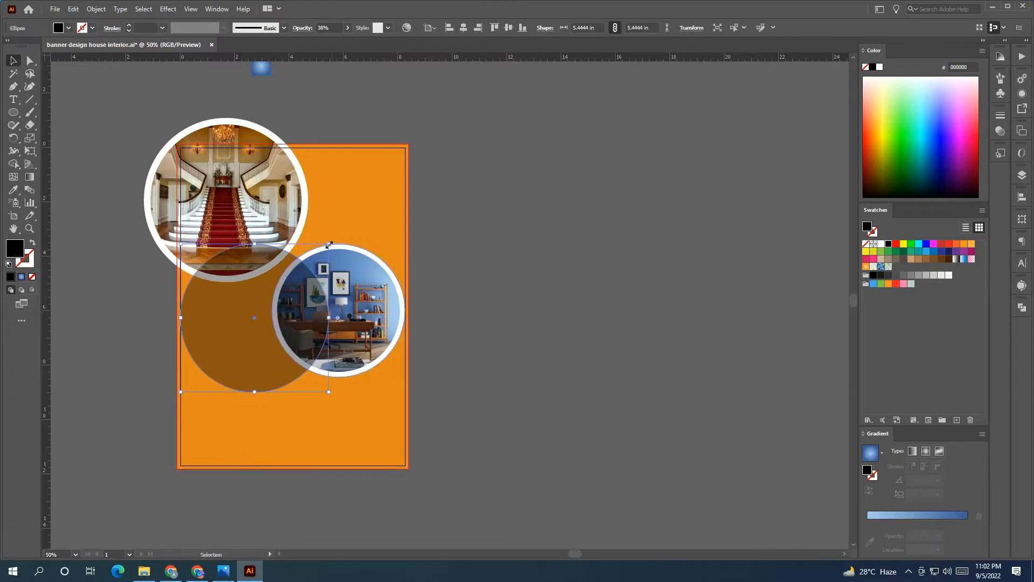
left_click_drag(329, 245, 290, 282)
left_click_drag(254, 326, 252, 303)
left_click_drag(288, 370, 256, 355)
Raise the dark circle's opacity from 30% to nearly solid
left_click(330, 29)
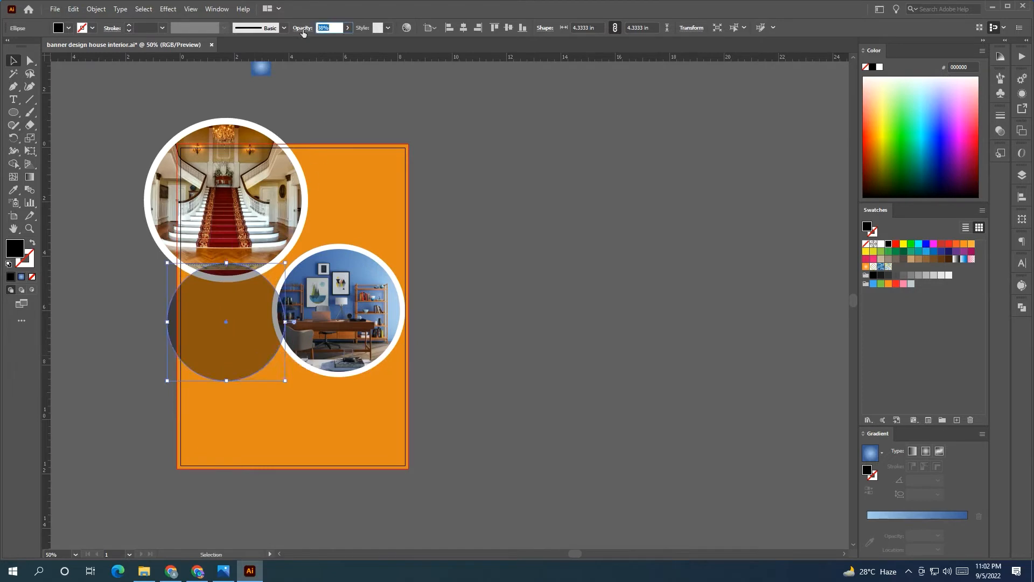
scroll(334, 27, "up", 20)
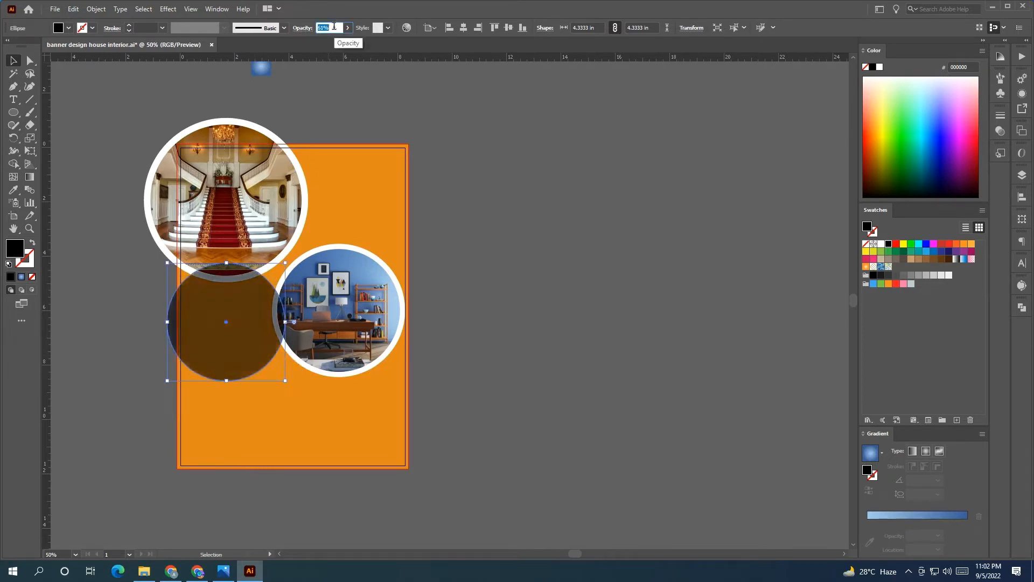
scroll(334, 26, "up", 4)
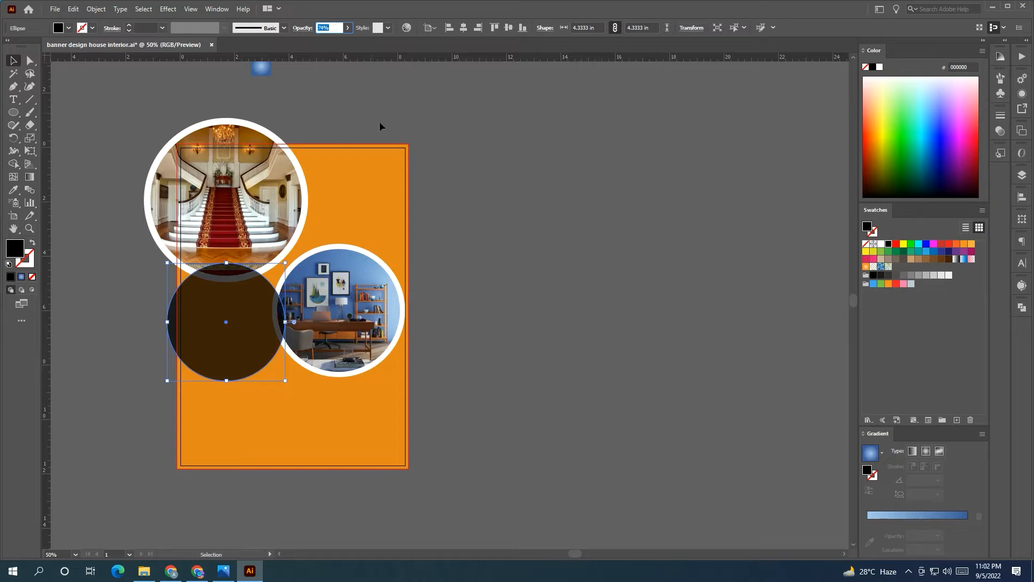
left_click(495, 242)
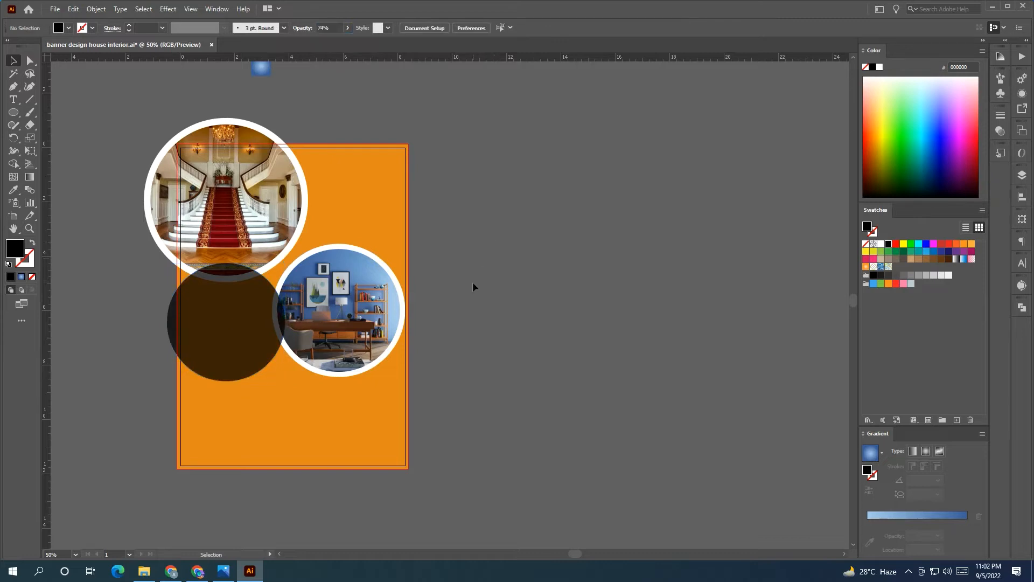
Draw an 8.5139 × 3.0972 in rectangle across the artboard's bottom and fill it white
scroll(519, 256, "down", 1, "alt")
scroll(377, 150, "up", 1, "alt")
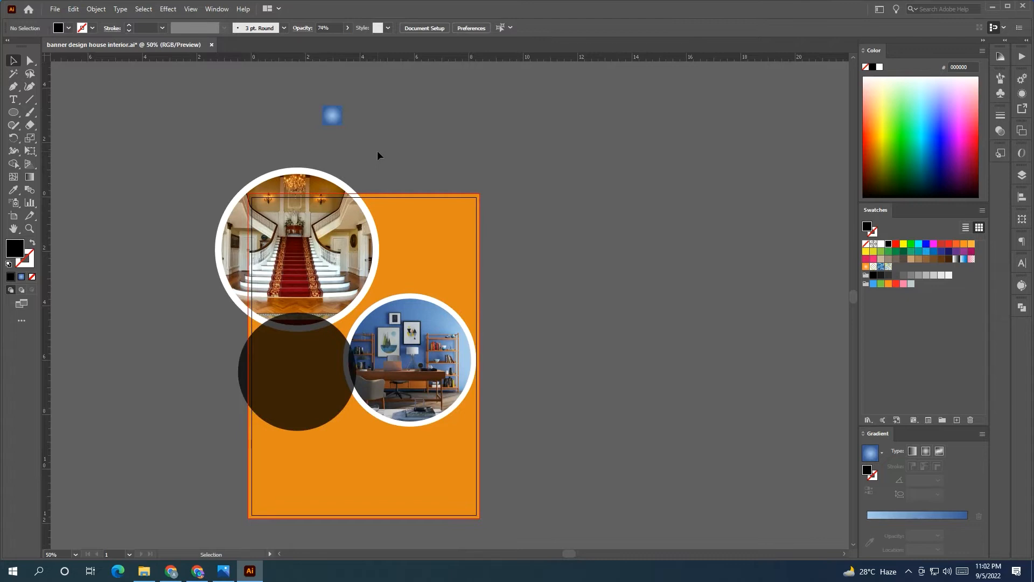
scroll(377, 150, "down", 2)
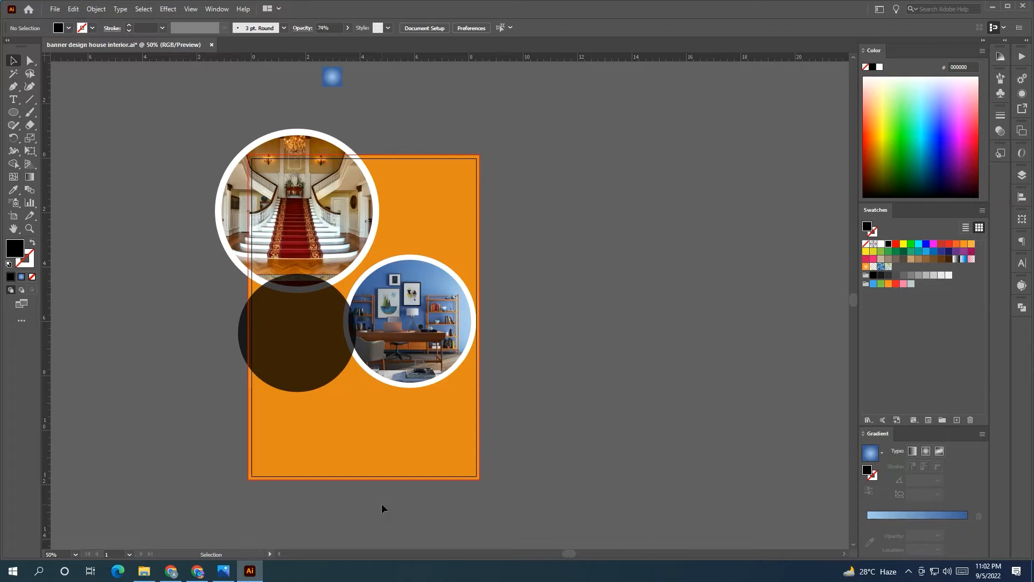
left_click_drag(13, 112, 46, 112)
mouse_move(249, 479)
left_mouse_down()
mouse_move(479, 425)
mouse_move(480, 394)
left_mouse_up()
key("v")
left_click(882, 245)
left_click(590, 463)
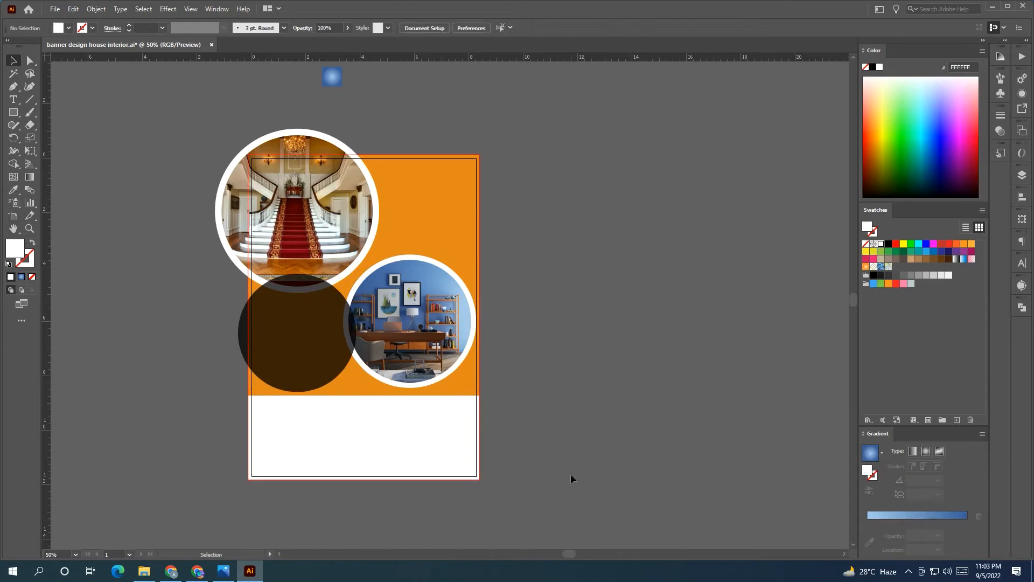
Raise the orange background's bottom edge to the white panel and round its bottom-right corner
left_click(455, 392)
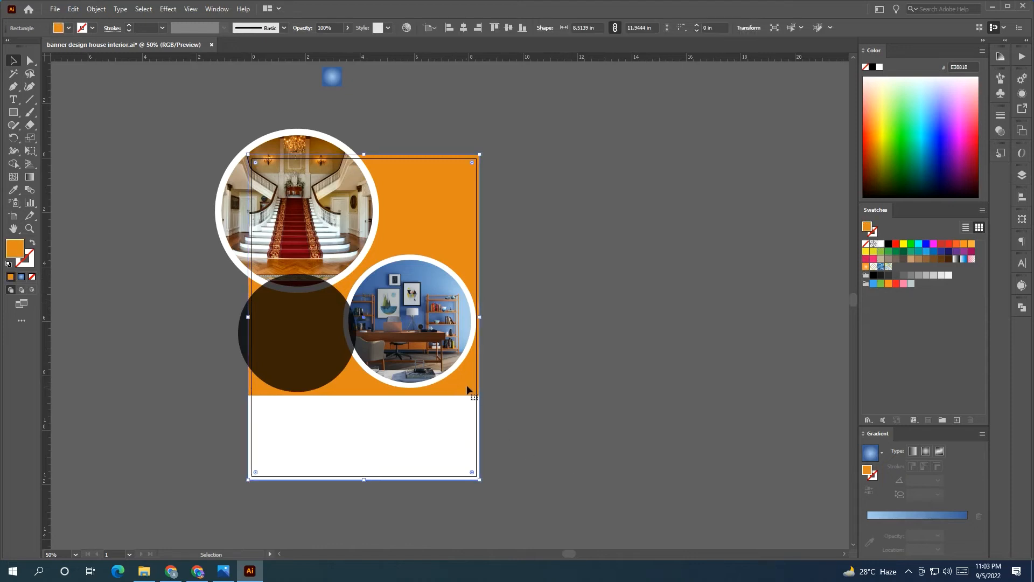
left_click_drag(366, 481, 368, 395)
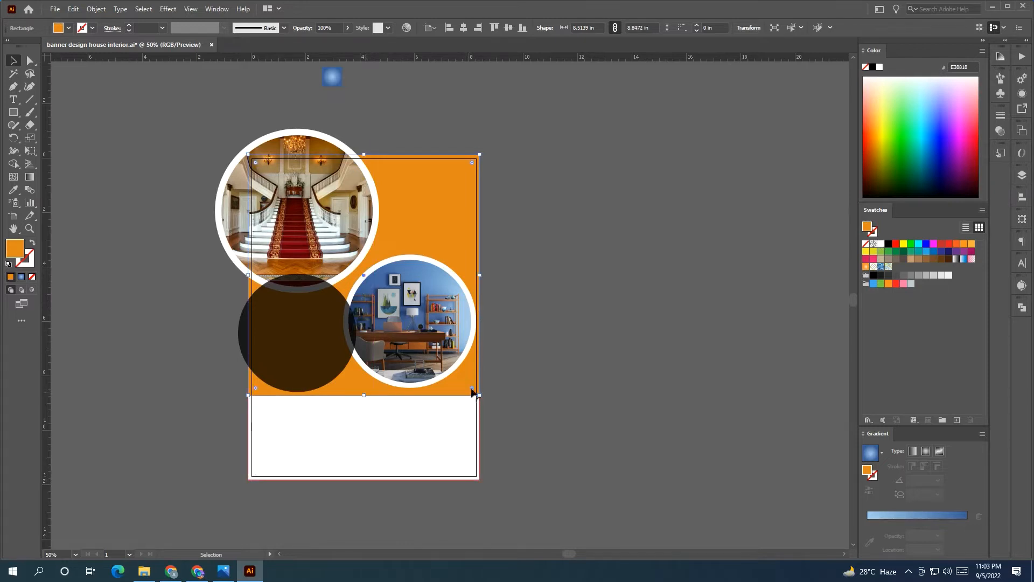
left_click_drag(473, 392, 421, 341)
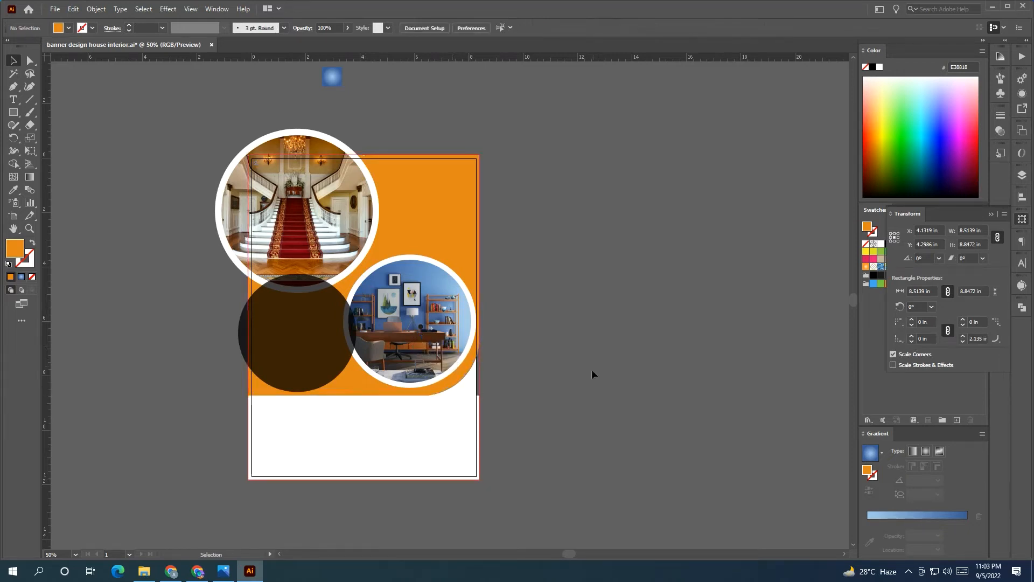
Nudge the office photo circle and its white ring slightly lower
left_click(451, 375)
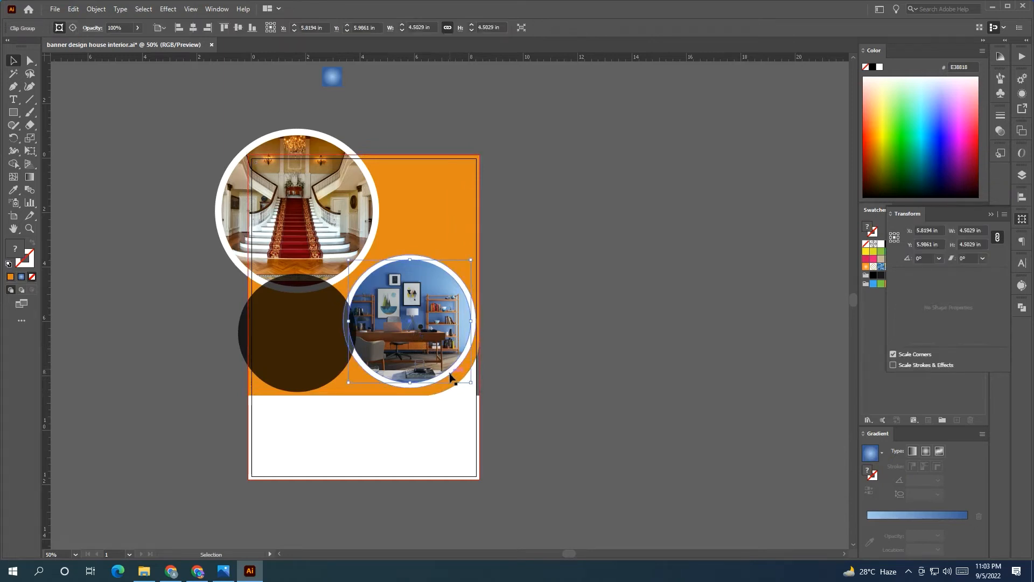
left_click(450, 375, "shift")
left_click_drag(445, 368, 449, 370)
left_click(532, 396)
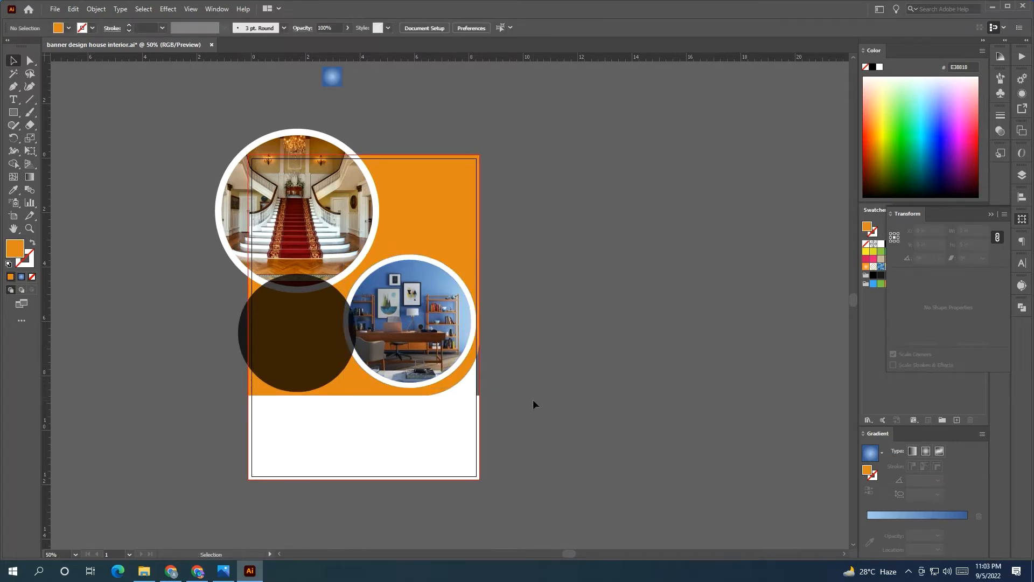
Round the orange background's bottom corners, redoing the first attempt
left_click(264, 394)
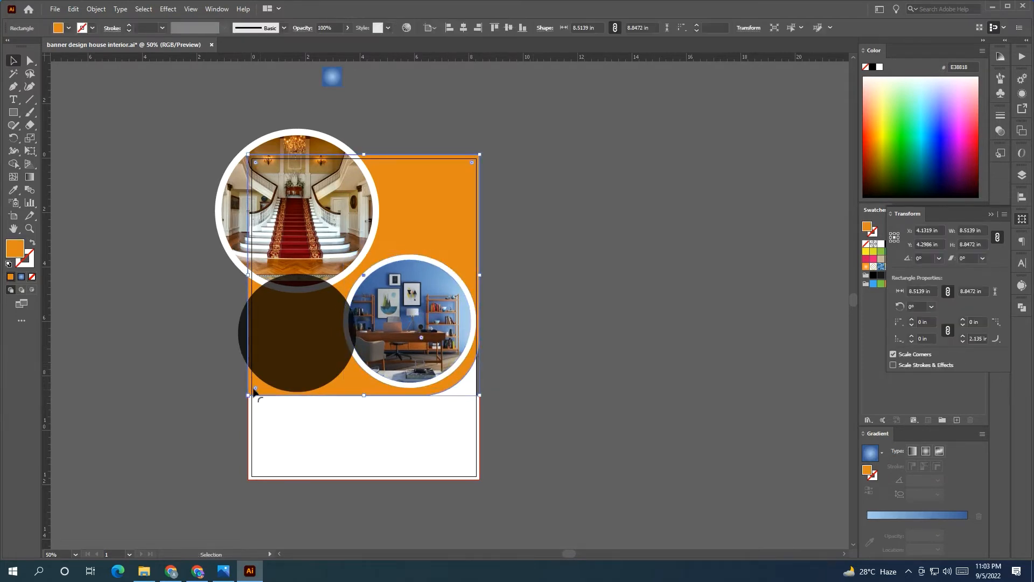
left_click_drag(254, 389, 302, 338)
key("ctrl+z")
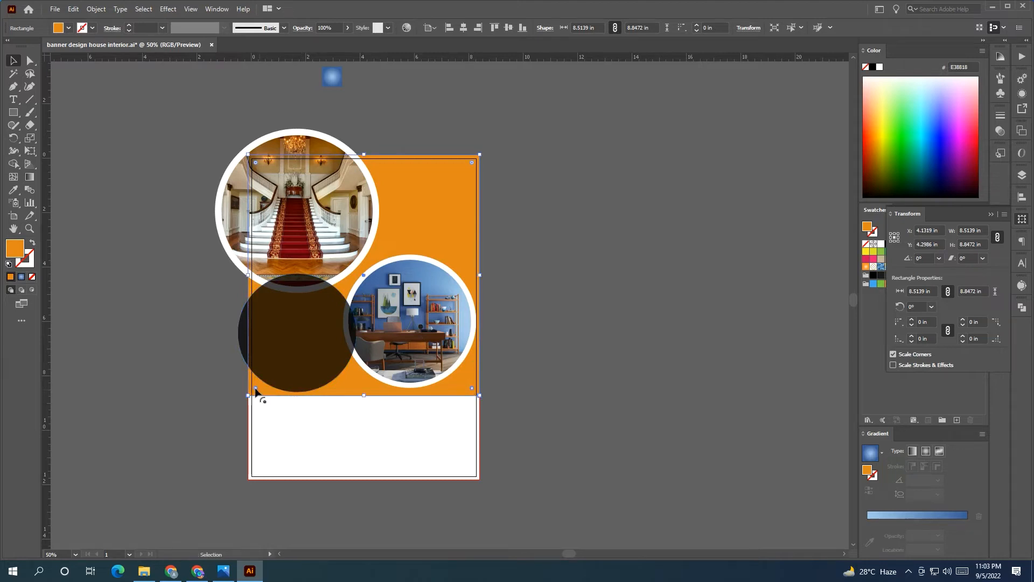
left_click_drag(256, 388, 299, 339)
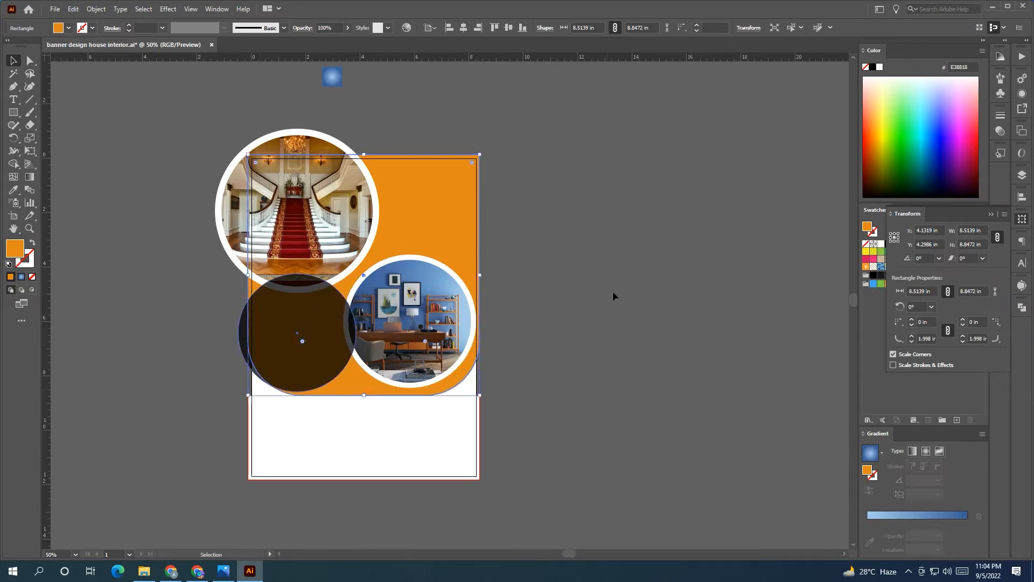
left_click(614, 293)
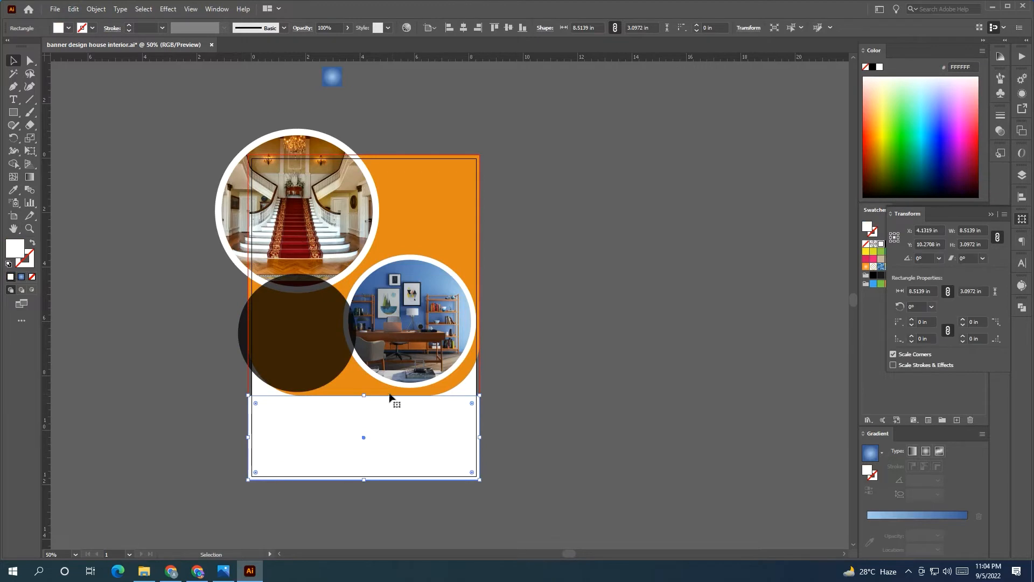
Restack the lower objects and stretch the white rectangle to 5.5972 in, tucked behind the orange shape
left_click_drag(182, 119, 461, 322)
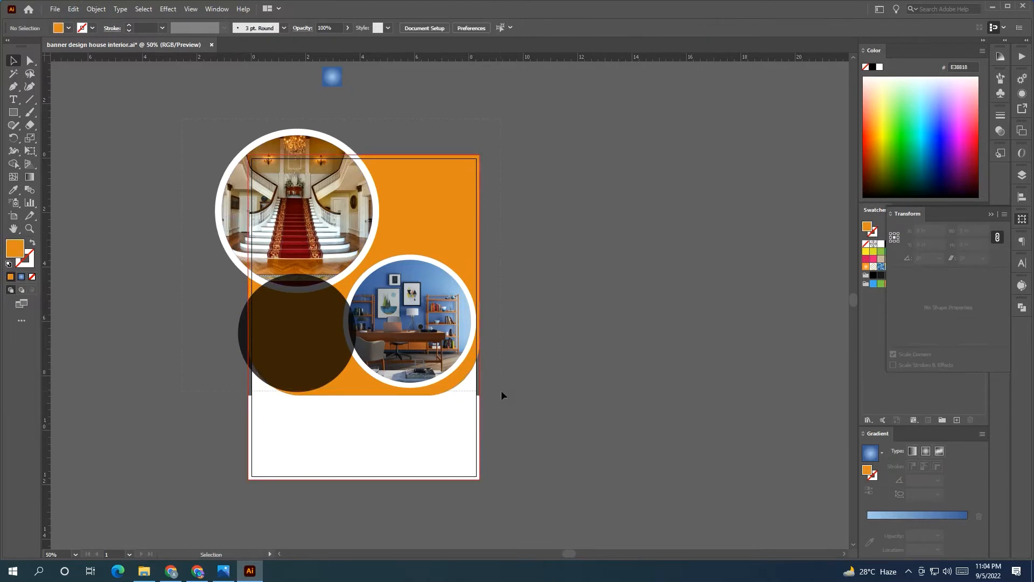
left_click_drag(501, 391, 501, 391)
right_click(445, 354)
left_click(571, 472)
left_click(357, 399)
left_click_drag(357, 399, 364, 327)
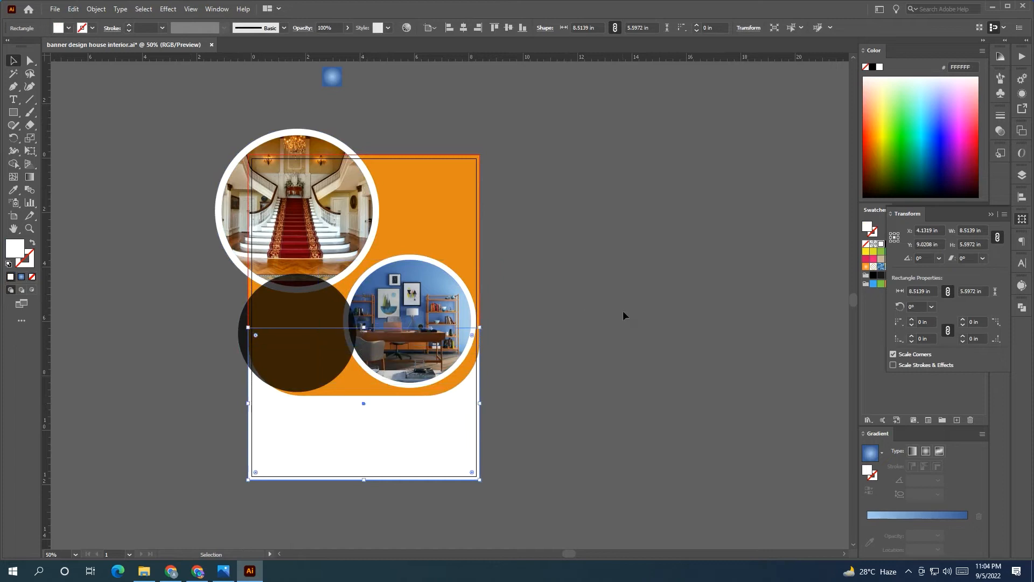
left_click(623, 315)
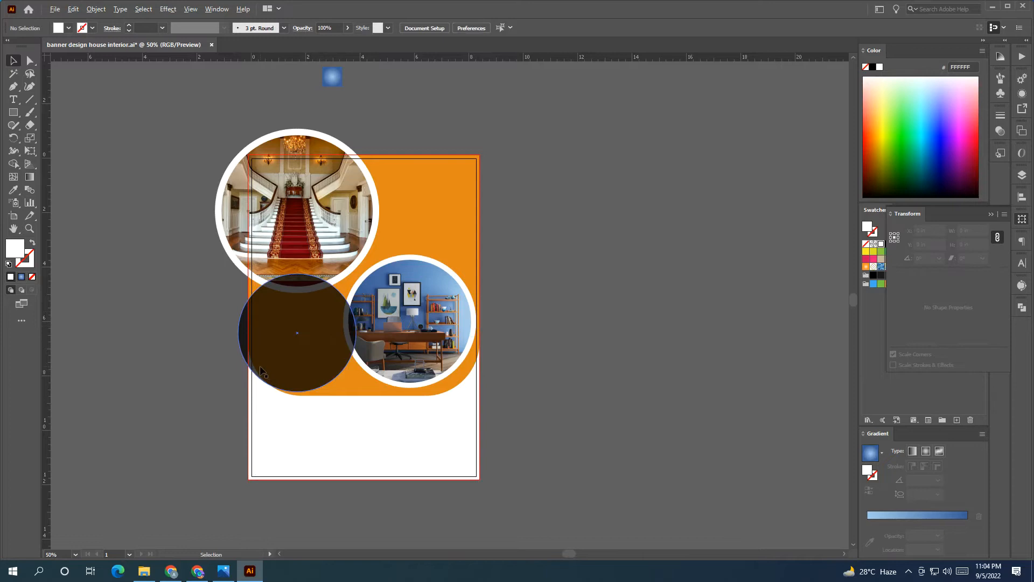
scroll(261, 366, "down", 1)
left_click_drag(330, 351, 332, 352)
Move the side text block next to the flyer
left_click(207, 353)
left_click_drag(186, 355, 294, 362)
left_click(168, 256)
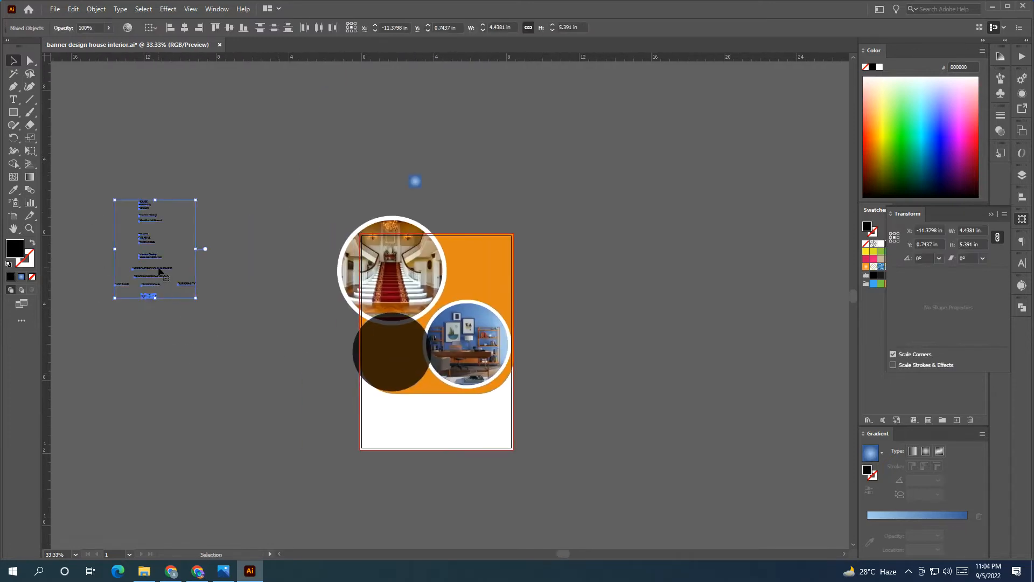
left_click_drag(168, 256, 309, 406)
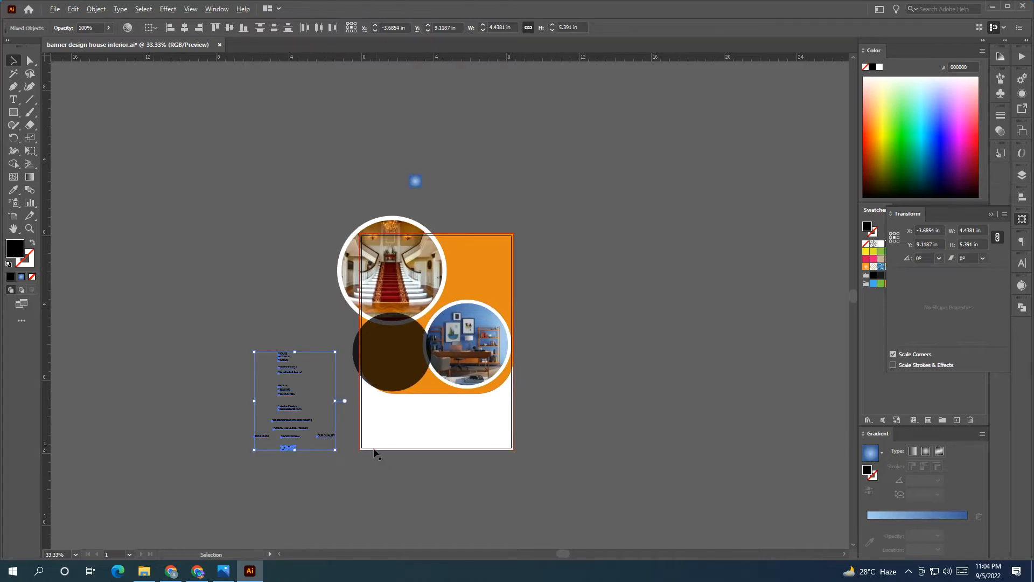
scroll(374, 451, "up", 2)
left_click(214, 240)
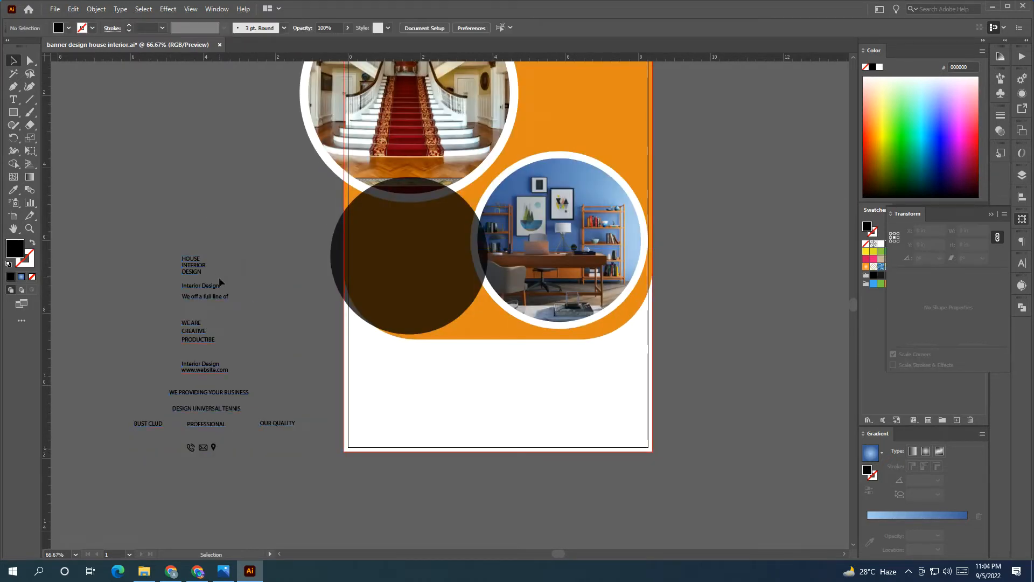
Move the HOUSE INTERIOR DESIGN heading beside the flyer and bring it and the other texts and icons to front
left_click_drag(218, 277, 702, 110)
right_click(702, 110)
mouse_move(769, 296)
left_click(905, 293)
left_click(759, 229)
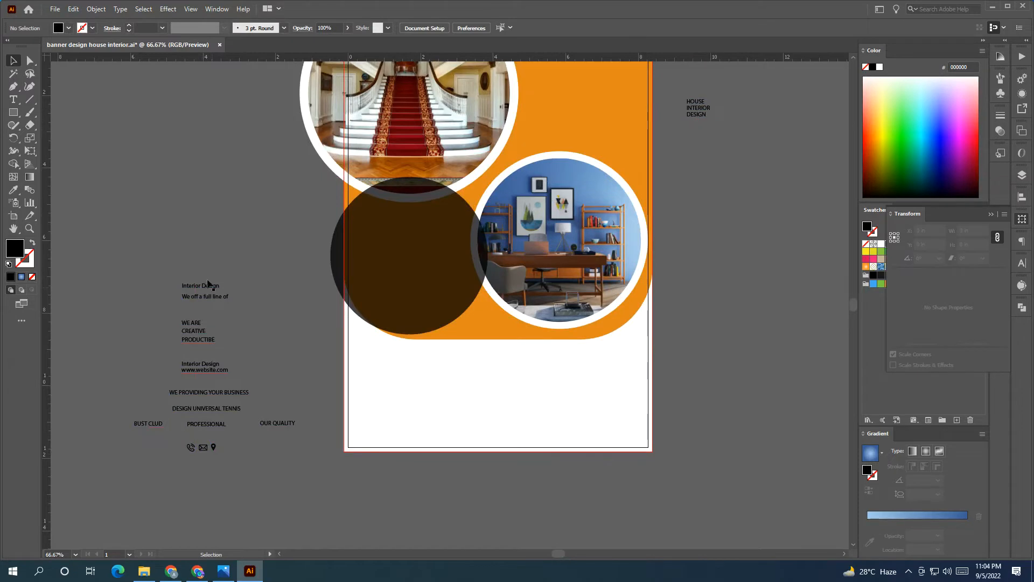
left_click_drag(266, 474, 294, 477)
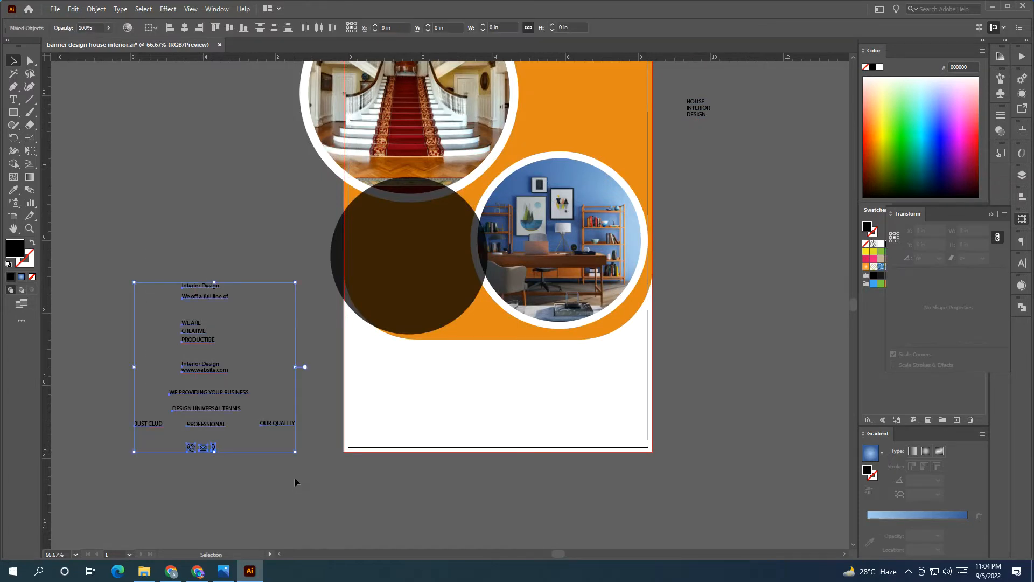
right_click(271, 431)
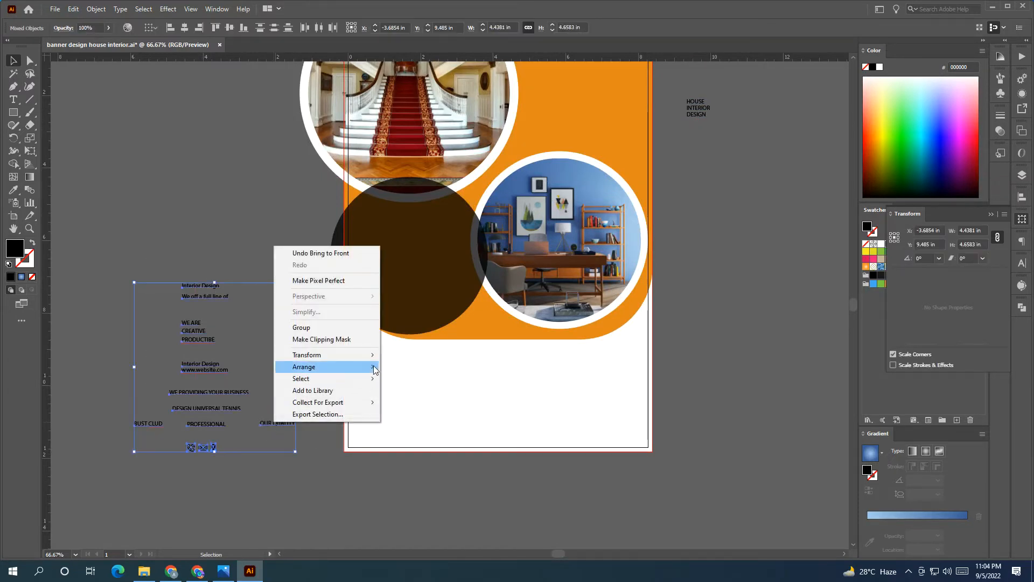
left_click(402, 367)
left_click(732, 392)
Scale the HOUSE INTERIOR DESIGN heading up to 35.76 pt
scroll(693, 202, "up", 2)
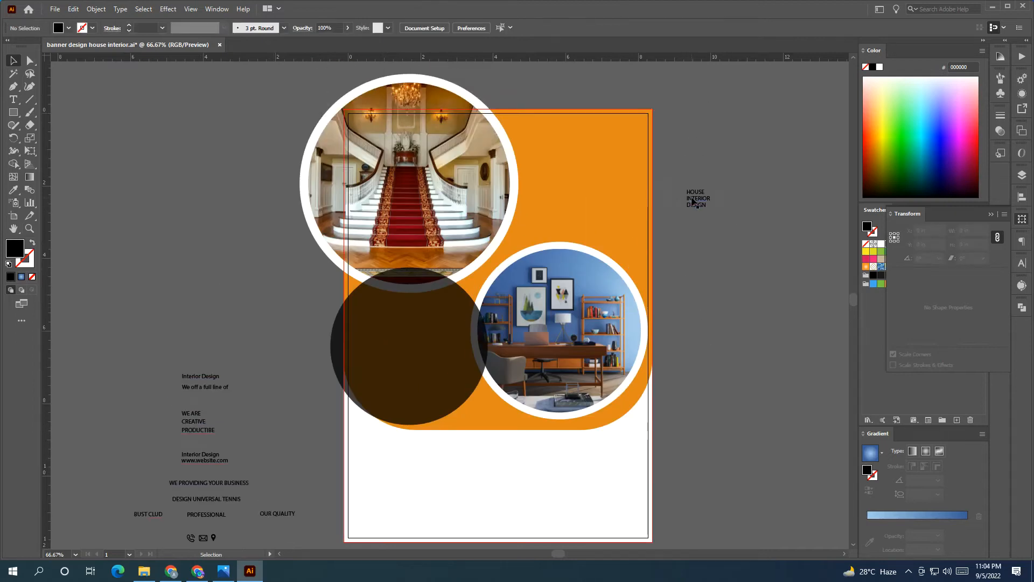
left_click(697, 198)
left_click_drag(711, 209, 578, 159)
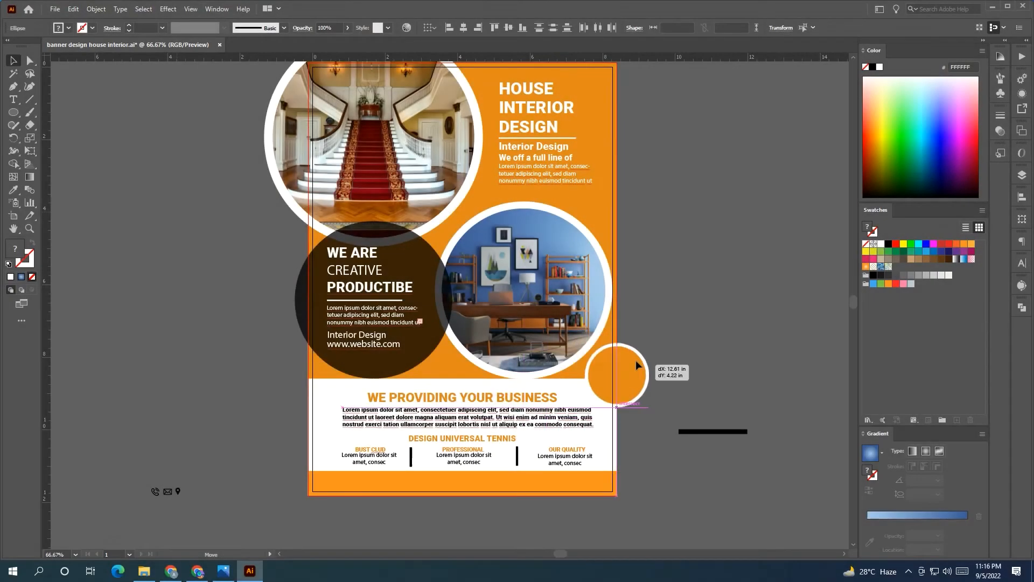
Resize the small orange circle and centre it inside the white ring between the photos
left_click_drag(635, 360, 474, 209)
left_click(771, 232)
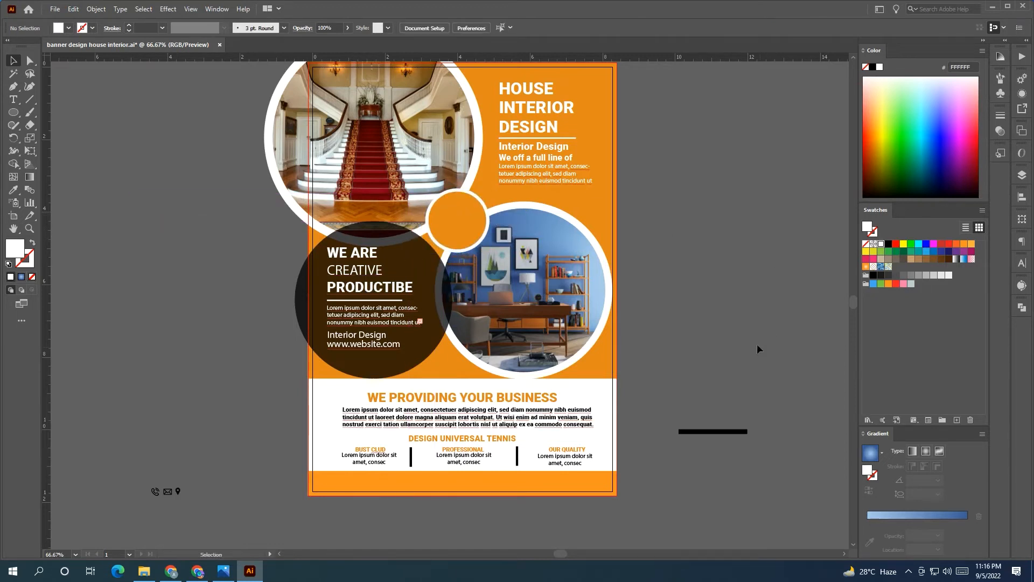
left_click(480, 223)
left_click_drag(483, 193, 483, 194)
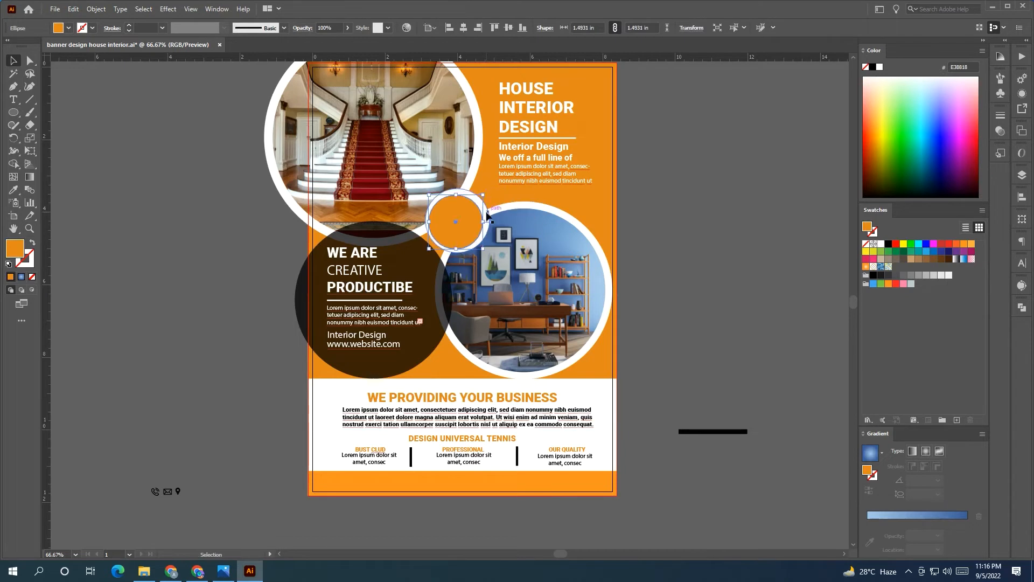
left_click(486, 213, "shift")
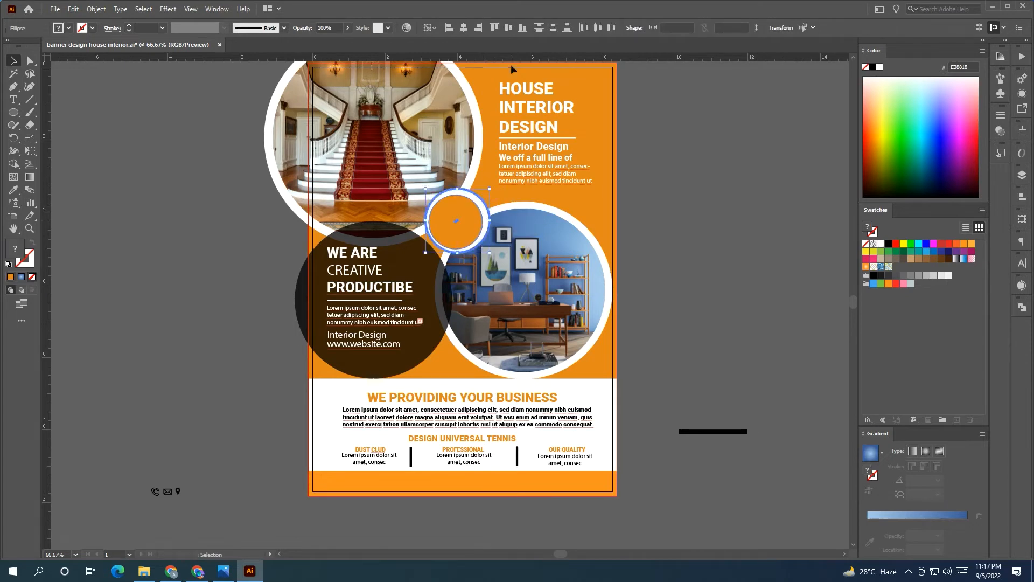
left_click(509, 27)
left_click(463, 28)
left_click(717, 208)
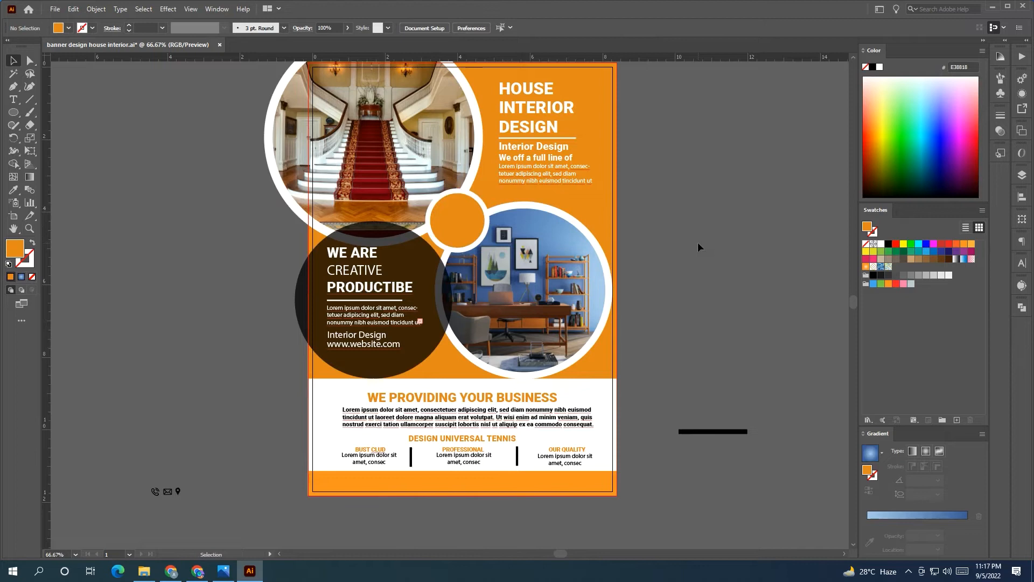
Start a new text line left of the flyer with the Type Tool, clearing the placeholder
left_click(14, 100)
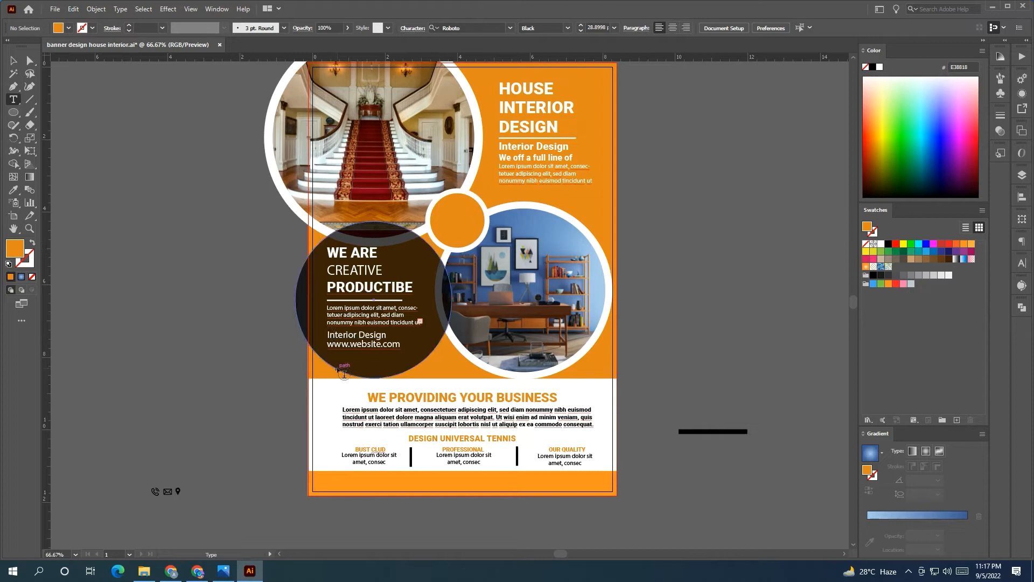
left_click(150, 234)
key("BackSpace")
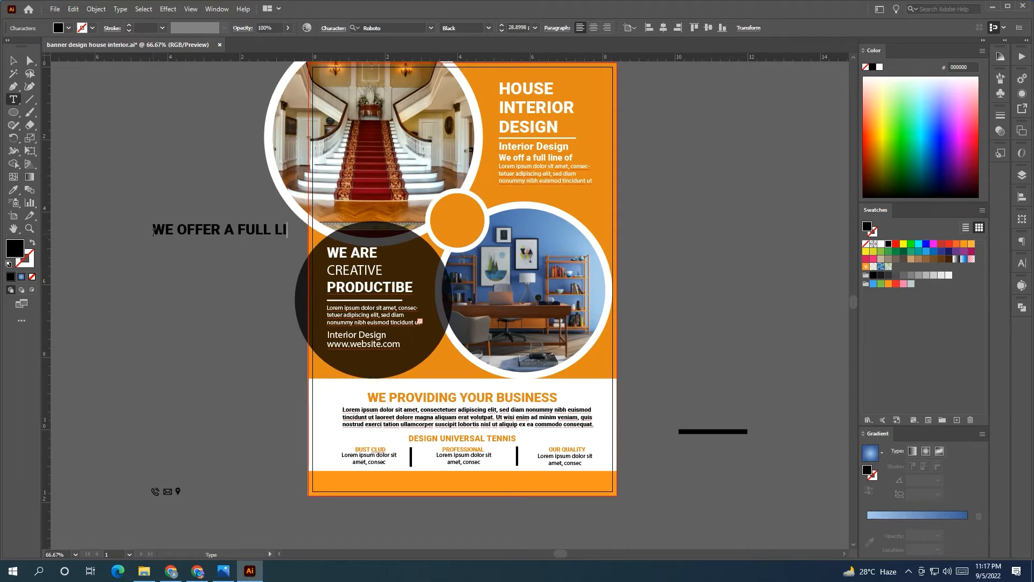
Break the text into three lines after WE and OFFER and centre-align them
key("Escape")
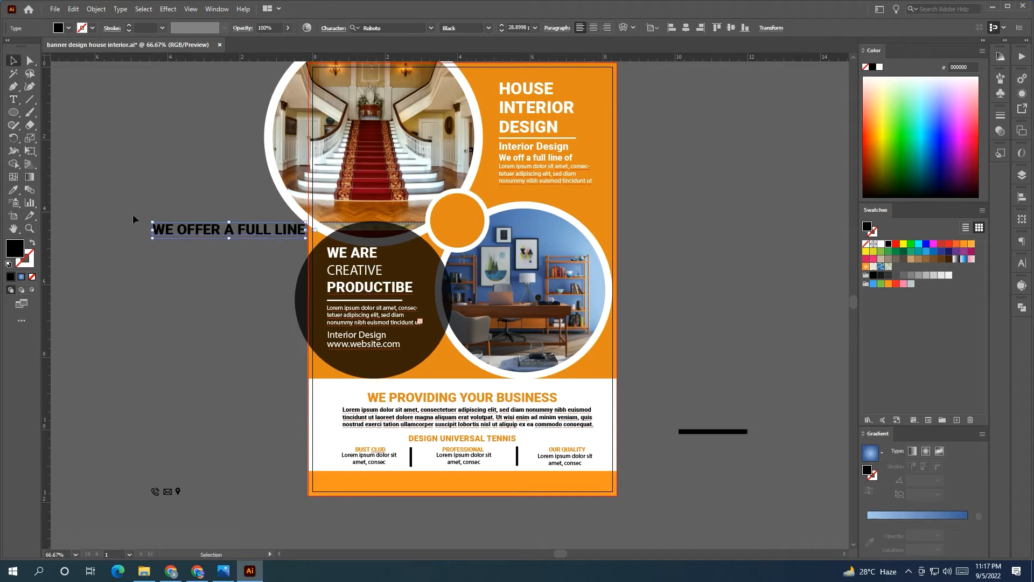
key("t")
left_click(181, 232)
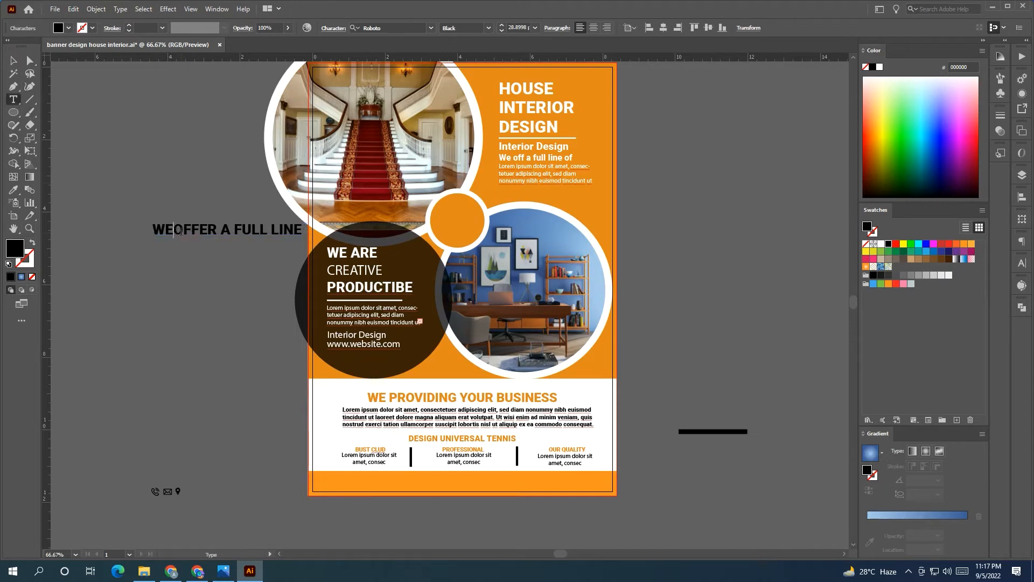
key("Return")
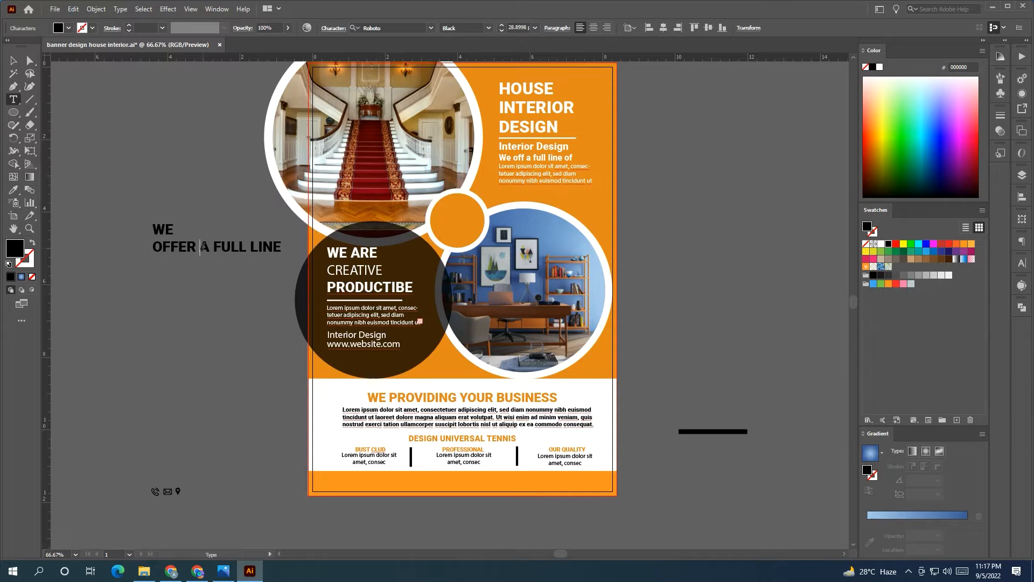
key("Return")
key("Escape")
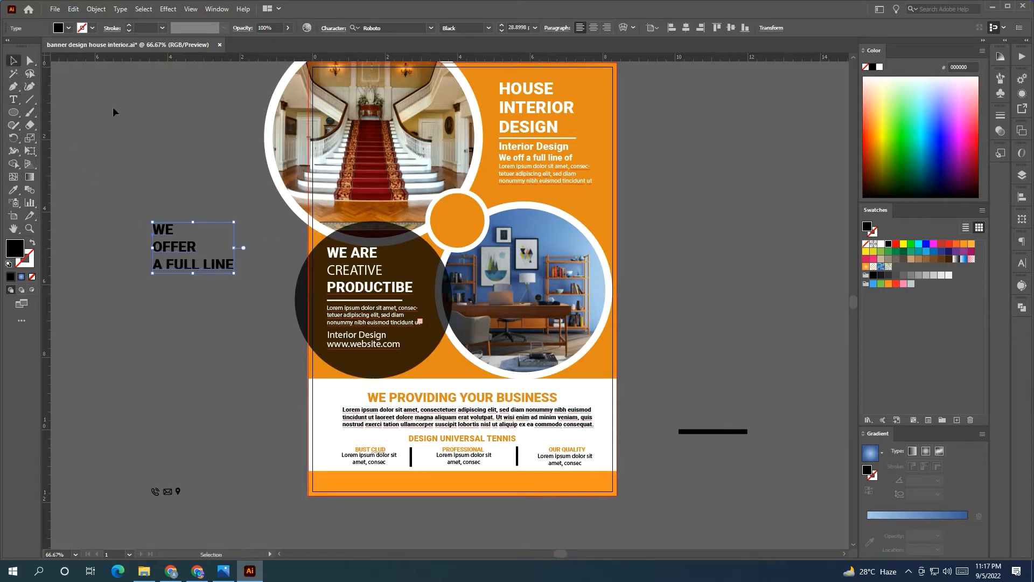
left_click(603, 30)
left_click(595, 29)
left_click(173, 171)
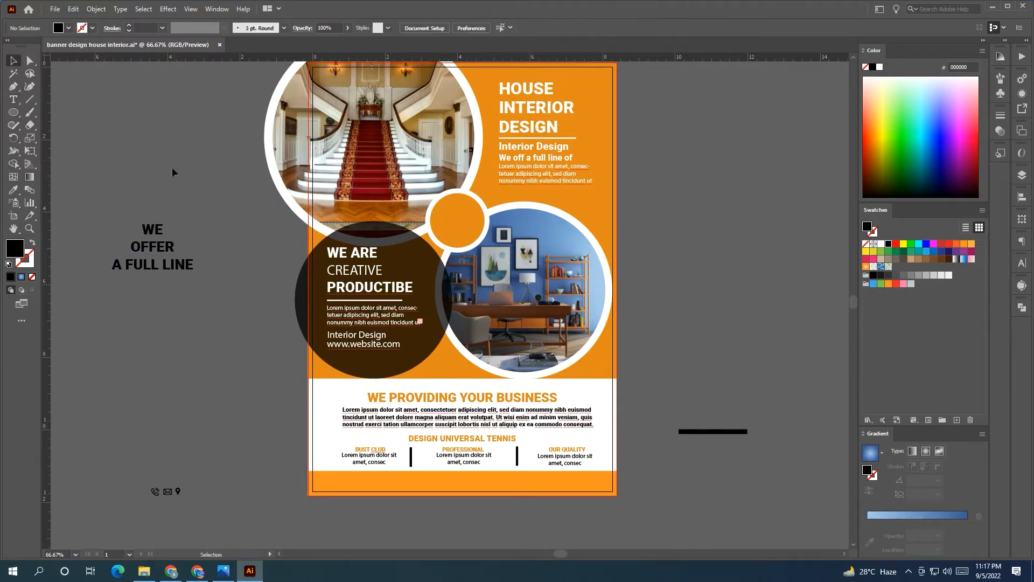
Scale the text down to fit inside the small orange circle and make it white
key("t")
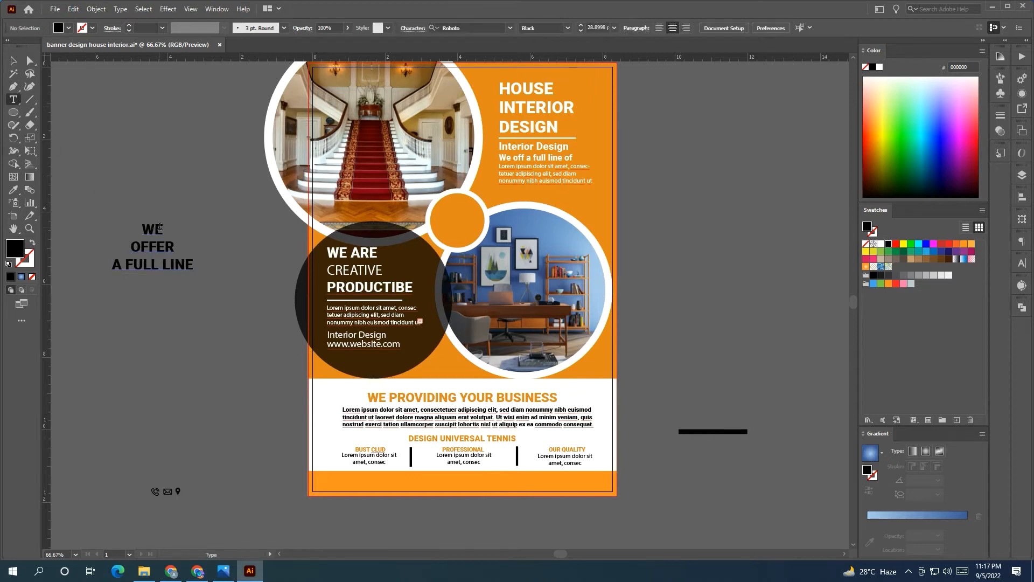
left_click(159, 251, "ctrl")
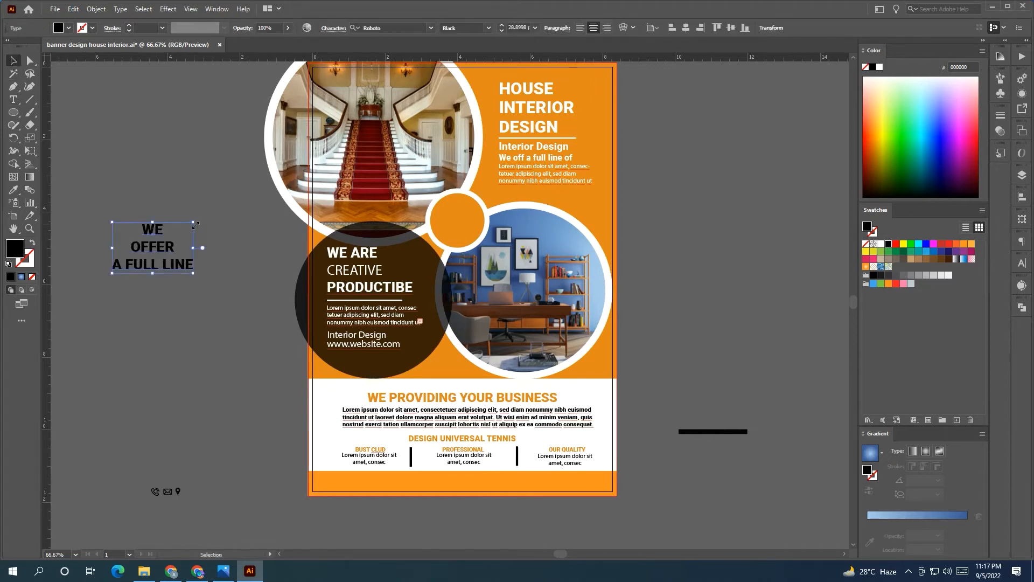
left_click_drag(193, 227, 461, 215)
left_click(881, 244)
left_click(676, 231)
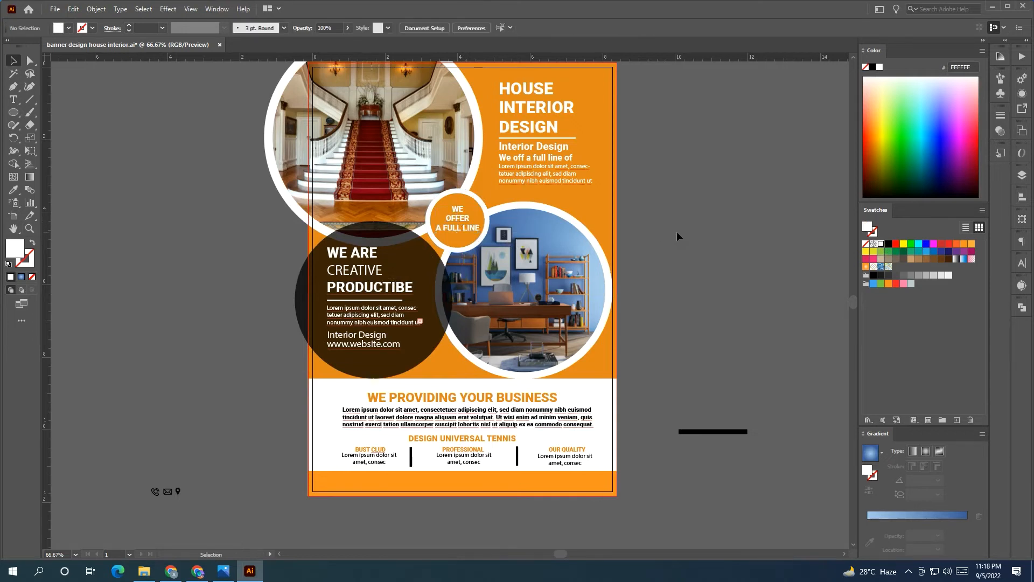
Set the word OFFER to 28 pt and move the circle's text block up
scroll(462, 225, "up", 3)
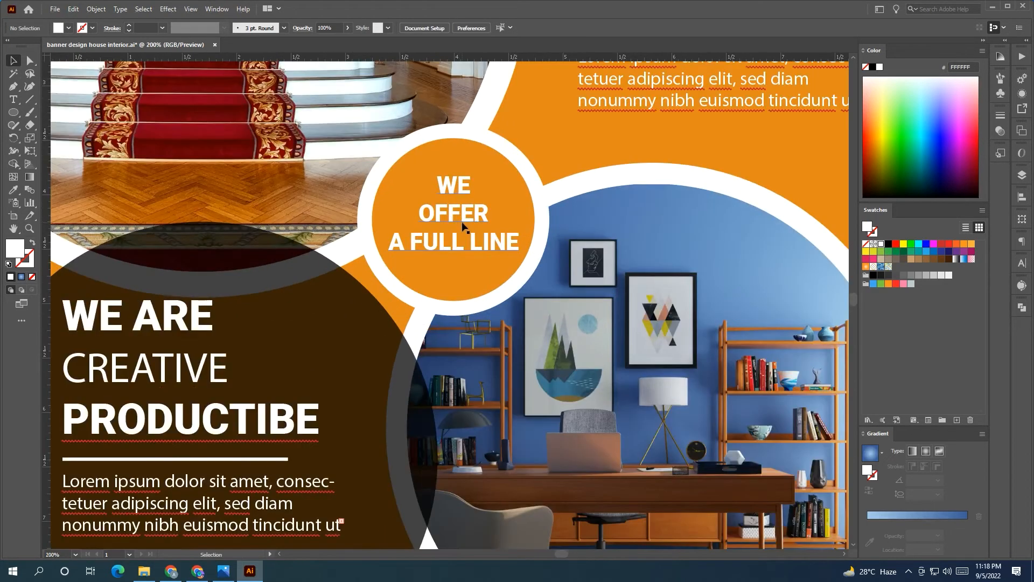
key("t")
double_click(482, 214)
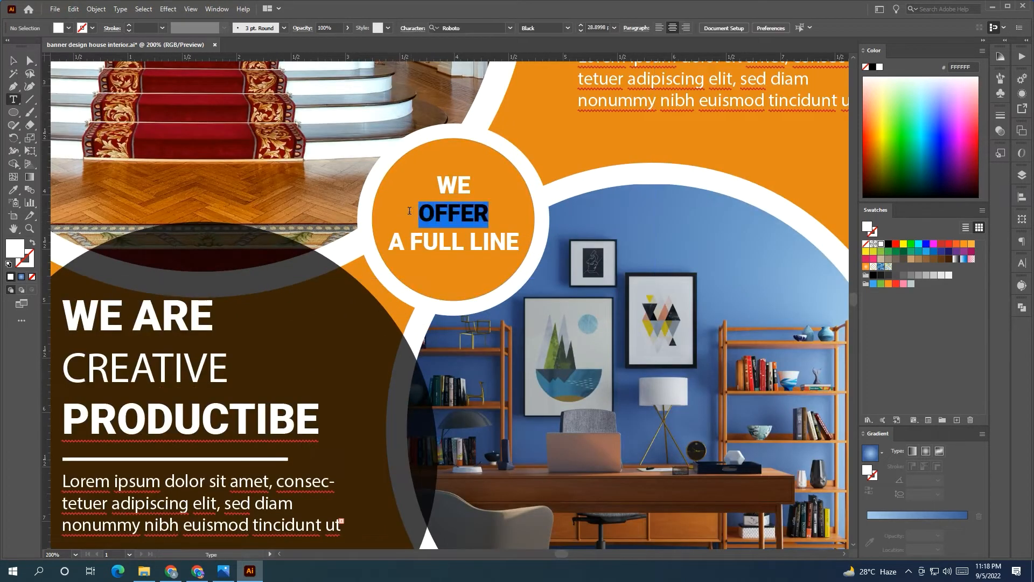
left_click(1022, 264)
left_click(914, 307)
type("28")
key("Return")
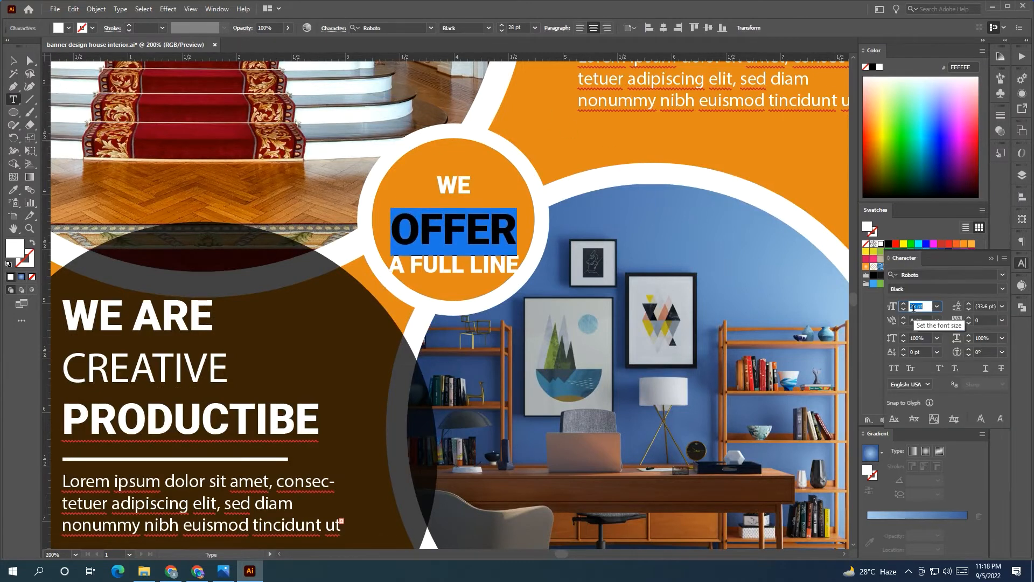
key("Escape")
left_click_drag(460, 220, 442, 176)
Delete the WE line and move OFFER / A FULL LINE lower in the circle
left_click(14, 100)
key("BackSpace")
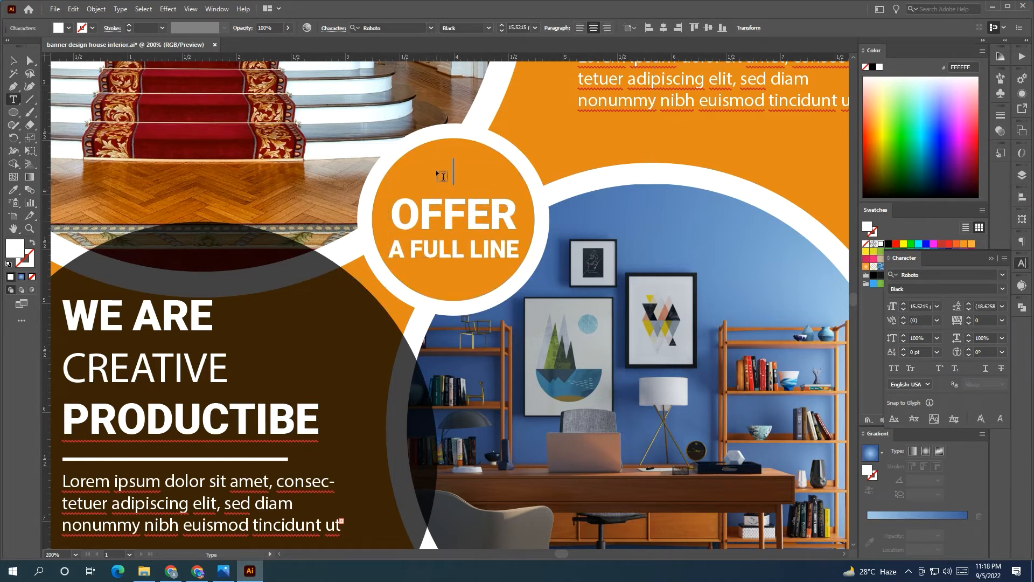
key("BackSpace")
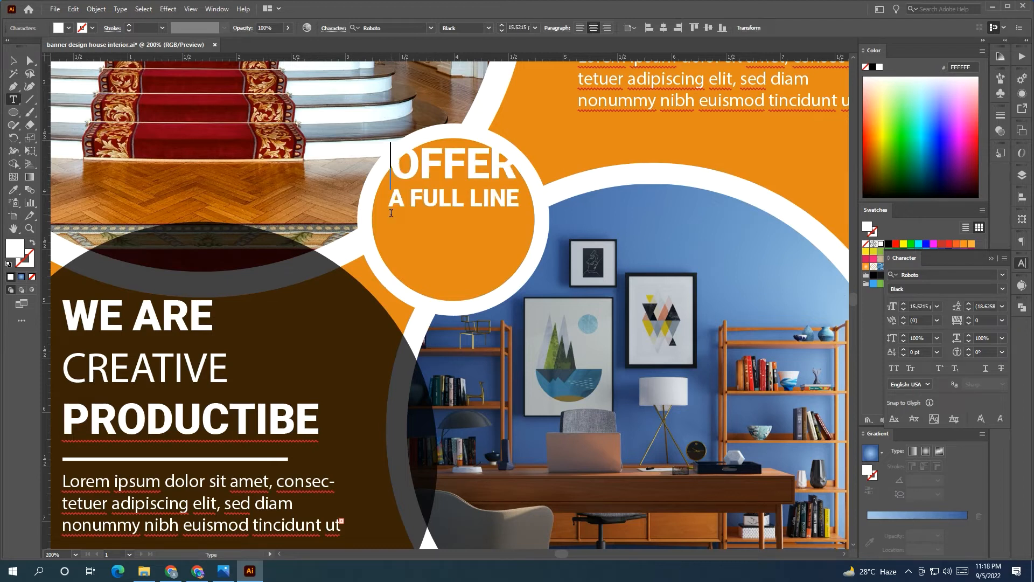
key("Escape")
left_click_drag(439, 203, 442, 243)
Add WE as separate white text positioned above OFFER
key("t")
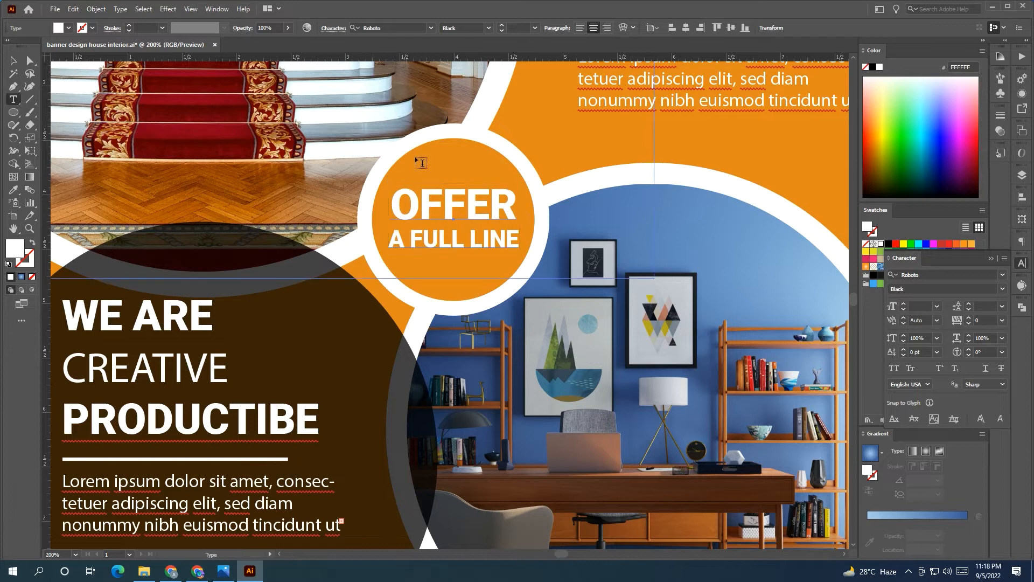
left_click(425, 163)
key("BackSpace")
type("WE")
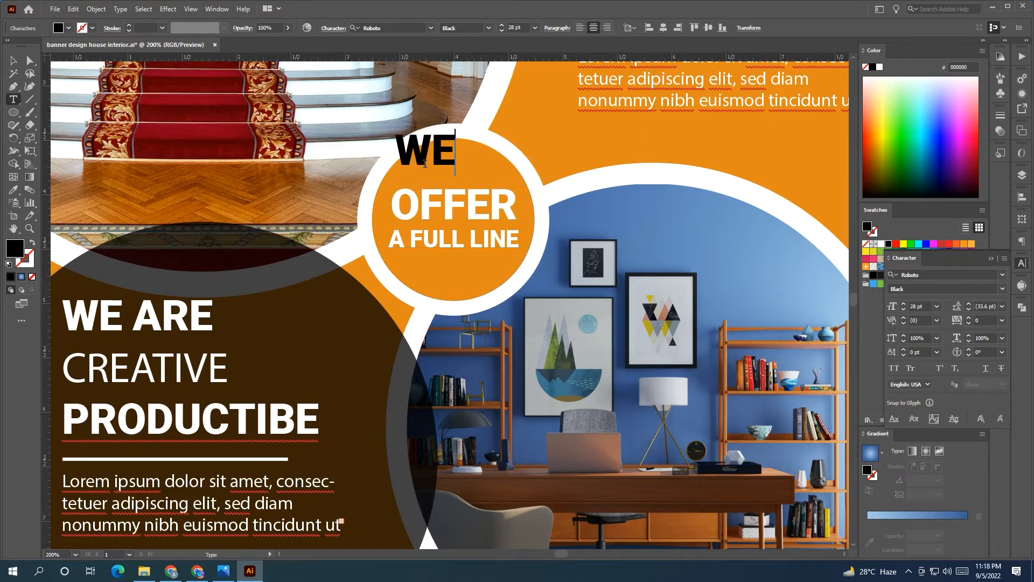
key("ctrl+a")
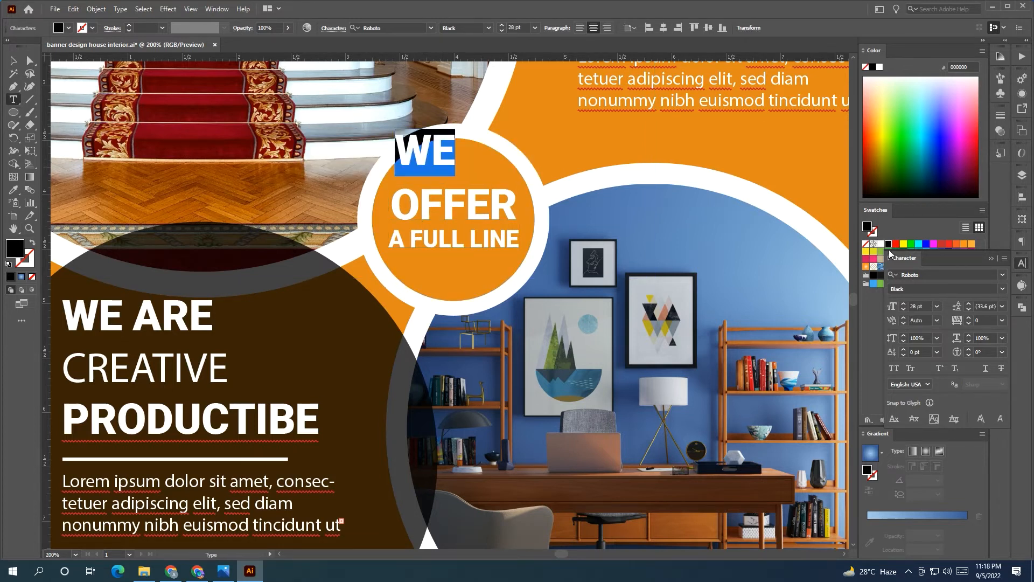
left_click(881, 244)
left_click(13, 59)
left_click_drag(444, 142, 463, 164)
Group WE, OFFER and A FULL LINE, align them to the orange circle, and nudge slightly lower
left_click(467, 204, "shift")
left_click(474, 238, "shift")
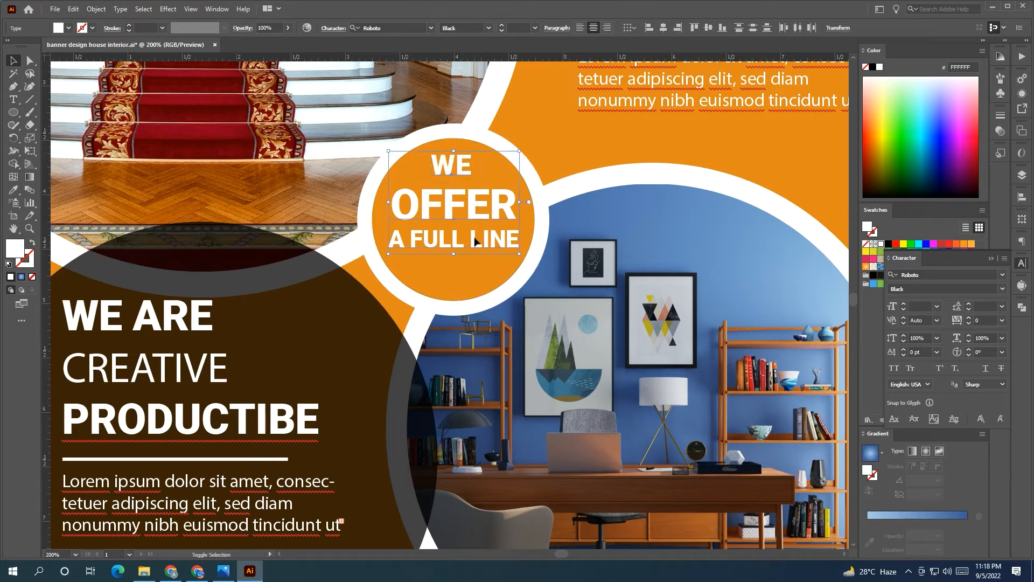
key("ctrl+g")
left_click(515, 152, "shift")
left_click(479, 196)
left_click(541, 170)
left_click_drag(492, 206, 497, 209)
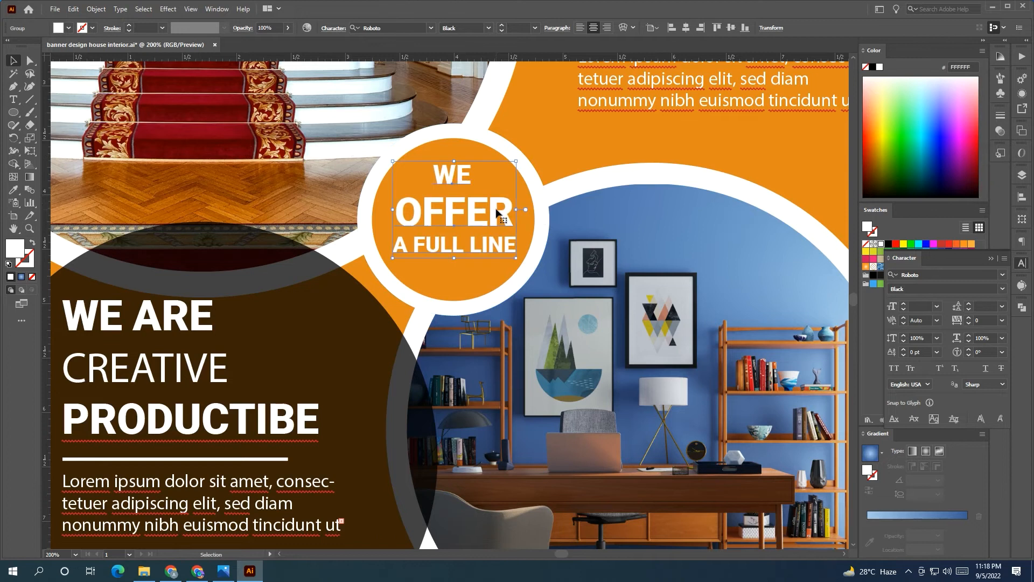
Embed the linked phone icon and move it toward the flyer's footer
scroll(523, 326, "down", 4)
left_click(721, 287)
scroll(675, 347, "down", 1)
scroll(674, 348, "up", 1)
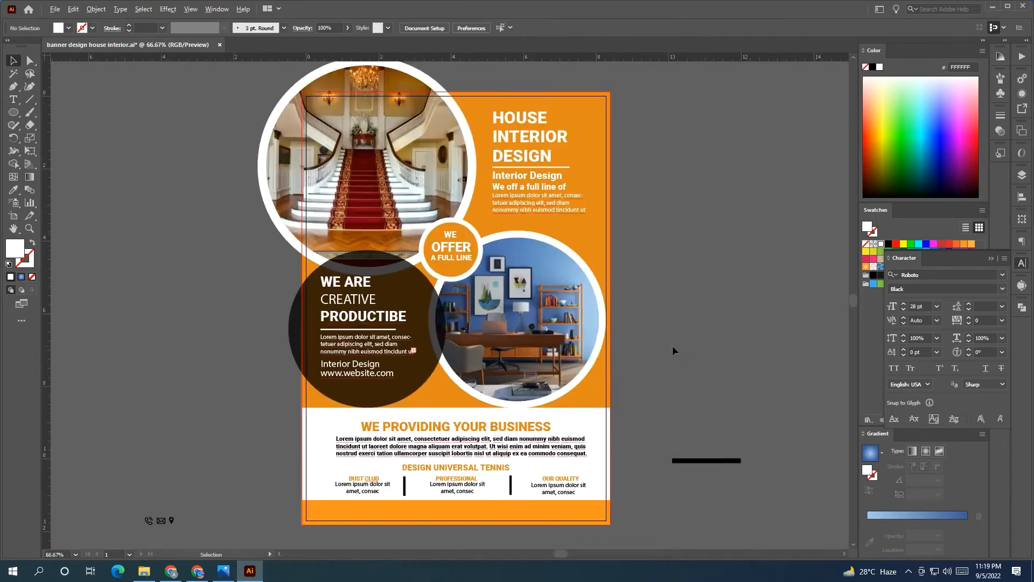
left_click_drag(679, 373, 591, 335)
left_click_drag(175, 501, 210, 485)
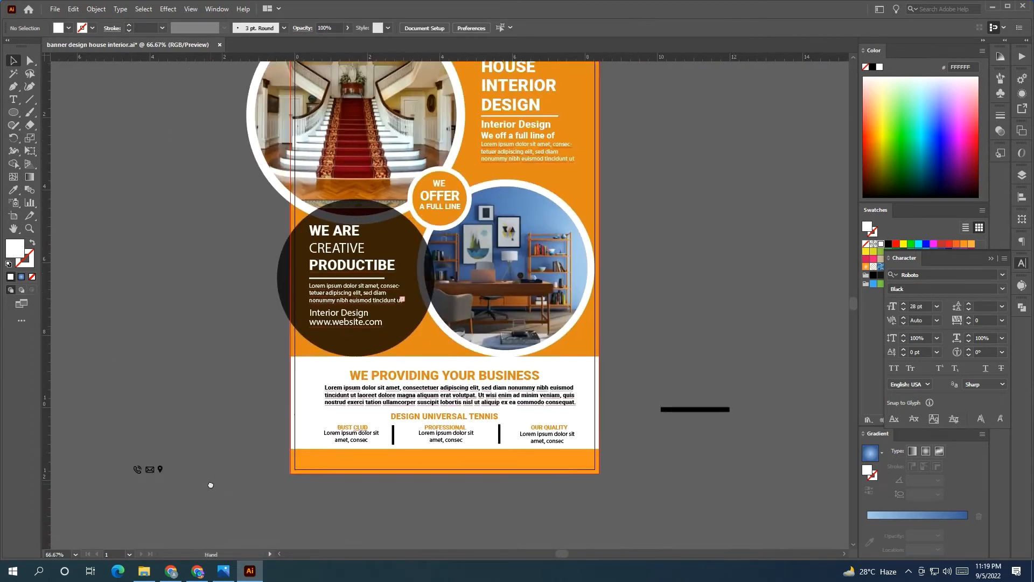
left_click_drag(138, 470, 299, 502)
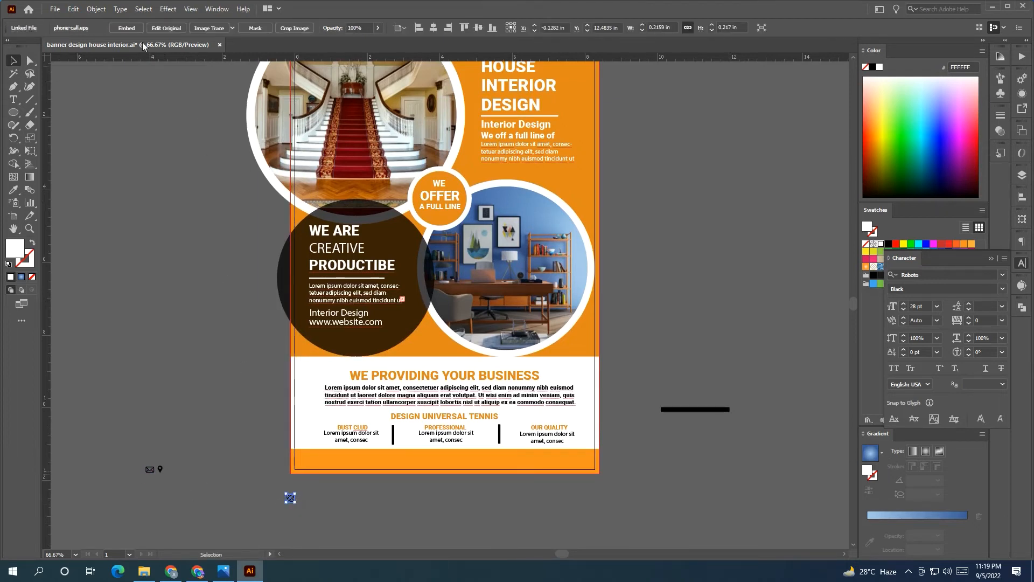
left_click(128, 29)
scroll(294, 478, "up", 5)
left_click_drag(391, 529, 277, 398)
scroll(307, 403, "down", 1)
left_click_drag(201, 454, 333, 296)
Bring the phone icon to the front, above the flyer
right_click(299, 430)
mouse_move(351, 375)
left_click(429, 374)
left_click(367, 399)
scroll(366, 300, "up", 1)
scroll(366, 300, "down", 3)
Type the contact phone number, give it the body text style, and scale it onto the orange band
left_click(13, 99)
left_click(272, 374)
key("BackSpace")
key("Escape")
left_click(15, 198)
left_click(434, 229)
key("v")
left_click_drag(318, 377, 459, 287)
Resize the phone icon, line the number up beside it, and scale both together
left_click(333, 290)
mouse_move(340, 280)
left_mouse_down()
mouse_move(350, 270)
mouse_move(335, 293)
left_mouse_up()
left_click(338, 338)
left_click_drag(423, 287, 426, 288)
left_click(339, 292, "shift")
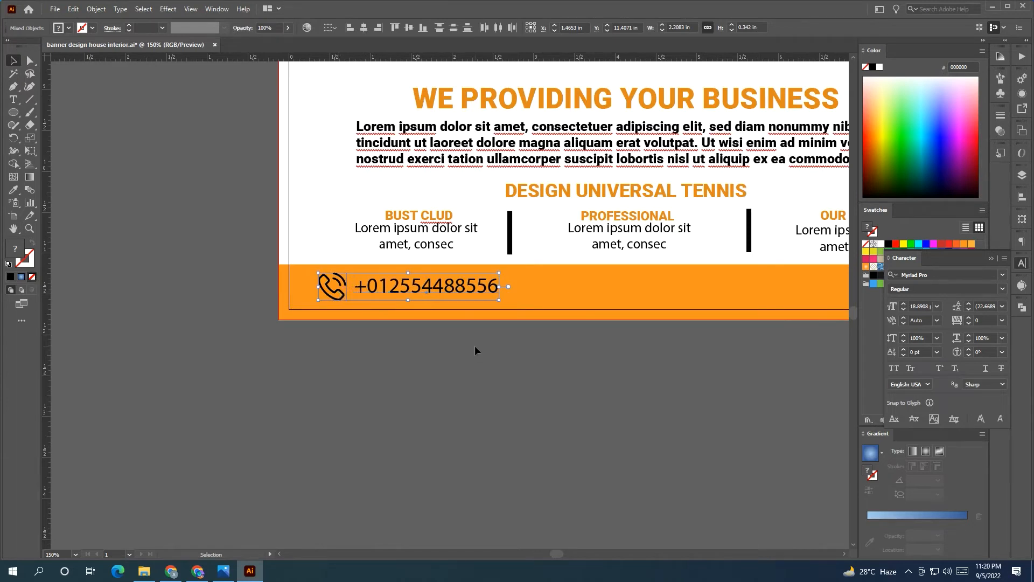
key("ctrl+1")
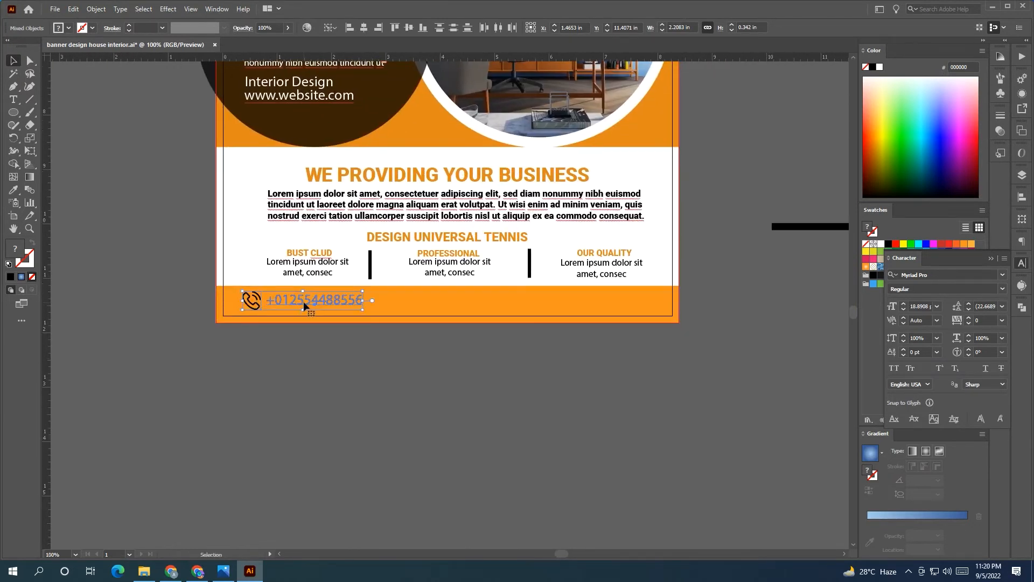
left_click_drag(363, 291, 349, 302)
Move the mail icon into the footer, bring it to front, and shrink it
left_click(249, 338)
scroll(247, 338, "down", 1)
left_click_drag(247, 339, 294, 333)
left_click(135, 320)
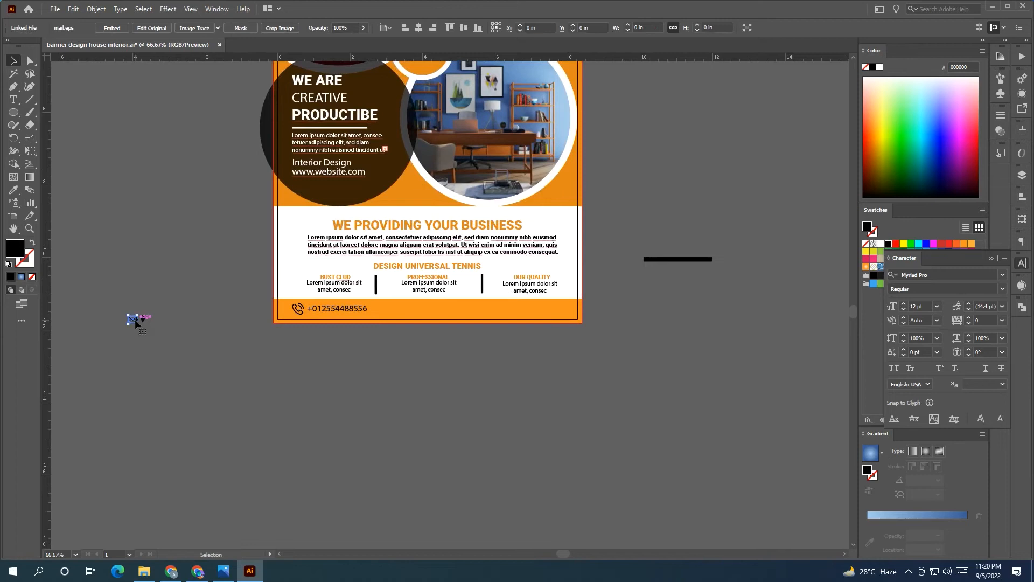
left_click_drag(136, 324, 399, 311)
right_click(291, 352)
mouse_move(377, 443)
left_click(418, 446)
left_click_drag(408, 301, 402, 308)
Move the pin icon below the flyer and bring it in front of the flyer
left_click(143, 319)
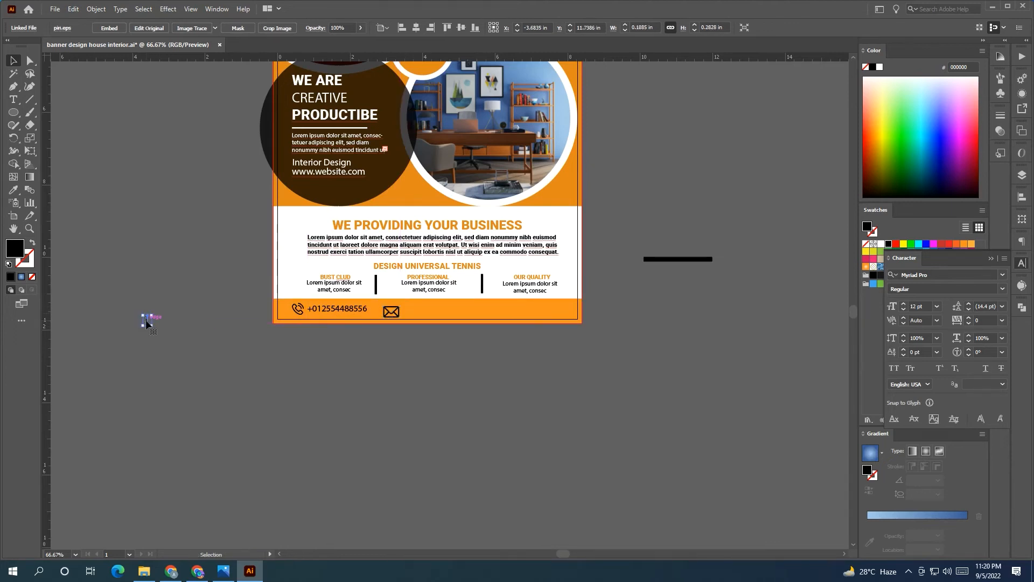
left_click_drag(146, 323, 472, 255)
right_click(473, 340)
mouse_move(535, 431)
left_click(606, 429)
left_click(580, 385)
scroll(510, 350, "up", 2)
Make the mail icon smaller and place it next to the phone number
left_click(240, 264)
left_click_drag(259, 250, 252, 253)
left_click(248, 337)
key("space")
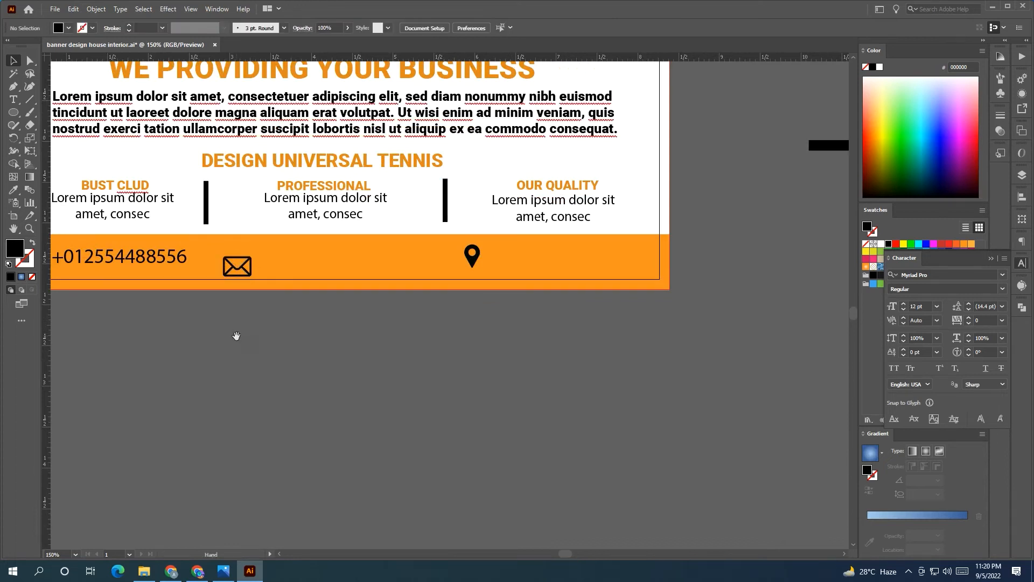
left_click_drag(235, 337, 338, 349)
mouse_move(346, 282)
left_mouse_down()
mouse_move(171, 275)
mouse_move(344, 276)
left_mouse_up()
Type the contact e-mail address and move it into the orange footer
left_click(13, 99)
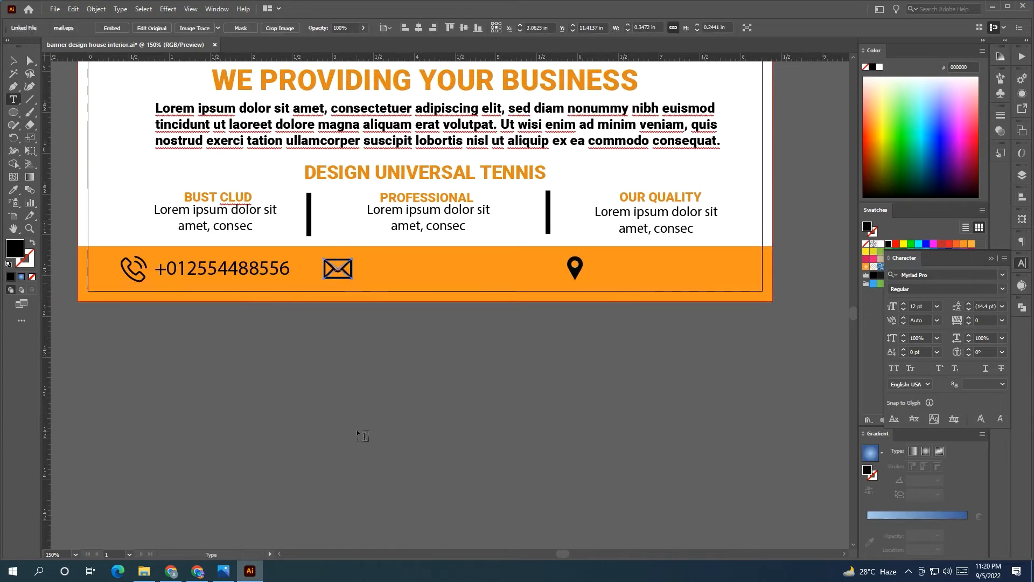
left_click(357, 429)
key("BackSpace")
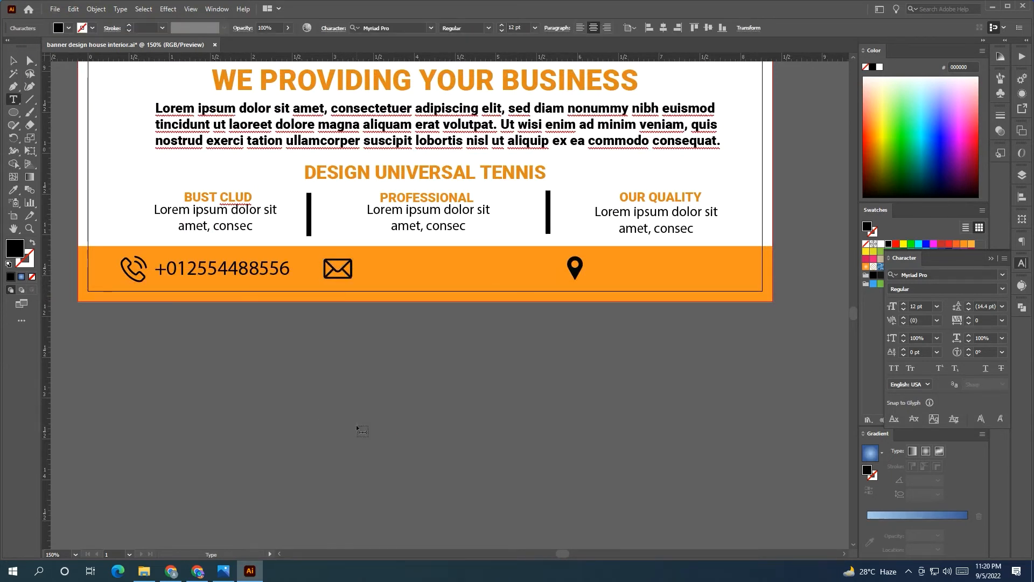
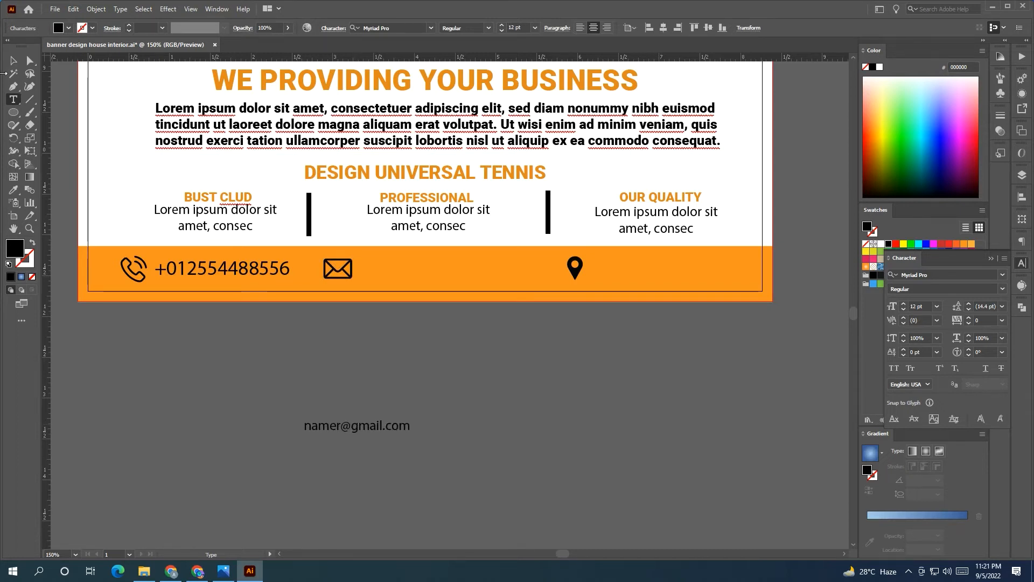
left_click(13, 61)
left_click_drag(347, 431, 406, 272)
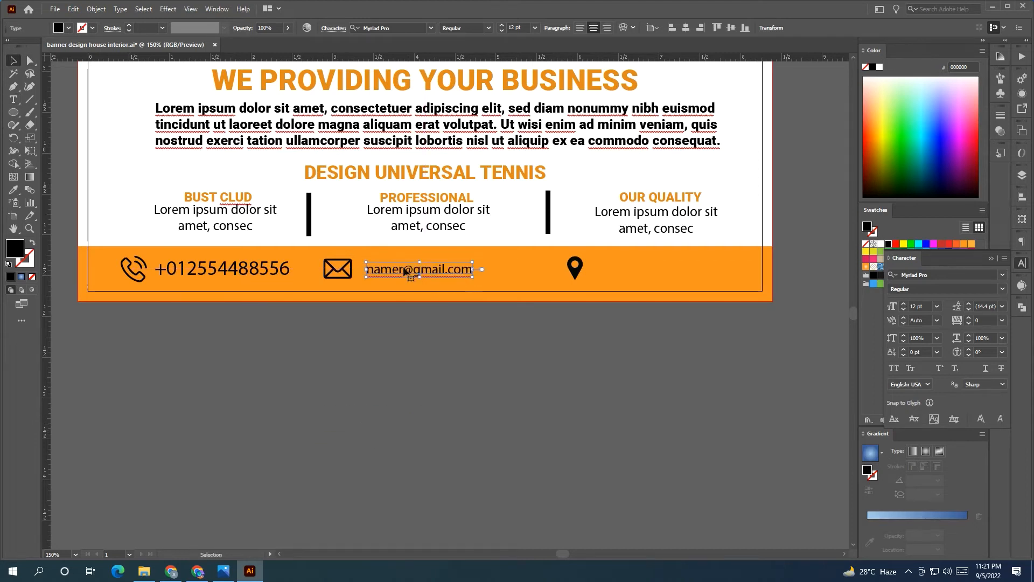
Copy the phone number's text style onto the e-mail and shift it right of the envelope
key("i")
left_click(220, 268)
key("v")
left_click_drag(432, 274, 452, 273)
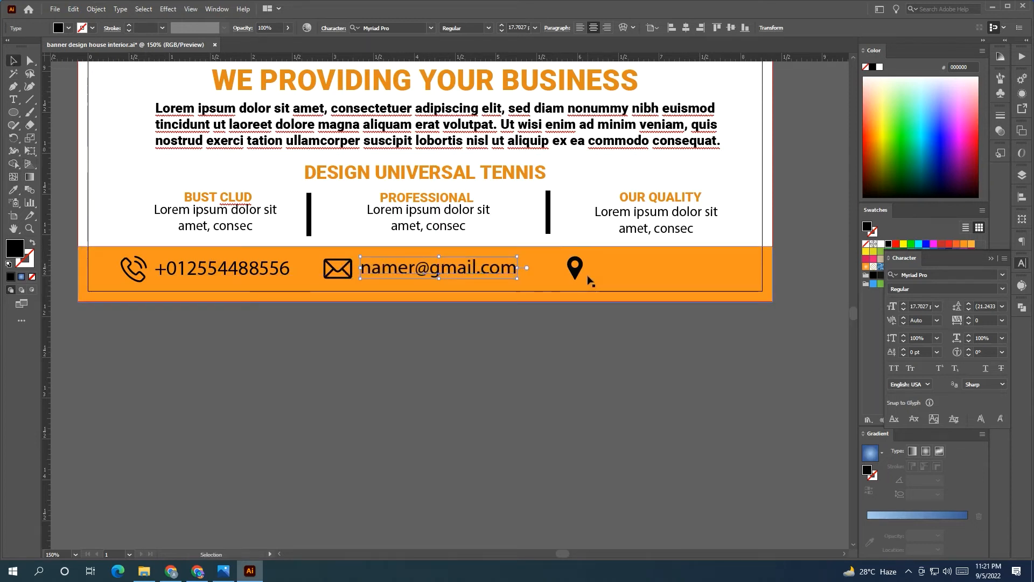
Add 'Dhaka, Bangladesh' text and position it beside the pin icon in the footer
key("t")
left_click(179, 312)
key("BackSpace")
type("Dhaka, Bangladesh")
key("Escape")
left_click_drag(226, 320, 710, 272)
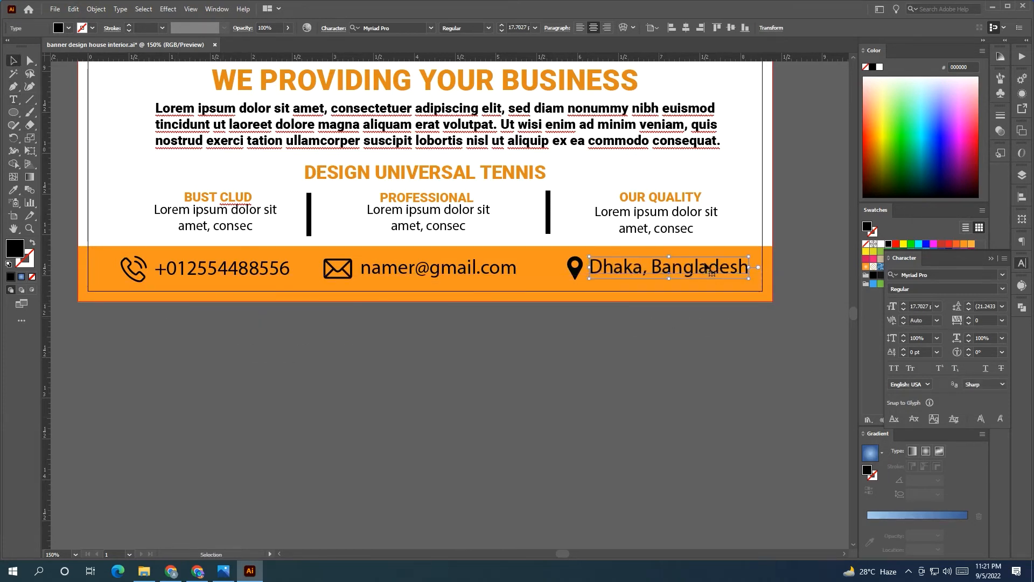
left_click_drag(576, 264, 567, 264)
left_click_drag(636, 274, 625, 275)
Group the envelope with the email text, centre it, and reposition the location and phone groups
left_click(610, 350)
scroll(480, 437, "down", 1)
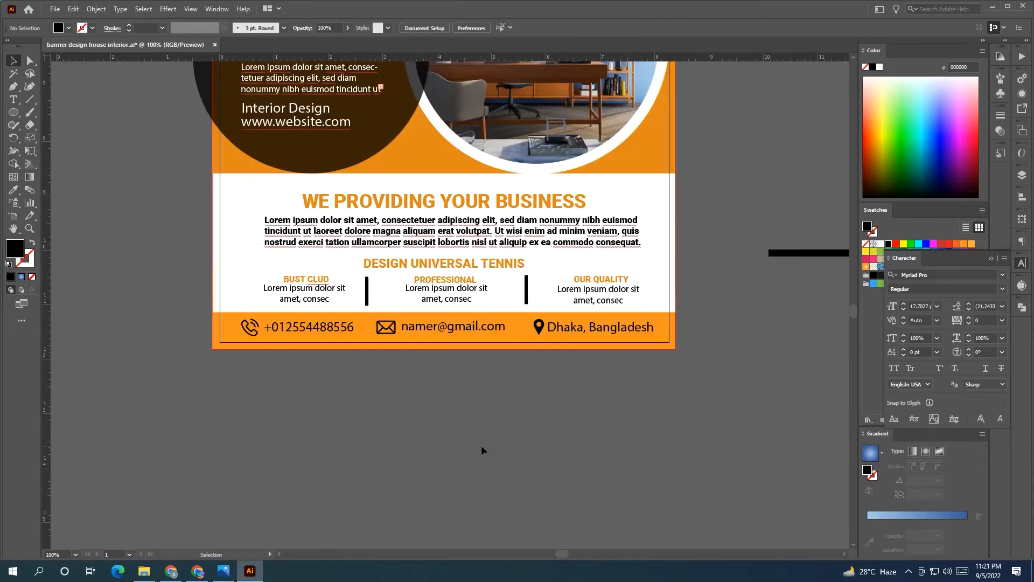
left_click(235, 327)
key("ctrl+shift+a")
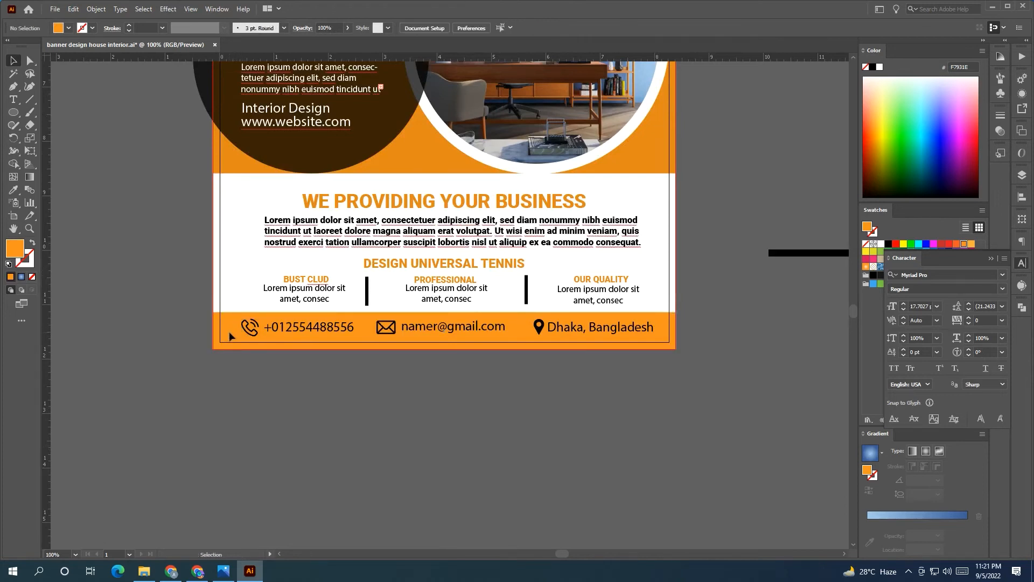
left_click_drag(664, 336, 603, 330)
left_click(527, 329)
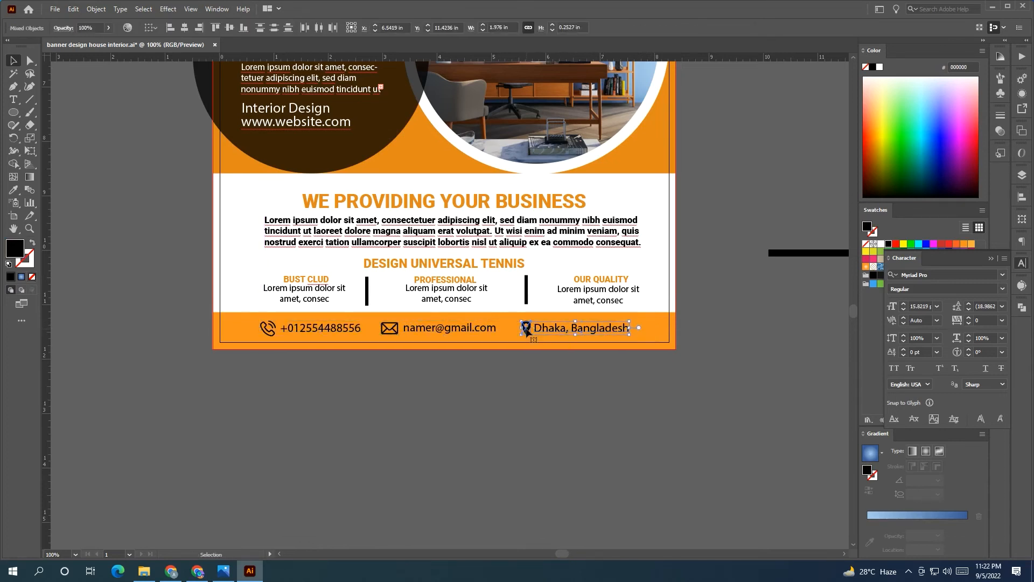
left_click_drag(530, 331, 587, 328)
left_click(392, 331, "shift")
key("ctrl+g")
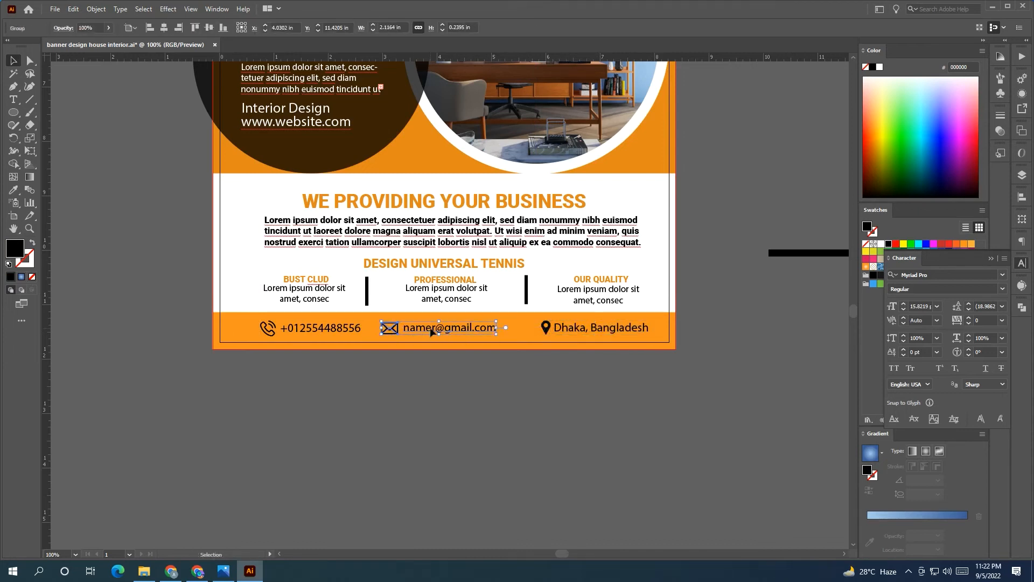
left_click(164, 28)
left_click(180, 264)
left_click_drag(311, 331, 312, 331)
Group the body paragraph, captions and dividers, centre them horizontally, and move the phone group left
left_click_drag(249, 189, 643, 311)
key("ctrl+g")
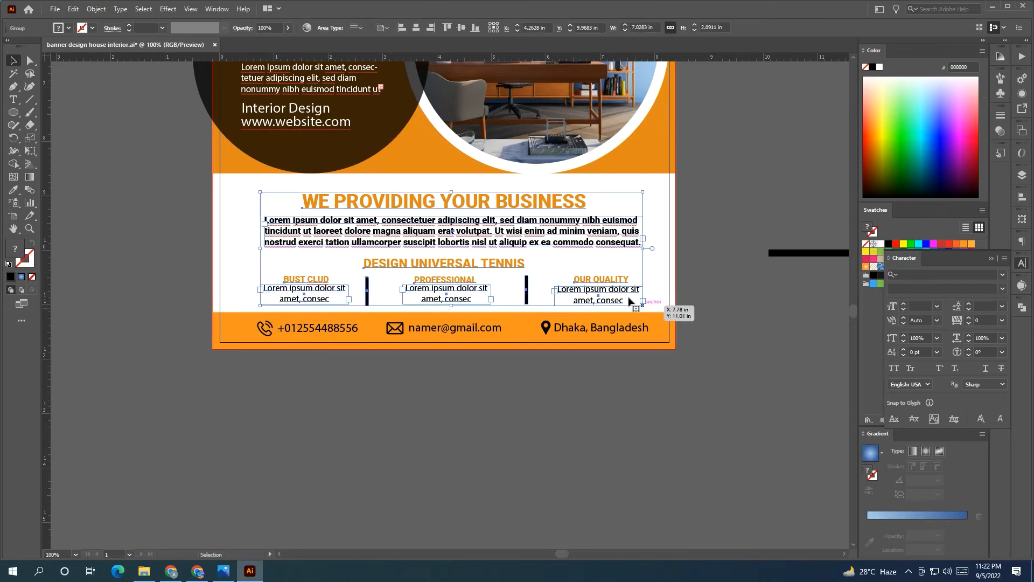
left_click(416, 28)
left_click(691, 285)
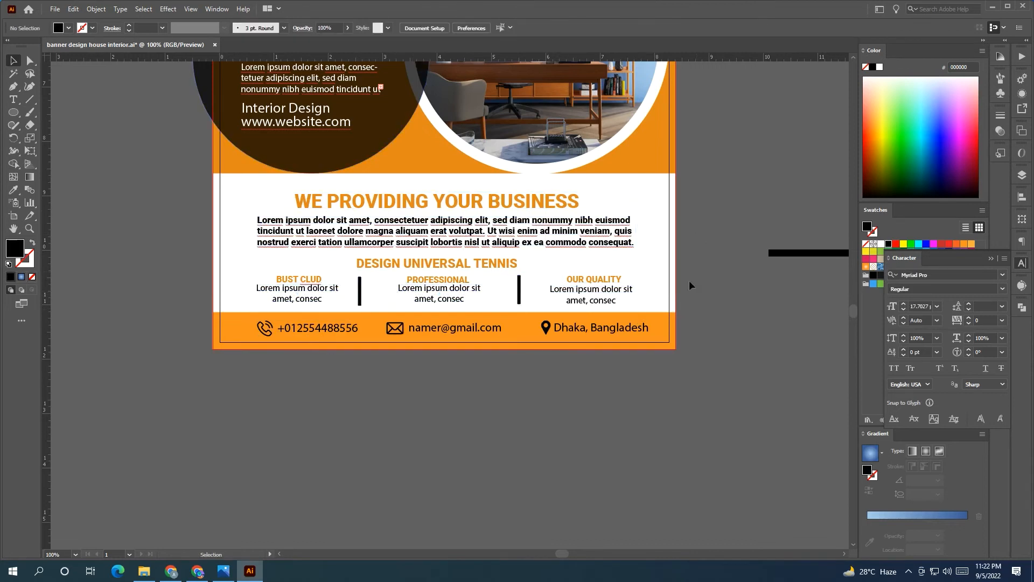
left_click_drag(330, 336, 285, 327)
left_click_drag(14, 112, 49, 112)
Draw a small black spacer bar and copy it to the footer's left edge
scroll(695, 327, "up", 2)
left_click_drag(656, 327, 601, 339)
left_click(13, 60)
left_click(293, 415)
scroll(293, 415, "down", 2)
left_click_drag(398, 393, 635, 359)
left_click_drag(704, 342, 272, 340)
Draw another spacer bar after the phone number and copy one beside the location pin
scroll(272, 339, "up", 1)
left_click(335, 338)
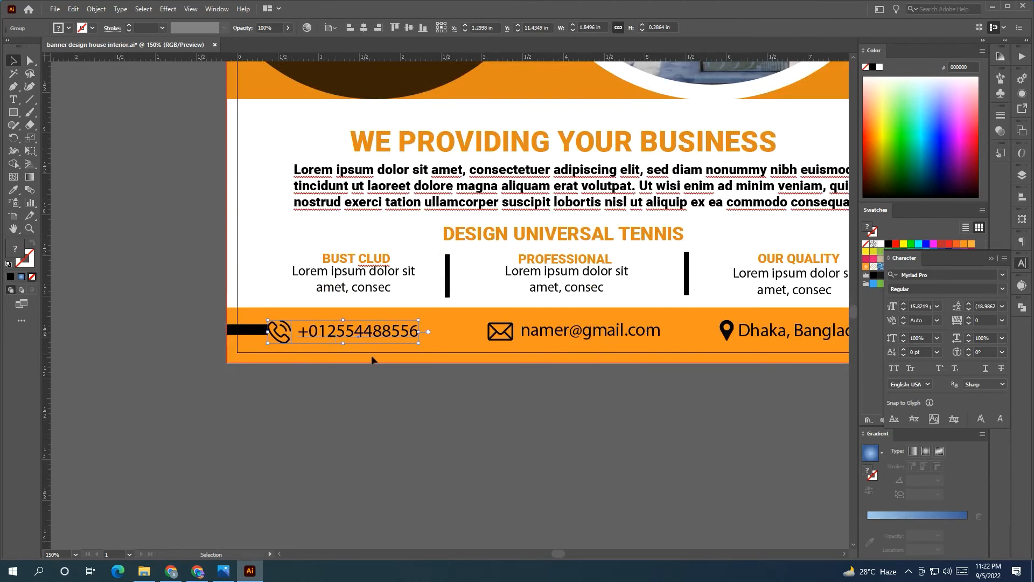
left_click(369, 383)
left_click(13, 112)
left_click_drag(418, 333, 688, 339)
left_click(13, 61)
left_click_drag(732, 396, 528, 404)
Nudge the email group right so it sits evenly between the spacer bars
left_click(301, 347)
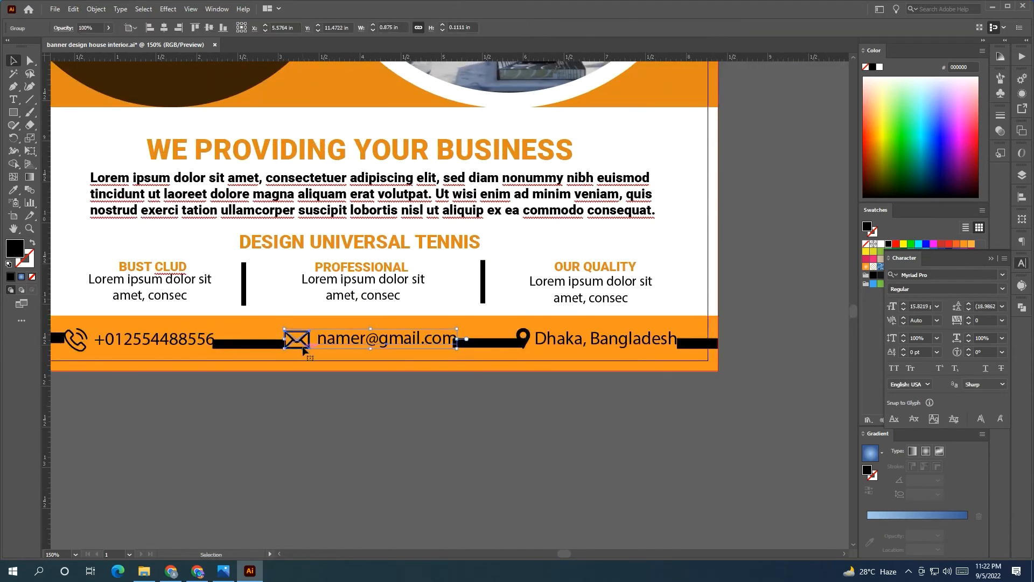
left_click_drag(303, 350, 297, 350)
scroll(297, 350, "up", 1)
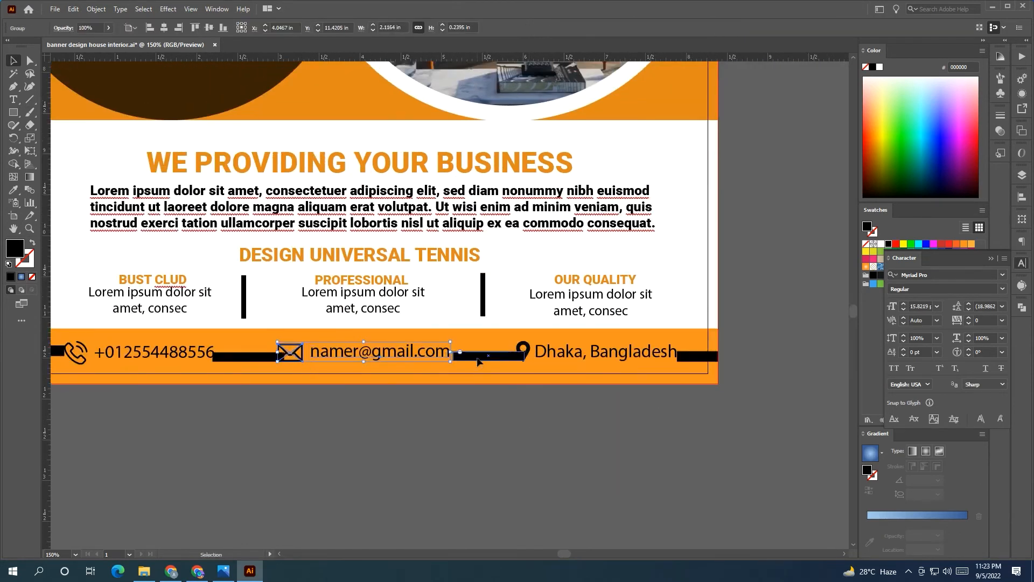
left_click(455, 341)
left_click(443, 355)
key("Right")
key("Right")
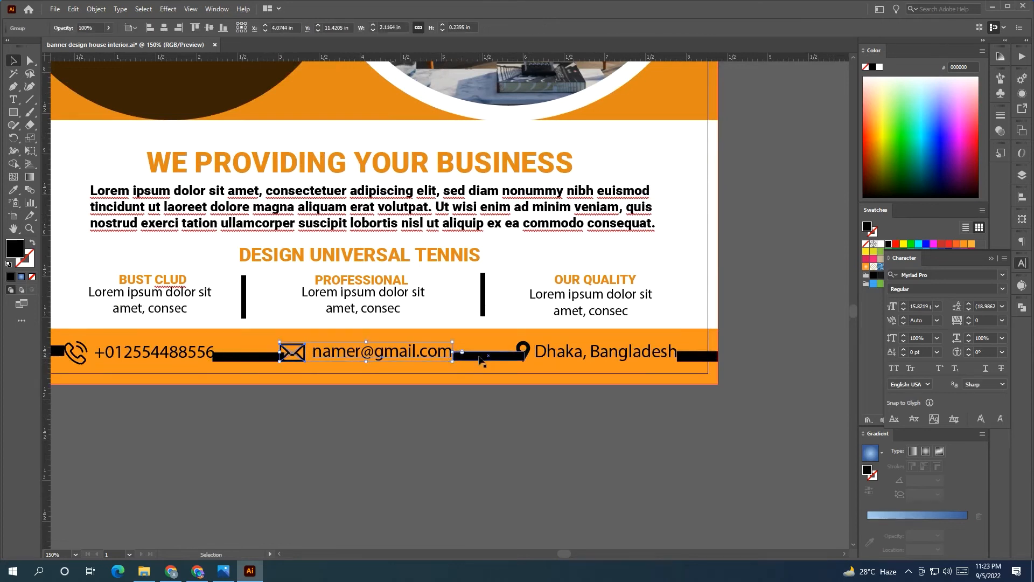
Delete the four temporary spacer bars from the footer
left_click(481, 360)
key("Delete")
left_click(262, 357)
key("Delete")
left_click(703, 357)
key("Delete")
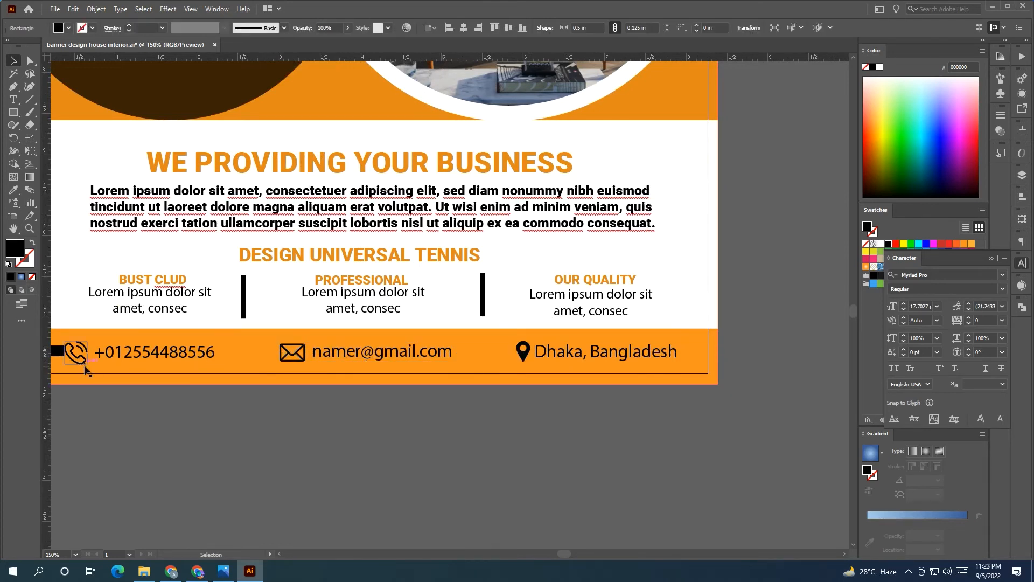
left_click(57, 351)
key("Delete")
scroll(344, 455, "down", 2)
scroll(345, 455, "up", 1)
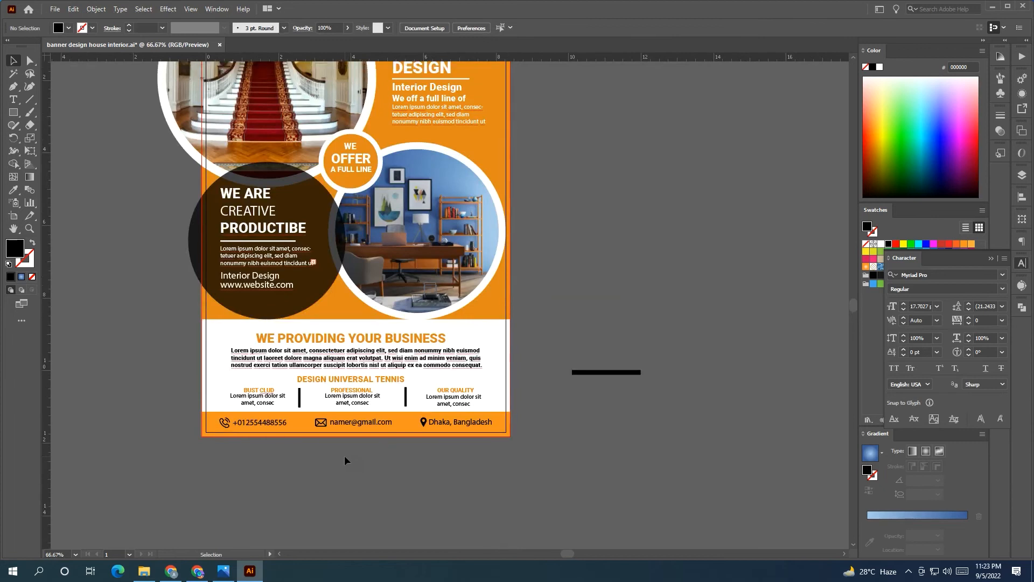
Undo the colour change on the location text and delete the stray black line beside the flyer
left_click(458, 425)
left_click(713, 286)
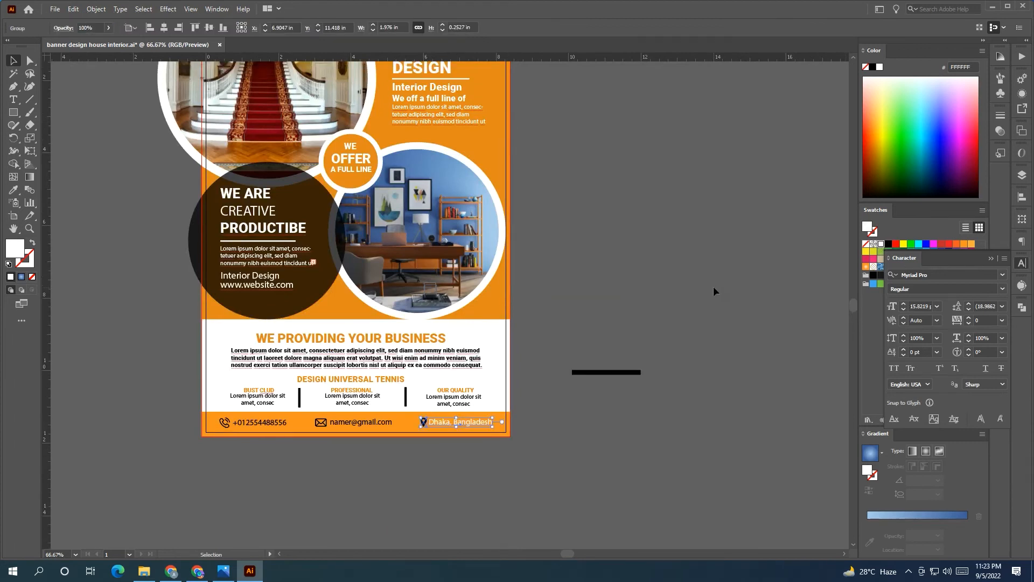
key("ctrl+z")
left_click(652, 322)
scroll(638, 403, "up", 2)
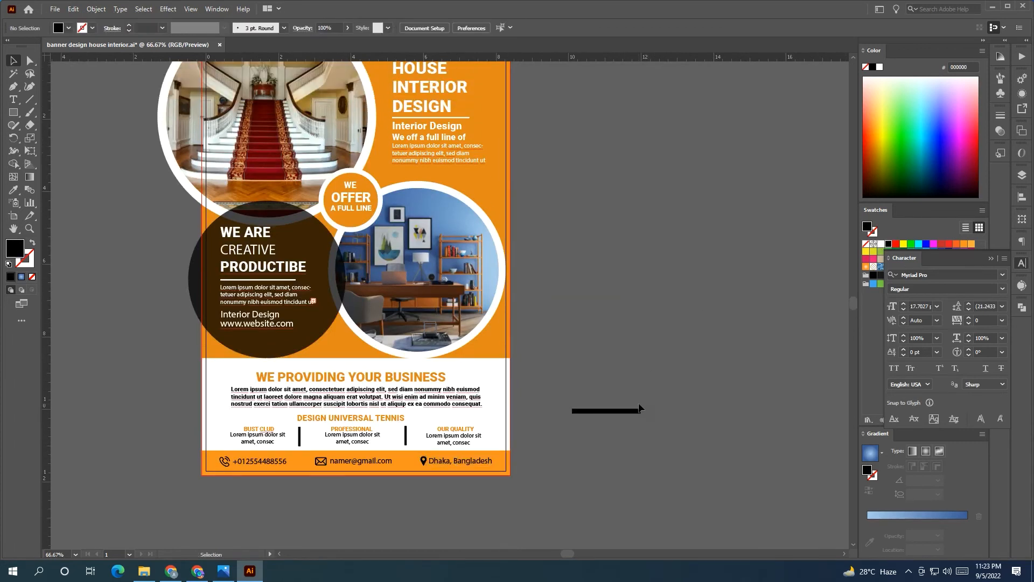
left_click_drag(582, 395, 620, 469)
key("Delete")
scroll(614, 457, "up", 1)
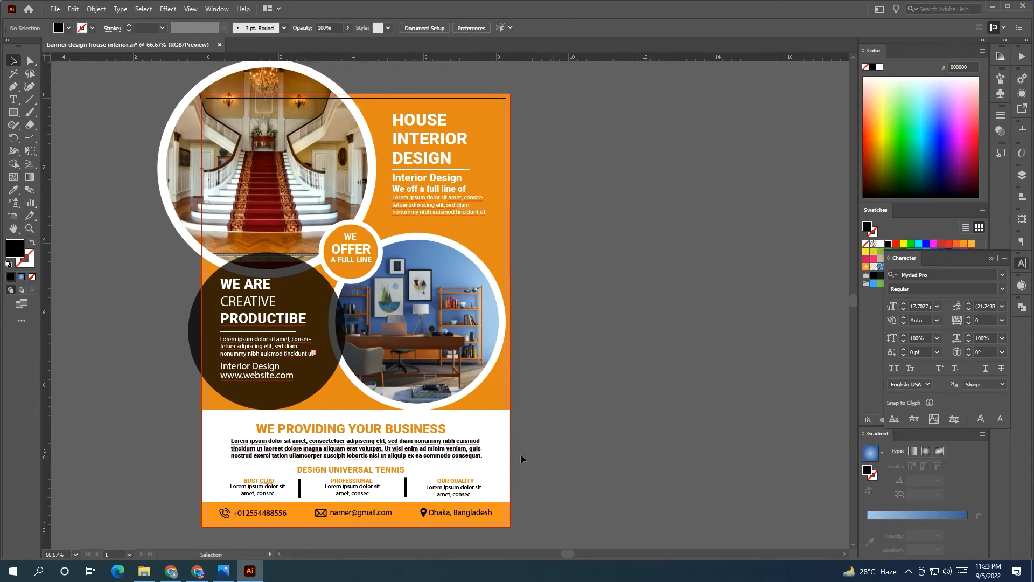
scroll(372, 520, "up", 2)
scroll(367, 453, "down", 1)
Ungroup the middle text block and fine-tune the DESIGN UNIVERSAL TENNIS heading's position
left_click(351, 409)
right_click(351, 409)
left_click(398, 306)
left_click(779, 347)
left_click(418, 400)
key("Up")
key("Up")
key("Up")
key("Up")
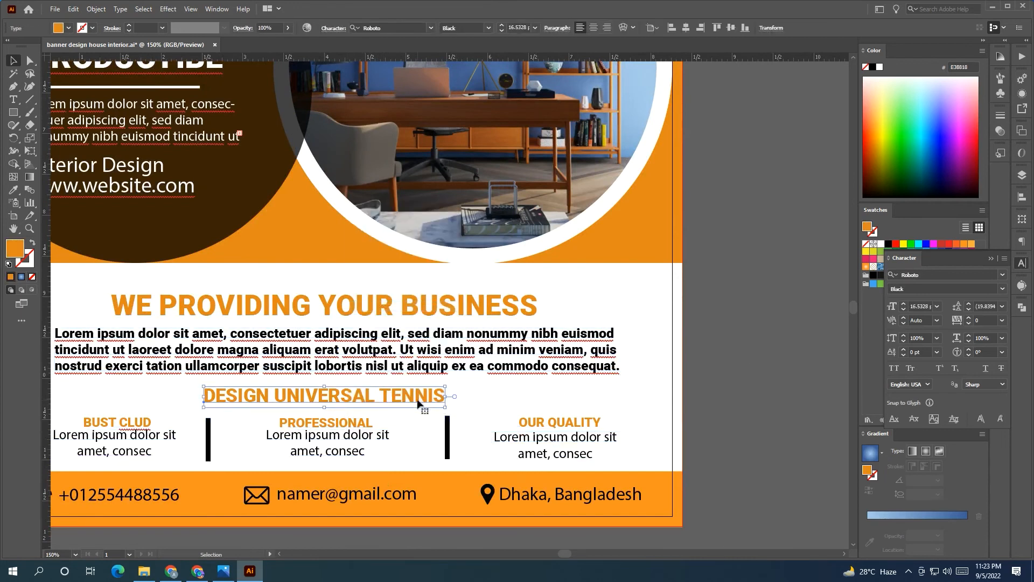
key("Down")
key("Down")
left_click(785, 363)
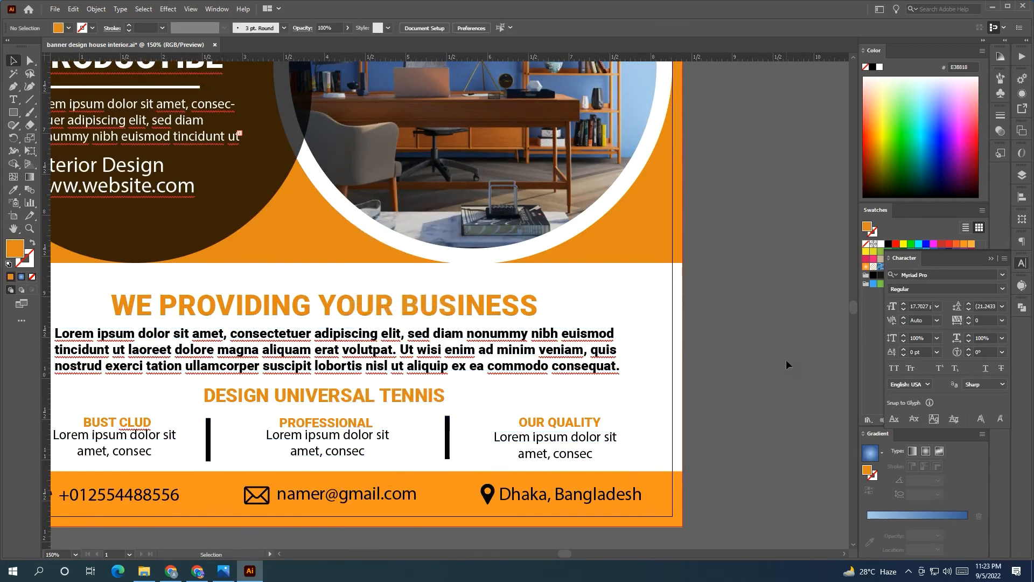
Draw an orange rectangle, make the heading white, and bring the heading in front of it
scroll(787, 360, "down", 1)
mouse_move(121, 237)
left_mouse_down()
mouse_move(386, 267)
mouse_move(376, 265)
left_mouse_up()
key("v")
left_click_drag(224, 246, 463, 411)
left_click(477, 387)
left_click(881, 244)
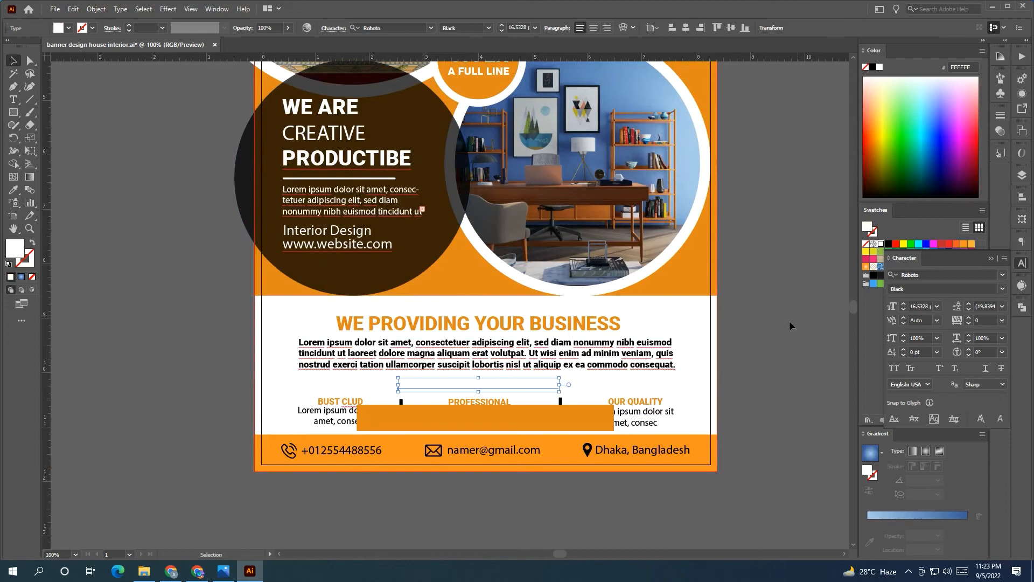
right_click(548, 389)
left_click(754, 329)
left_click_drag(520, 419, 478, 394)
Centre the orange rectangle horizontally and vertically on the heading
scroll(496, 389, "up", 2)
left_click(528, 387, "shift")
left_click(634, 388)
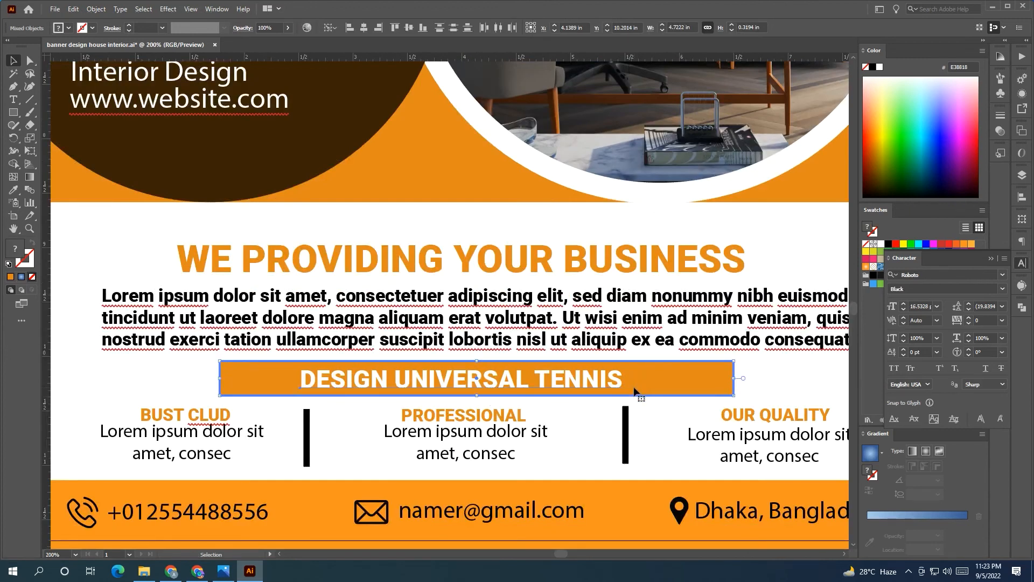
left_click(365, 27)
left_click(413, 30)
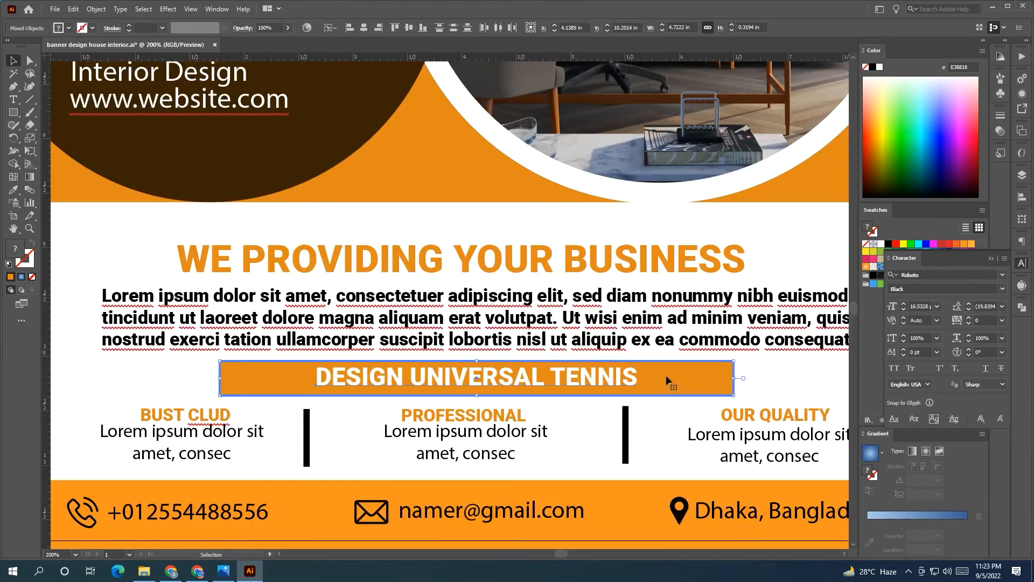
key("ctrl+z")
key("ctrl+z")
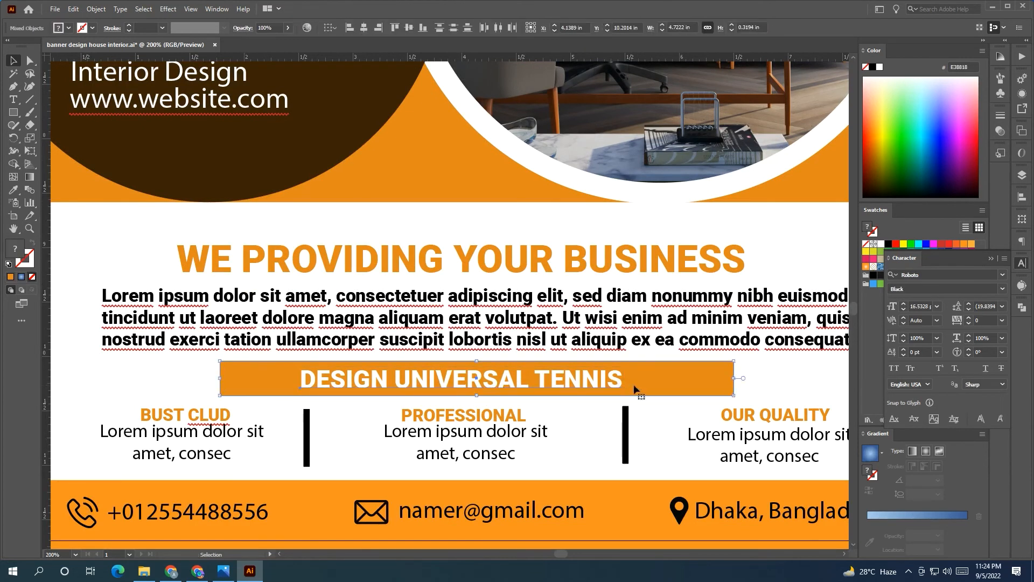
left_click(364, 27)
left_click(410, 29)
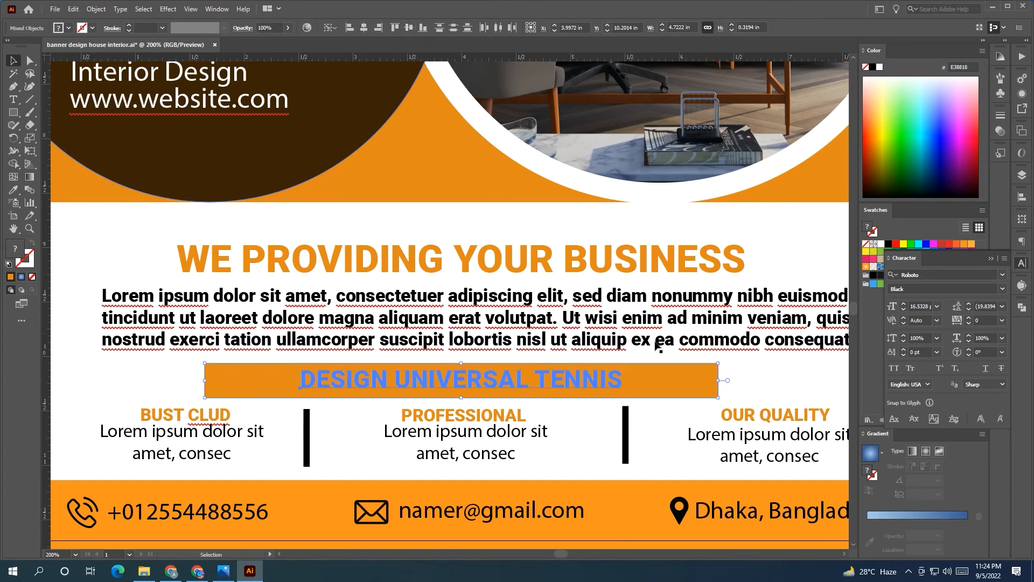
left_click(741, 369)
Shorten the orange rectangle around the text and round its corners into a pill
left_click(704, 382)
left_click_drag(718, 380, 649, 380)
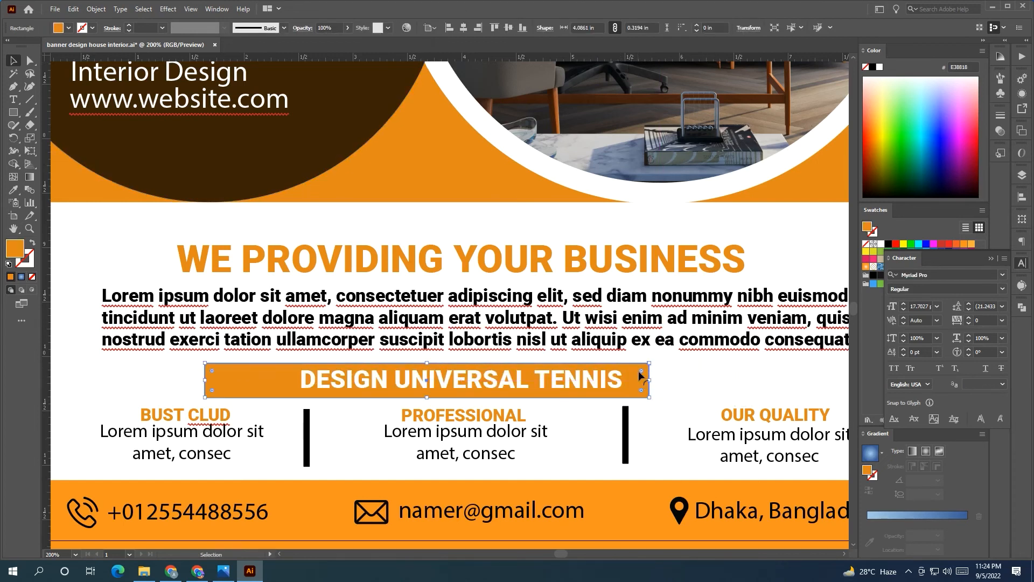
left_click_drag(209, 379, 276, 380)
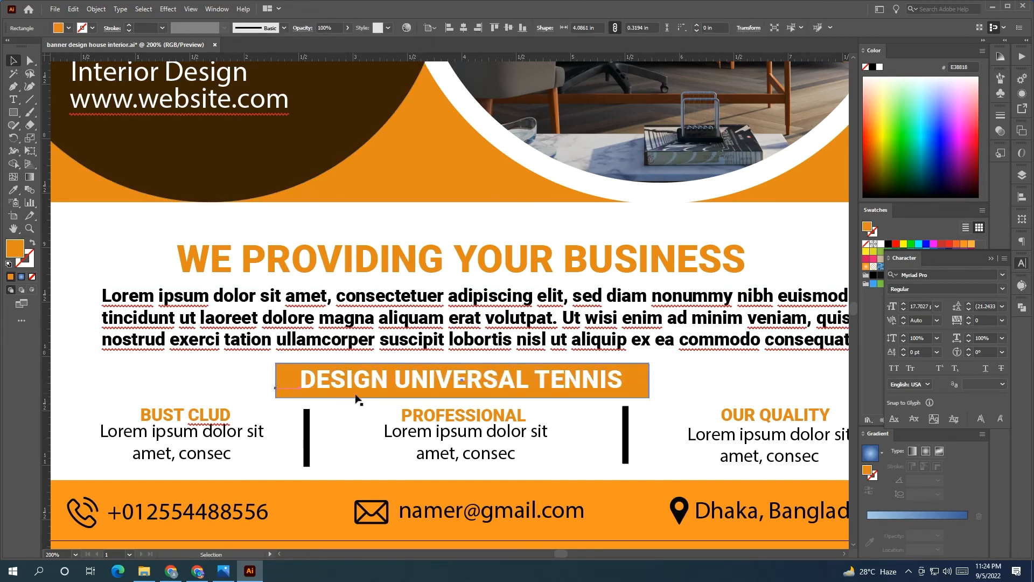
left_click_drag(638, 374, 629, 375)
left_click(634, 414)
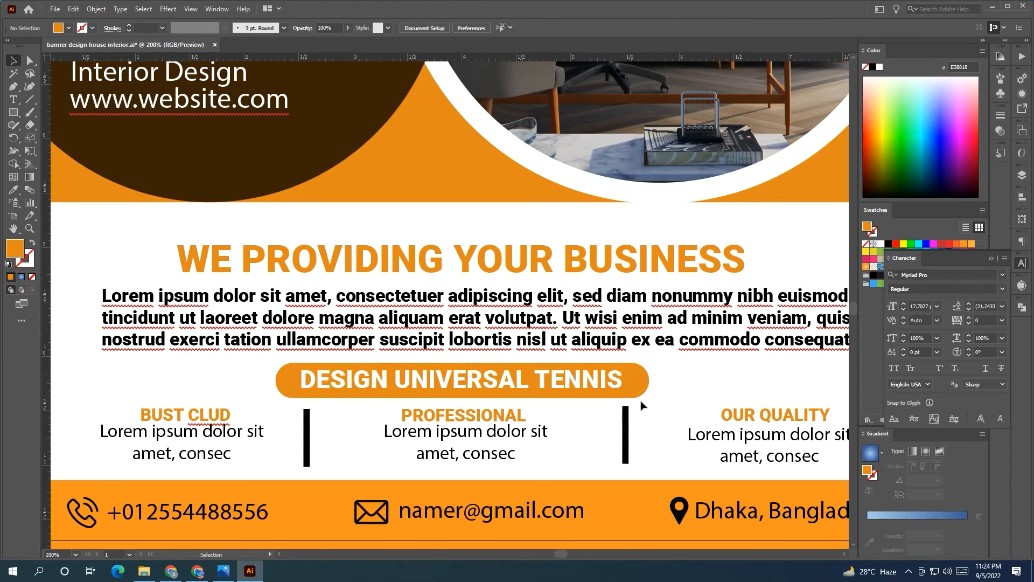
left_click(606, 396)
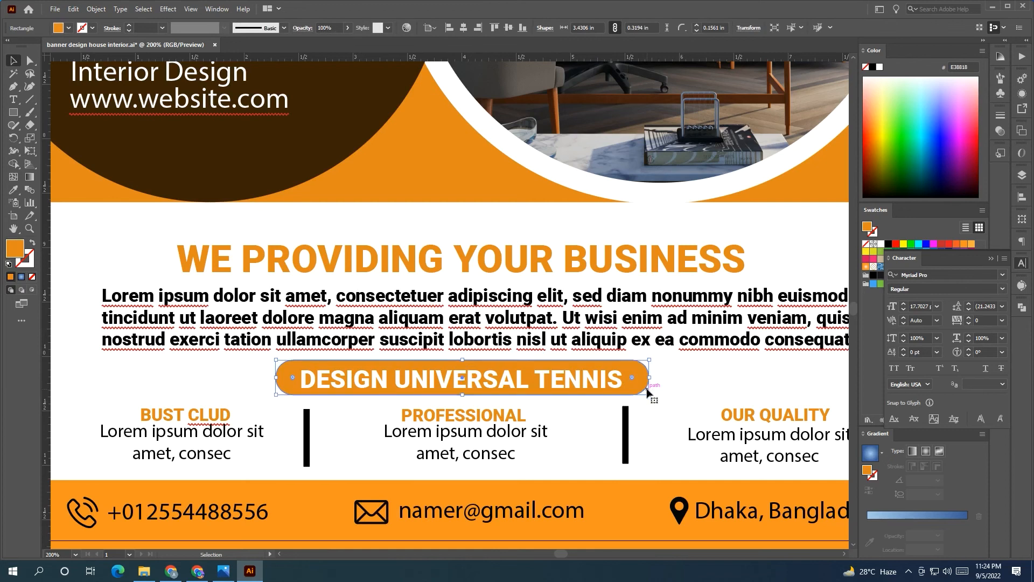
left_click(678, 390)
Zoom out to view the whole flyer and release its clipping mask
key("ctrl+1")
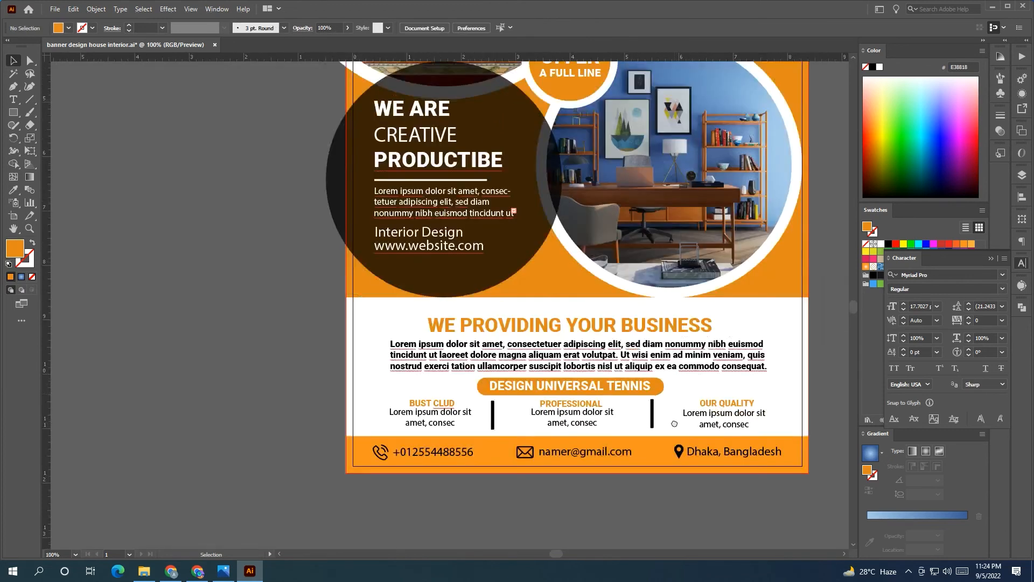
left_click(473, 307)
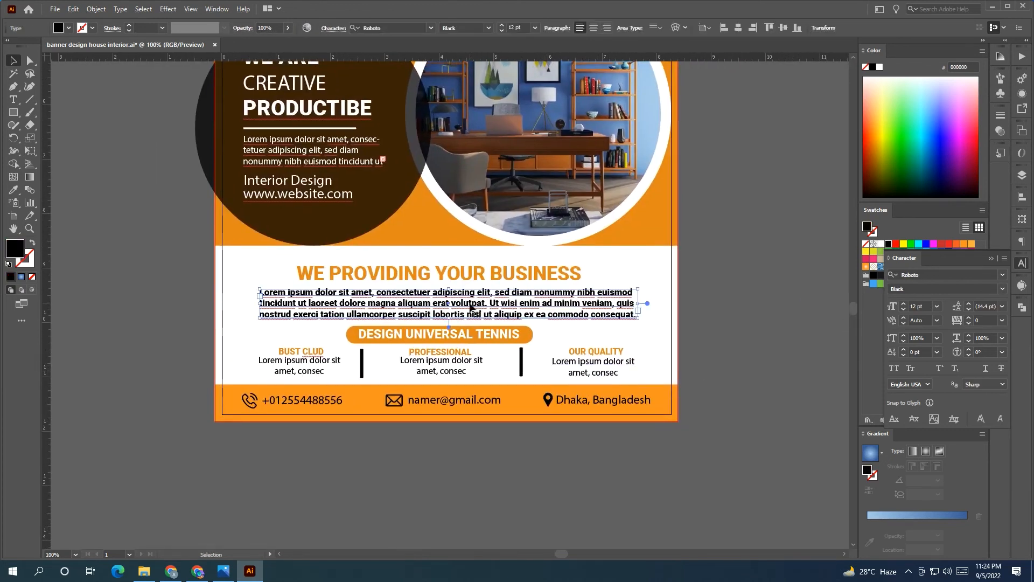
left_click(471, 281)
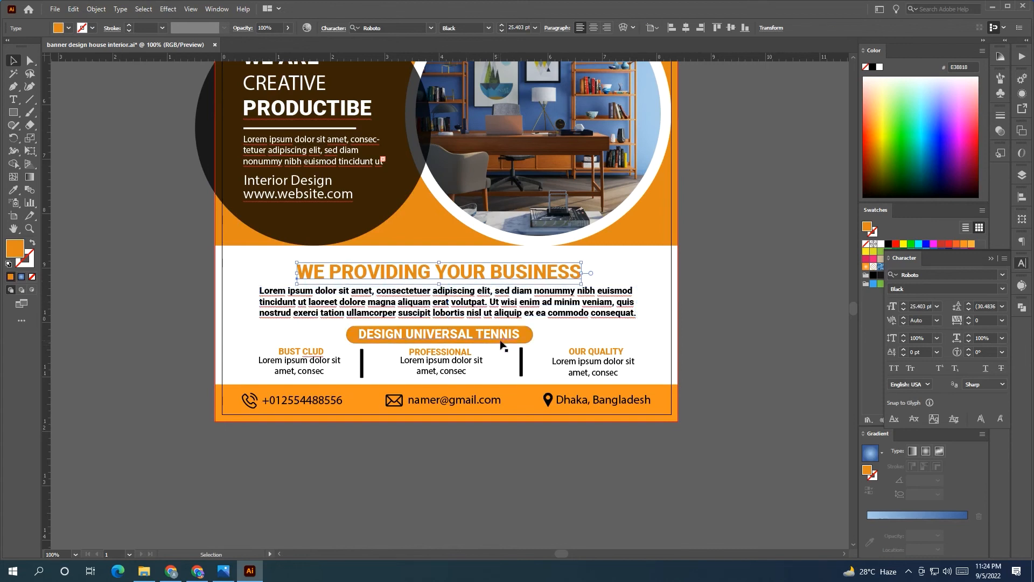
left_click(464, 348)
left_click(467, 340)
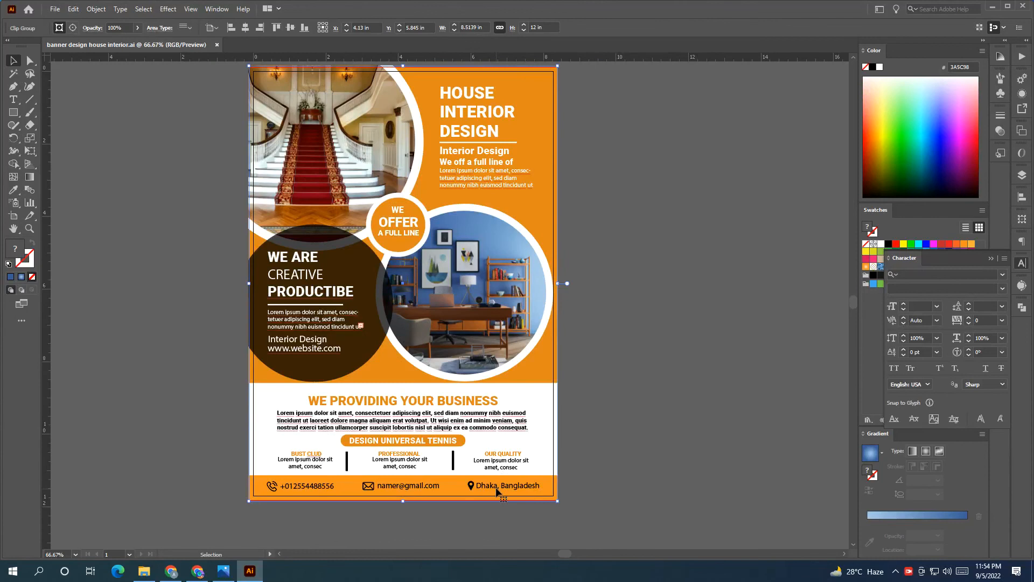
scroll(496, 490, "up", 2)
scroll(510, 488, "down", 3)
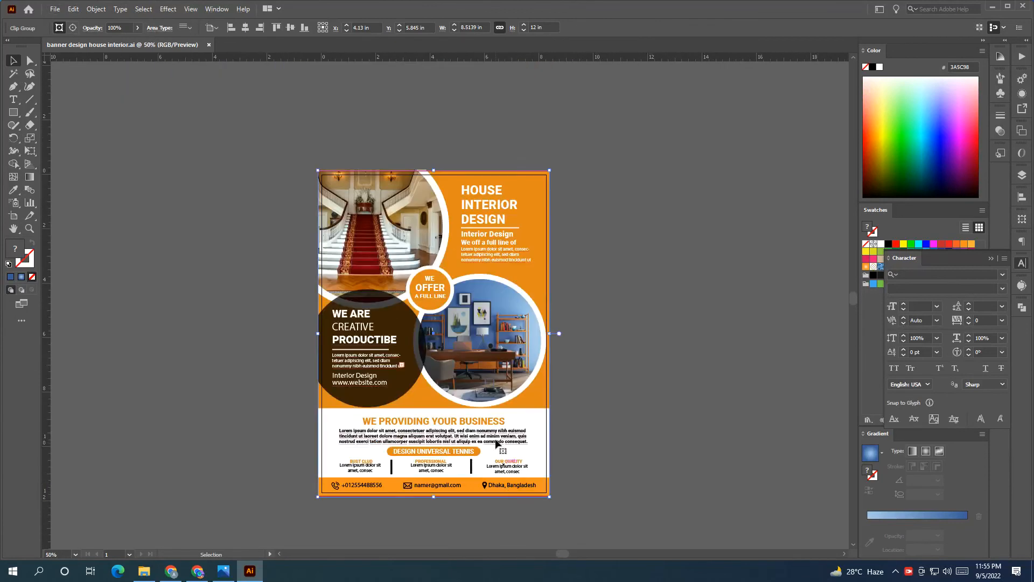
left_click(611, 404)
right_click(459, 186)
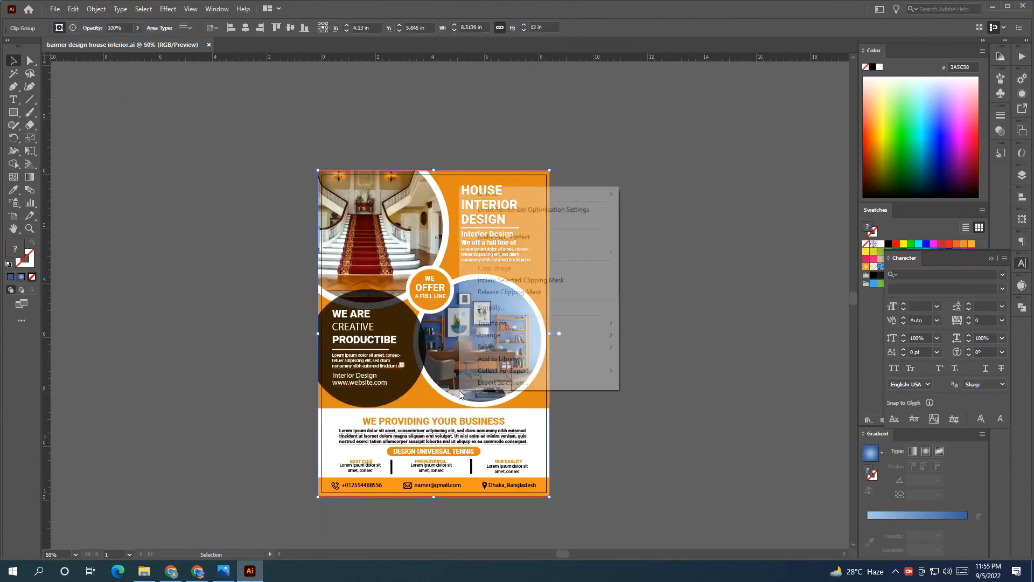
left_click(525, 291)
left_click(540, 405)
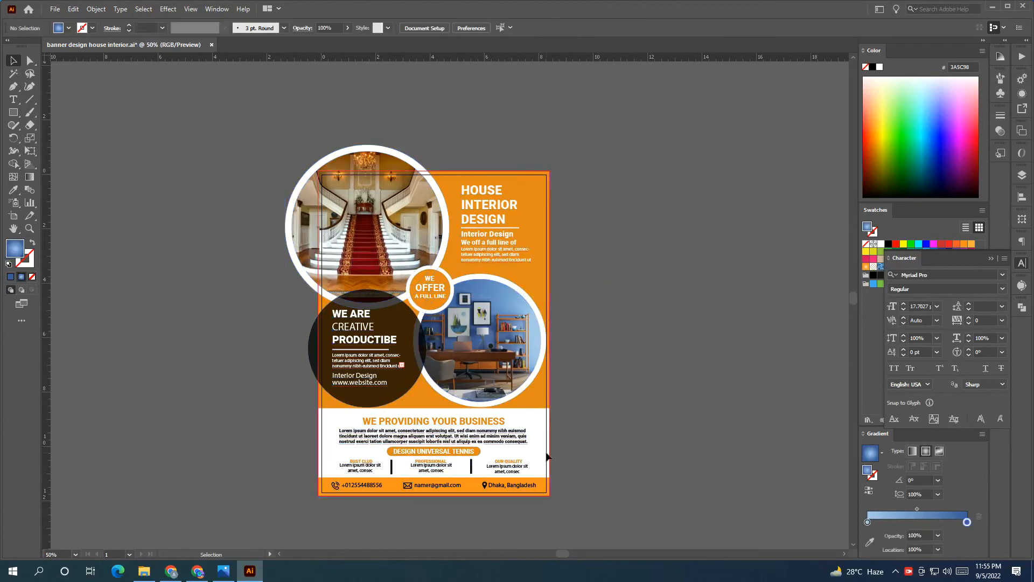
Copy the page rectangle aside, fill it with orange, and place it beside the flyer
left_click_drag(550, 455, 710, 451)
left_click(973, 244)
left_click_drag(715, 307, 770, 269)
scroll(496, 503, "up", 4)
scroll(495, 504, "down", 2)
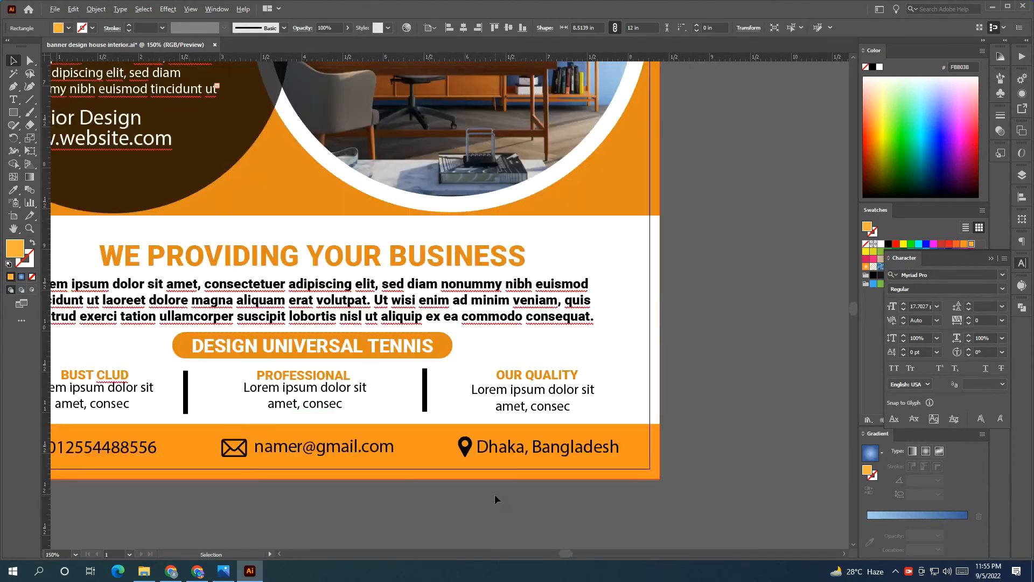
right_click(455, 471)
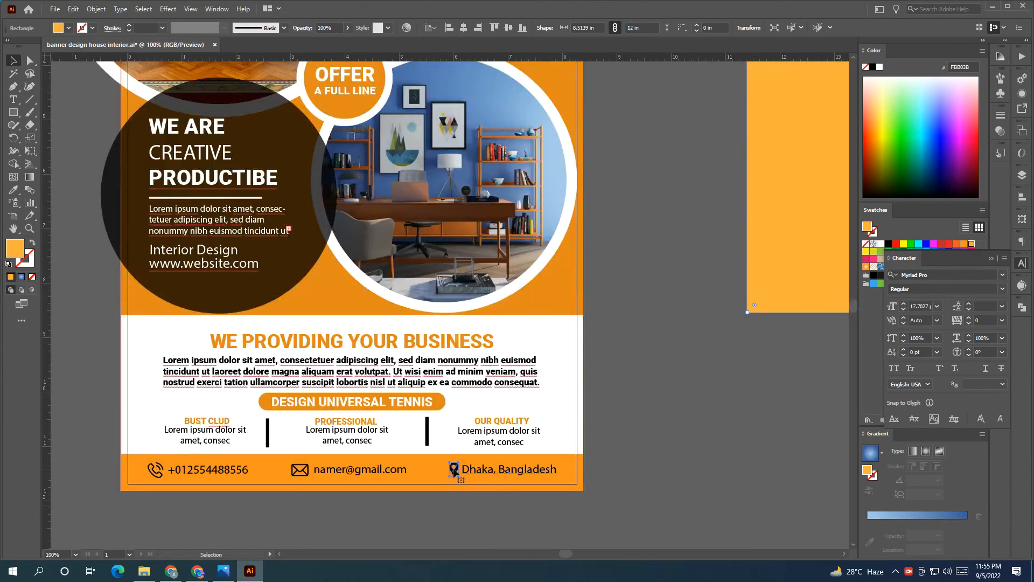
Ungroup the location icon, embed and ungroup the pin image, and move the pin below the flyer
left_click(489, 376)
left_click(600, 445)
scroll(456, 474, "up", 5)
right_click(458, 472)
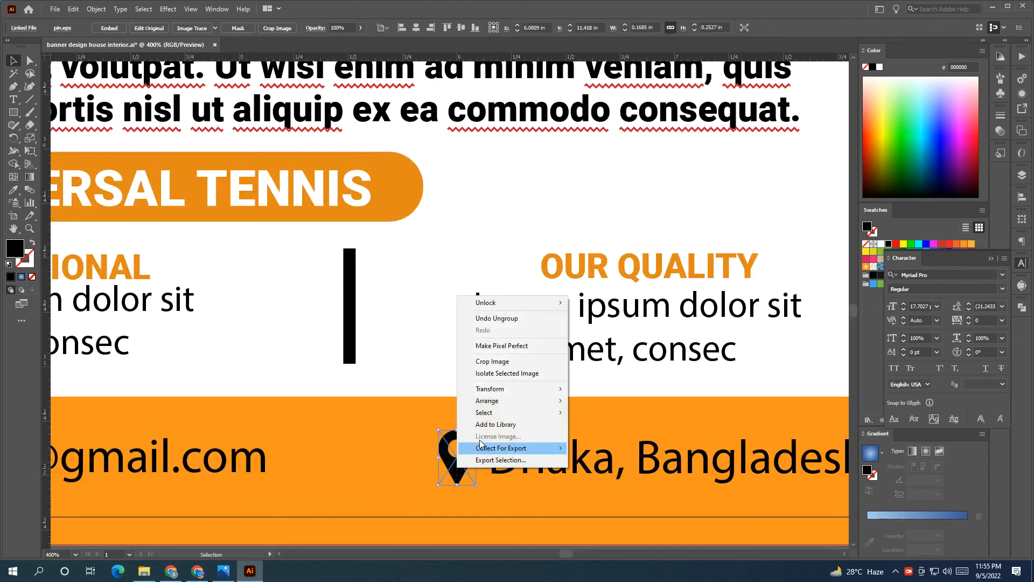
left_click(107, 27)
right_click(457, 463)
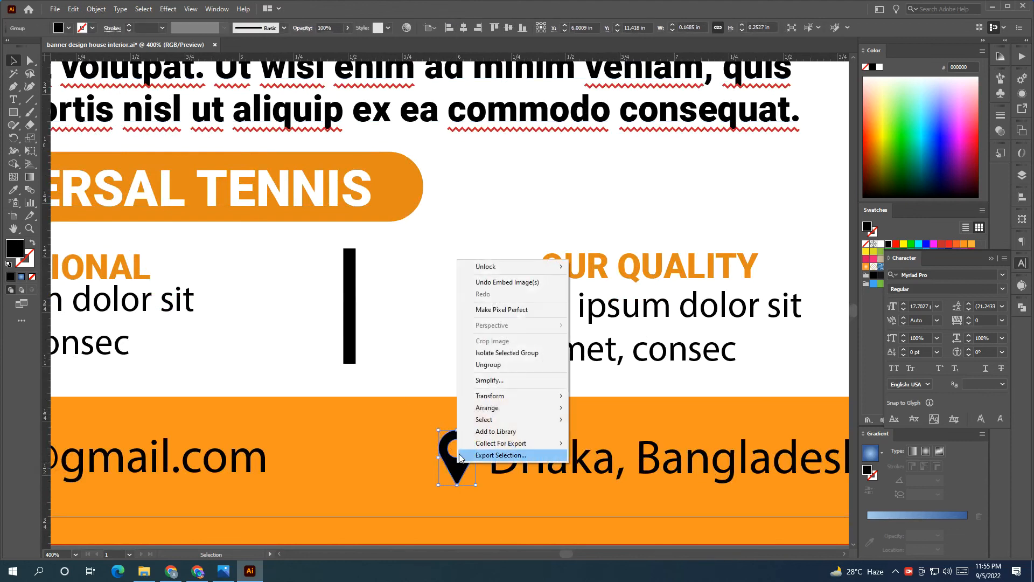
left_click(499, 369)
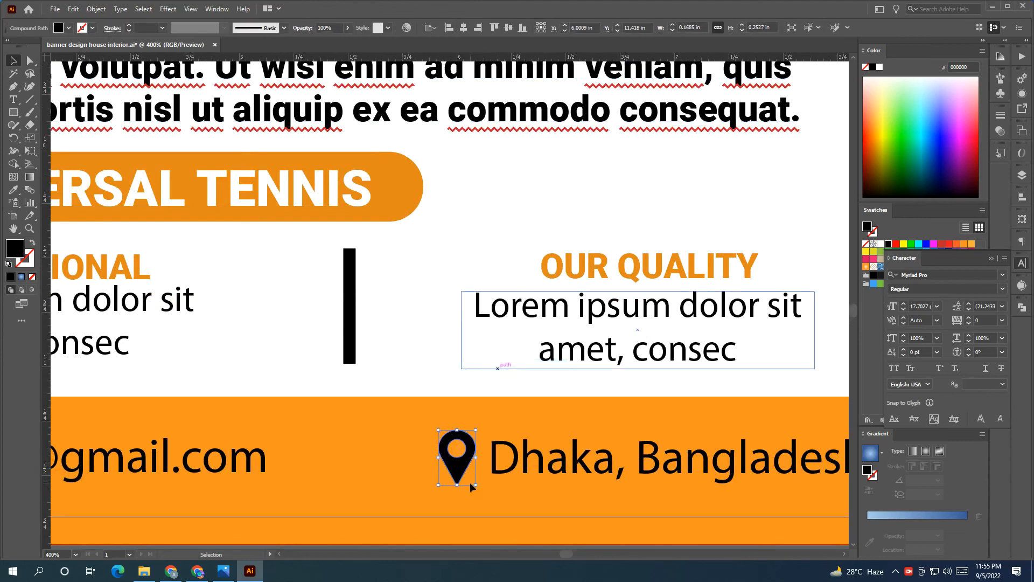
left_click(464, 497)
left_click(463, 469)
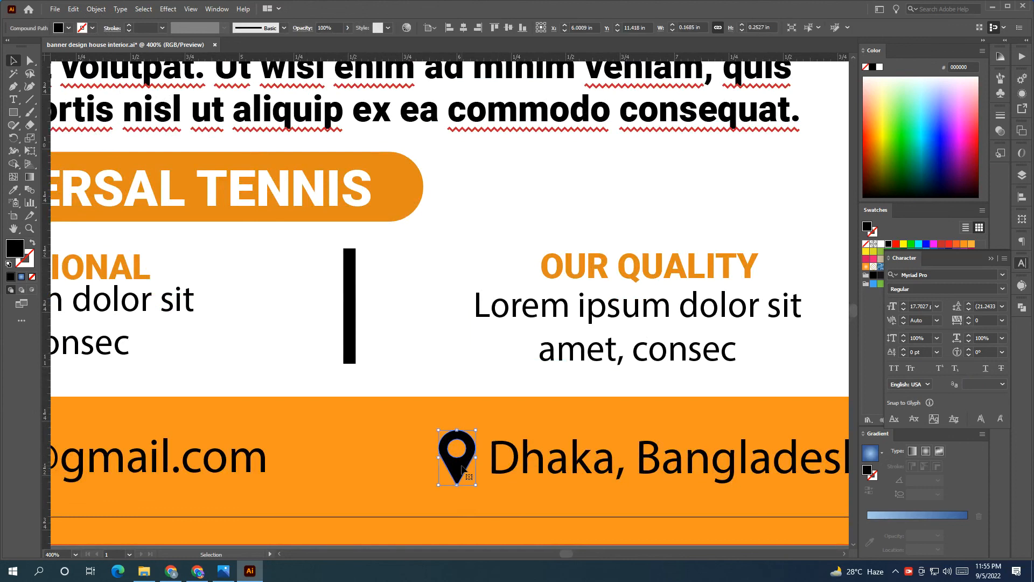
key("ctrl+minus")
left_click_drag(351, 358, 408, 436)
left_click(510, 508)
scroll(504, 528, "up", 2)
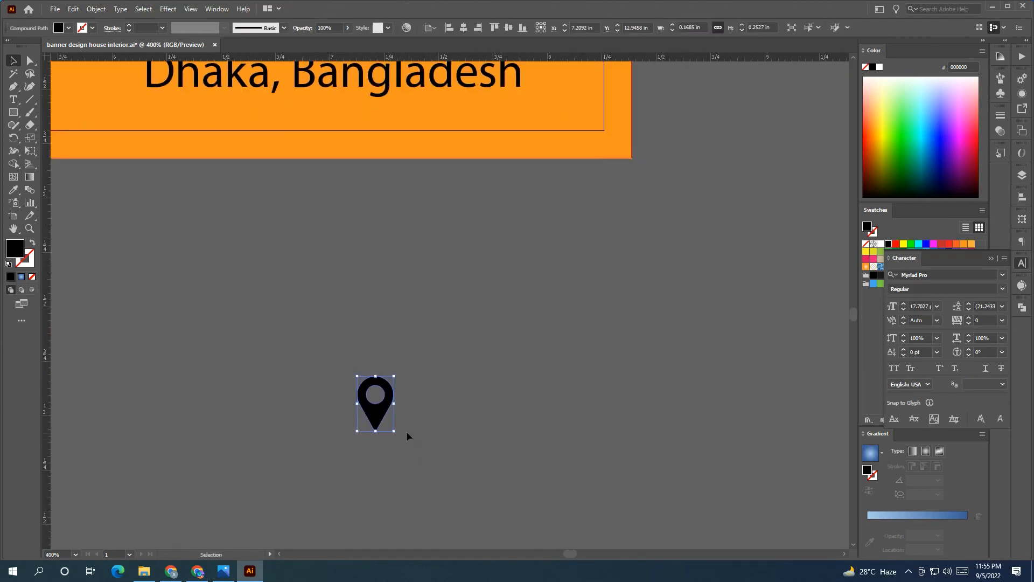
Make the pin white, place it left of 'Dhaka, Bangladesh', and turn that text white
left_click(881, 243)
left_click(658, 299)
left_click(362, 397)
left_click_drag(420, 469, 507, 545)
left_click_drag(468, 500, 206, 167)
scroll(327, 317, "down", 1)
left_click(330, 207)
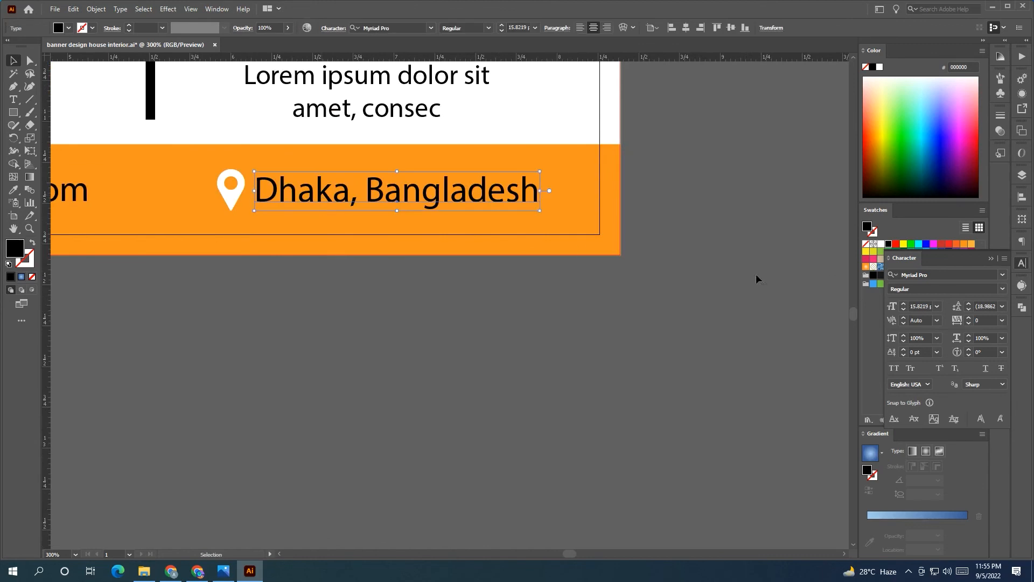
left_click(881, 246)
Make the email text white, then ungroup, embed and whiten the envelope icon
scroll(312, 363, "left", 6)
scroll(312, 363, "up", 1)
left_click(222, 231)
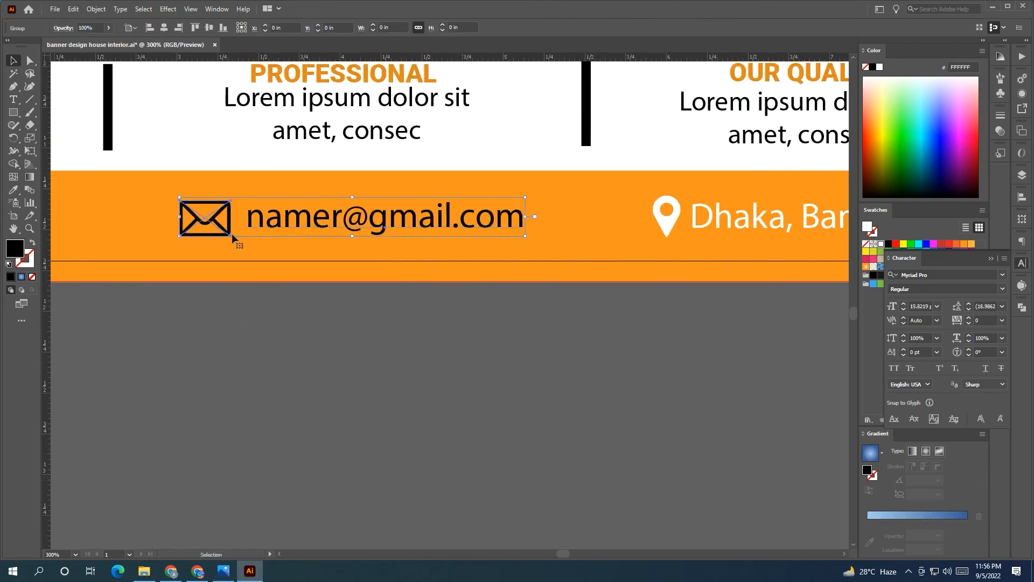
left_click(881, 245)
left_click(392, 379)
right_click(231, 232)
left_click(245, 324)
left_click(205, 226)
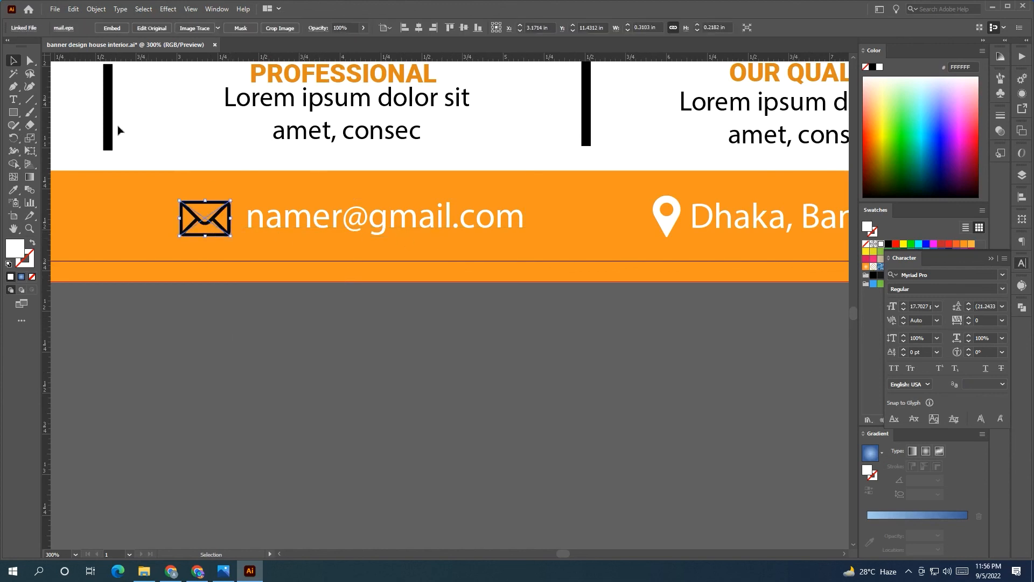
left_click(112, 28)
left_click(884, 246)
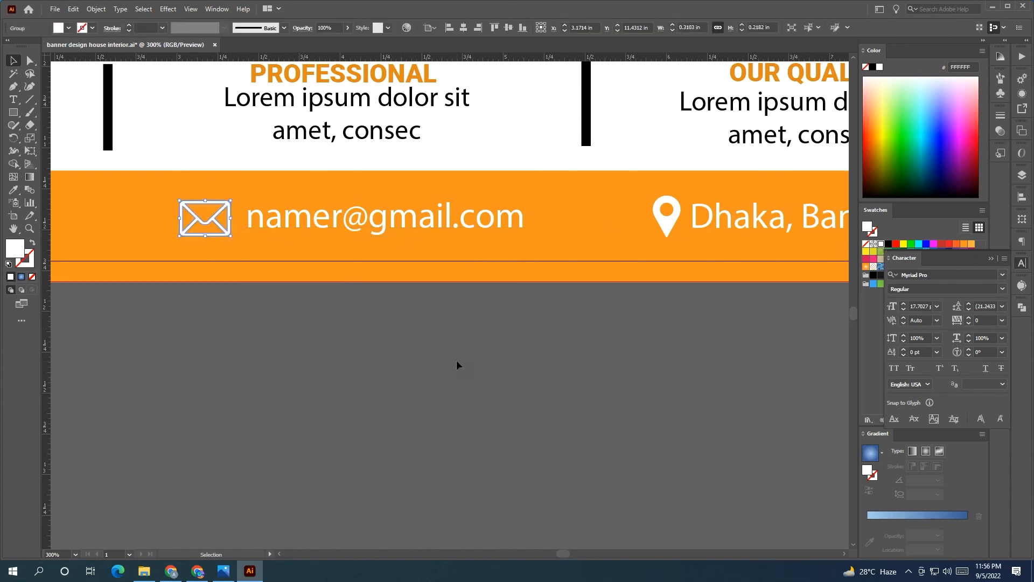
Release the phone icon's clipping mask and delete the leftover empty clipping path
scroll(511, 406, "up", 2)
scroll(510, 406, "left", 8)
left_click(267, 284)
right_click(267, 285)
left_click(275, 312)
right_click(280, 287)
left_click(257, 387)
left_click(281, 289)
right_click(285, 290)
left_click(324, 394)
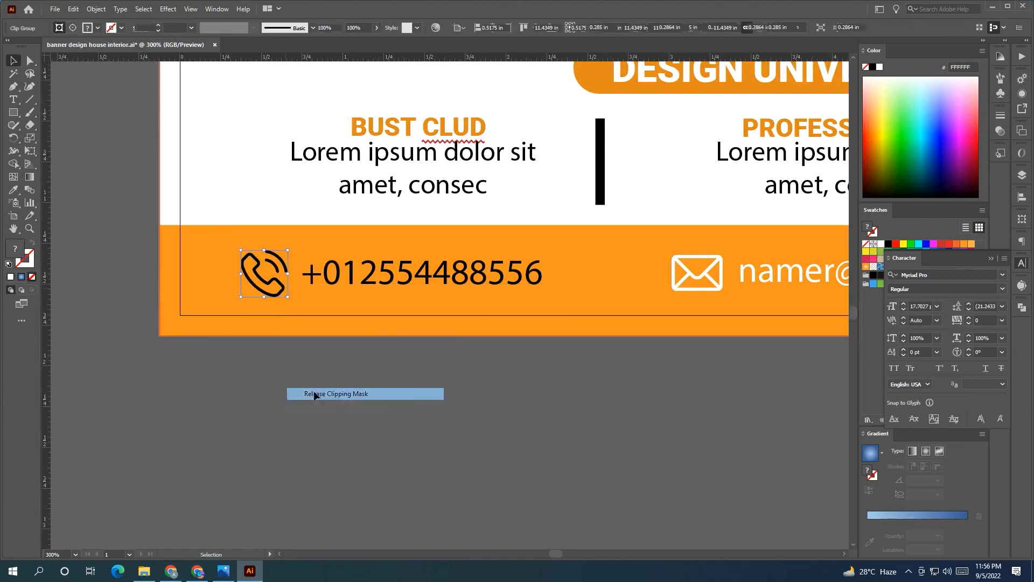
left_click(287, 297)
key("Delete")
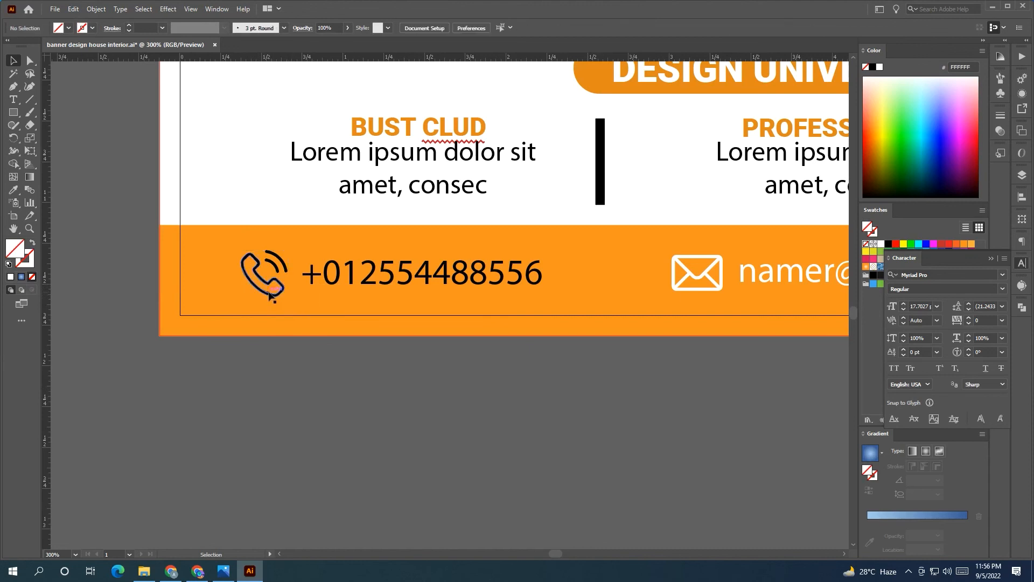
Enlarge the phone handset slightly and make it and the phone number white
left_click(268, 292)
left_click_drag(286, 268, 275, 268)
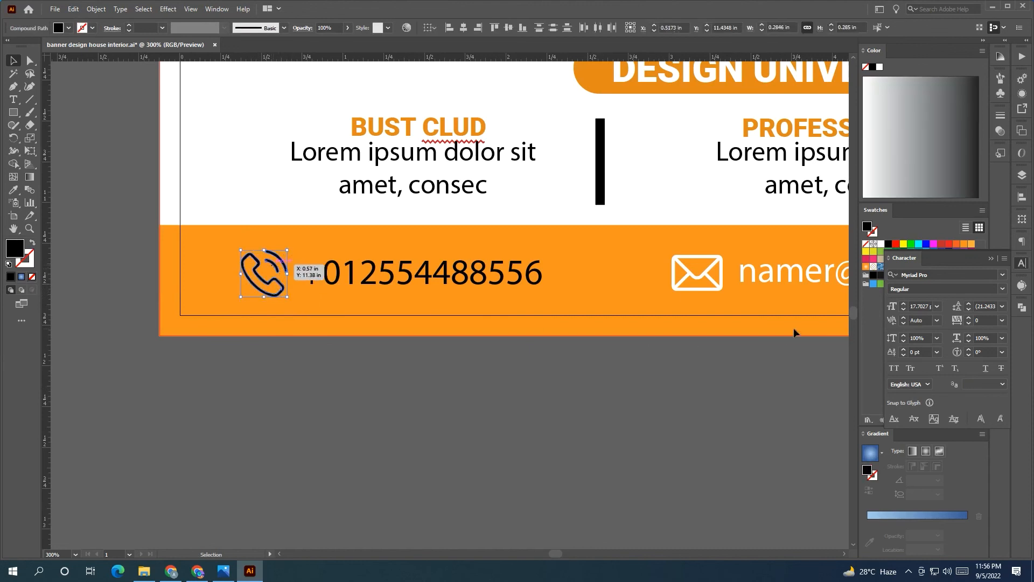
left_click(882, 249)
left_click(429, 291)
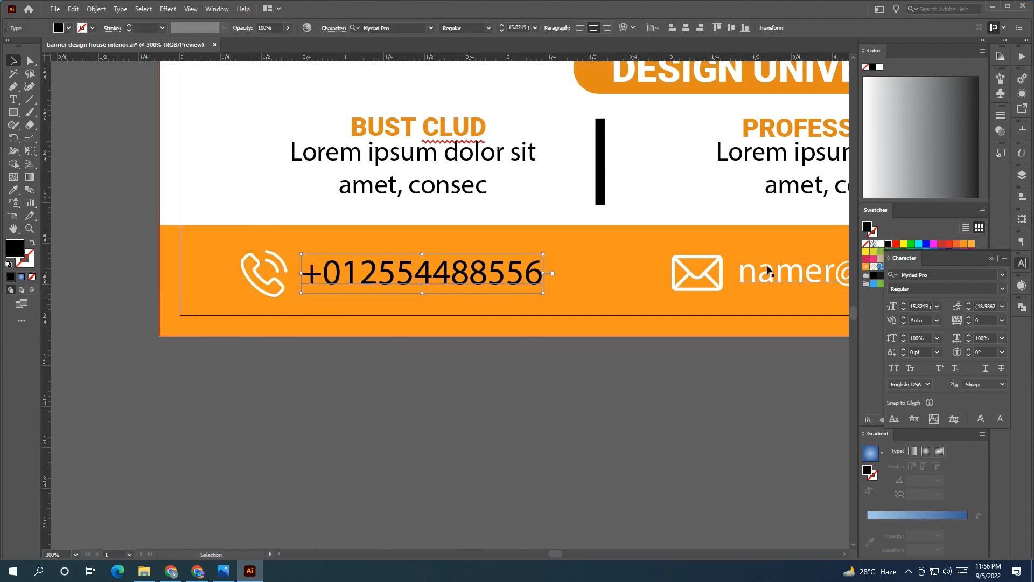
left_click(882, 245)
left_click(604, 436)
scroll(584, 443, "down", 4)
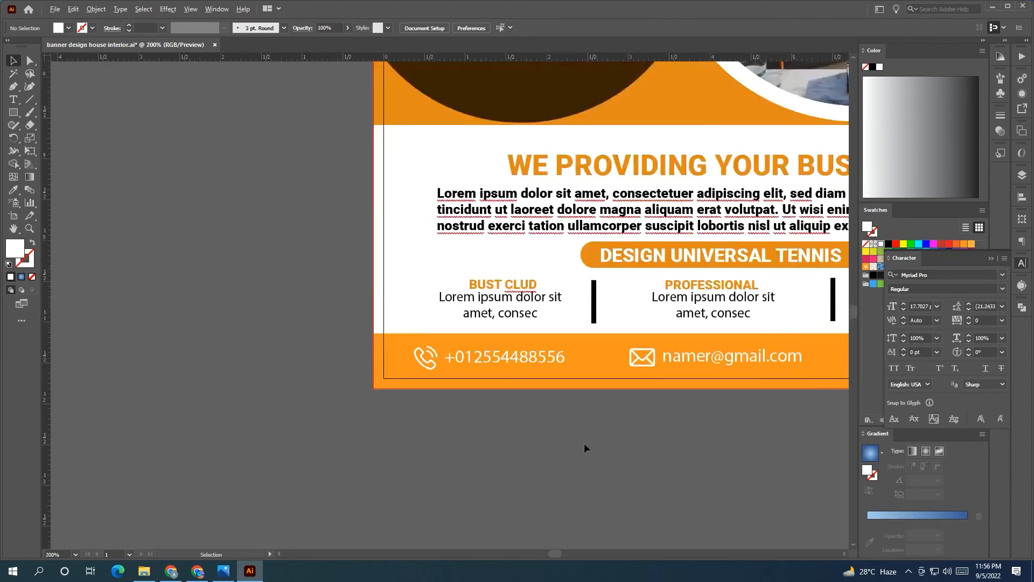
left_click_drag(668, 476, 290, 493)
scroll(471, 467, "down", 1)
Bring the orange rectangle to the front and center it horizontally and vertically over the flyer
left_click(593, 347)
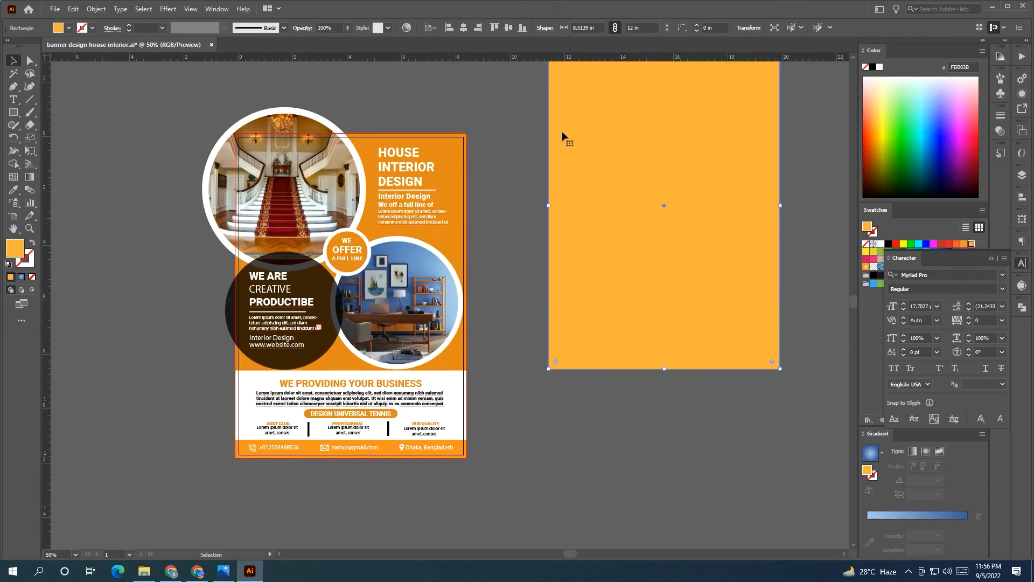
right_click(575, 146)
mouse_move(669, 343)
left_click(703, 343)
left_click(463, 27)
left_click(509, 28)
left_click(555, 137)
key("ctrl+z")
key("ctrl+z")
key("ctrl+z")
Re-center the rectangle on the flyer, select all, and make a clipping mask with Ctrl+7
scroll(471, 419, "up", 1)
scroll(508, 397, "up", 1)
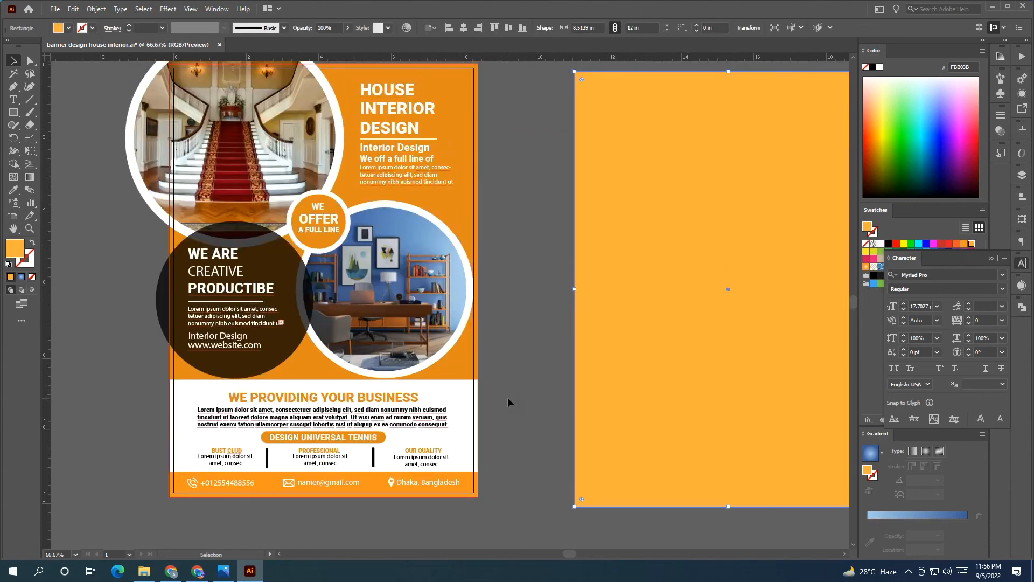
left_click(463, 27)
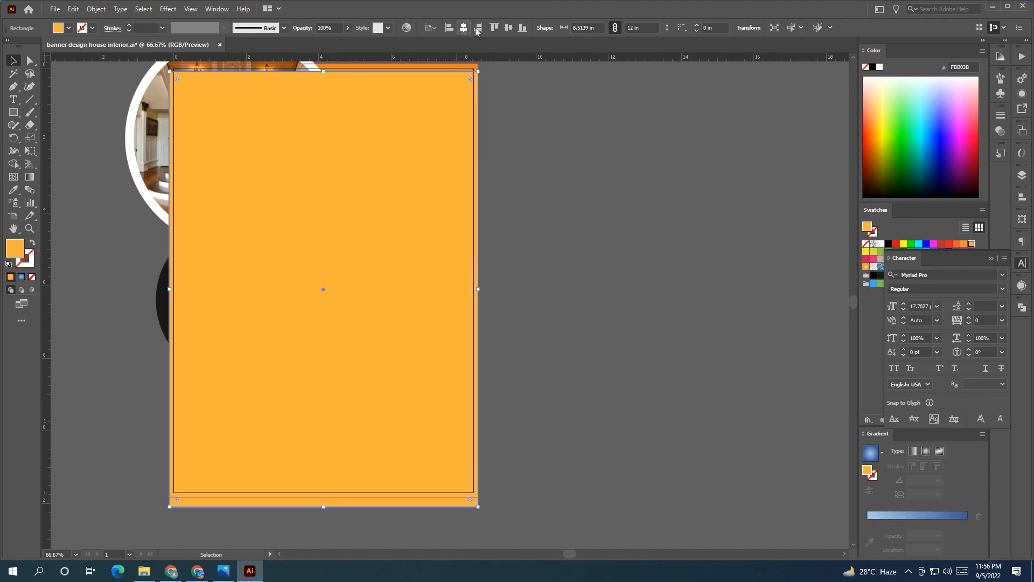
left_click(509, 28)
left_click(565, 137)
scroll(377, 135, "up", 2)
scroll(162, 128, "down", 1)
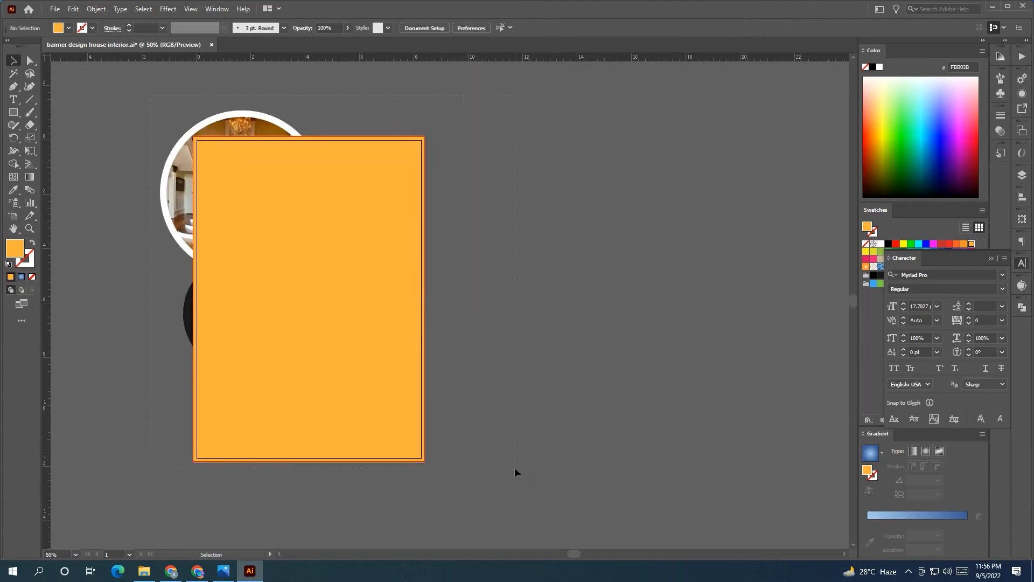
key("ctrl+a")
key("ctrl+7")
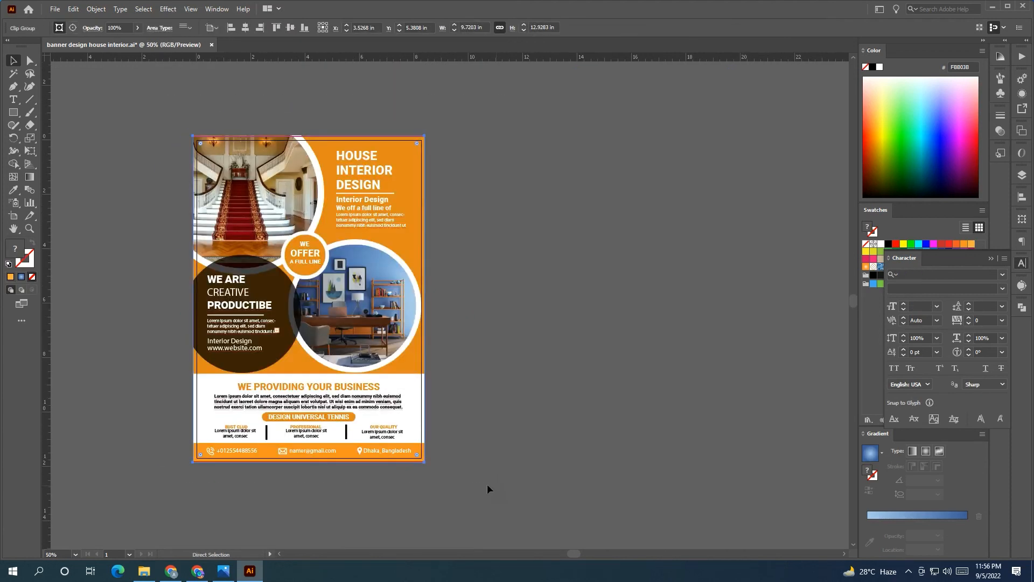